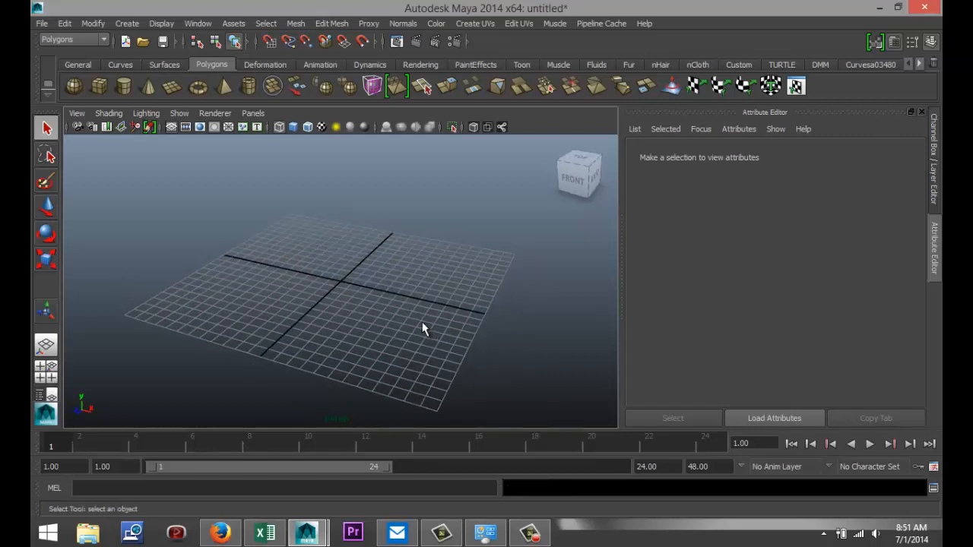
Step: Draw a low polygon cube beside the grid origin and move it in the top view so two sides line up with the grid axes
click(100, 88)
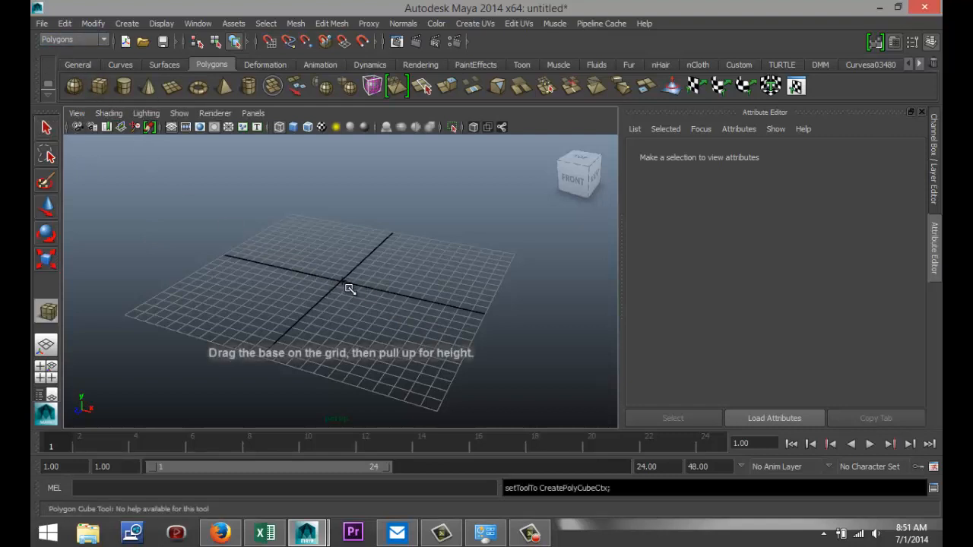
drag(348, 289, 403, 254)
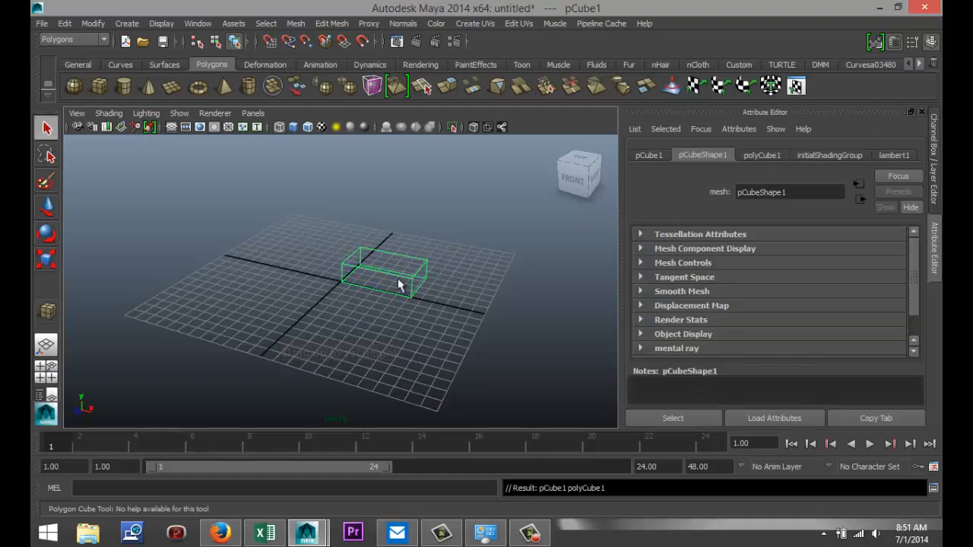
click(47, 378)
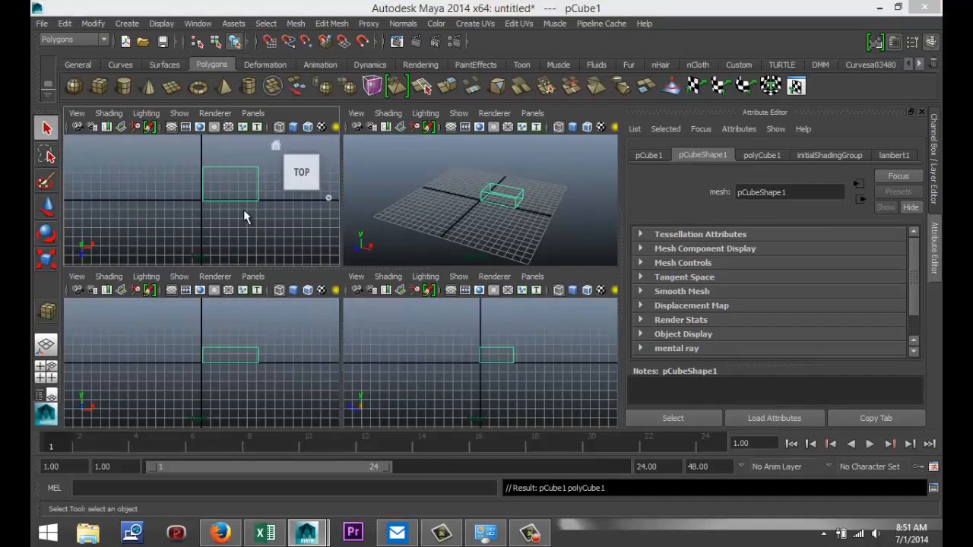
key(space)
key(w)
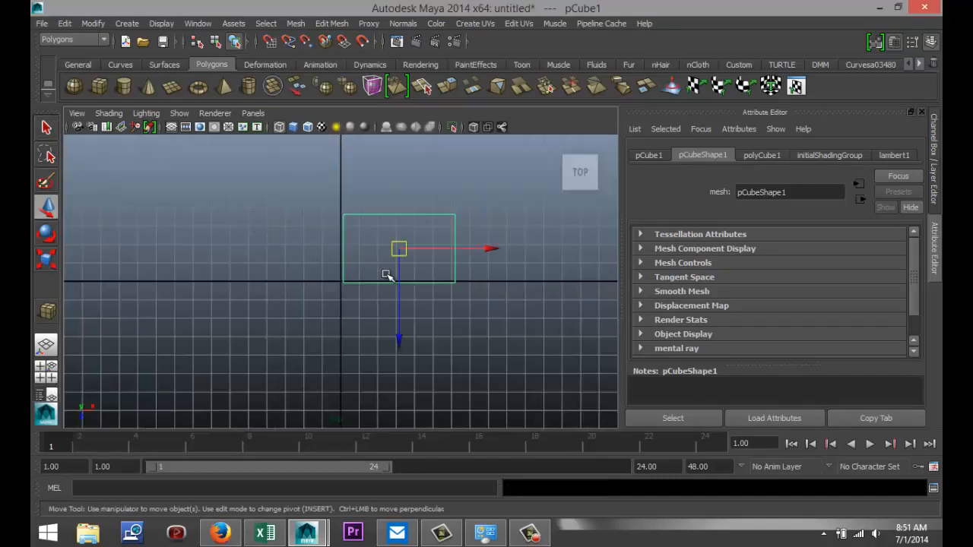
drag(491, 250, 483, 251)
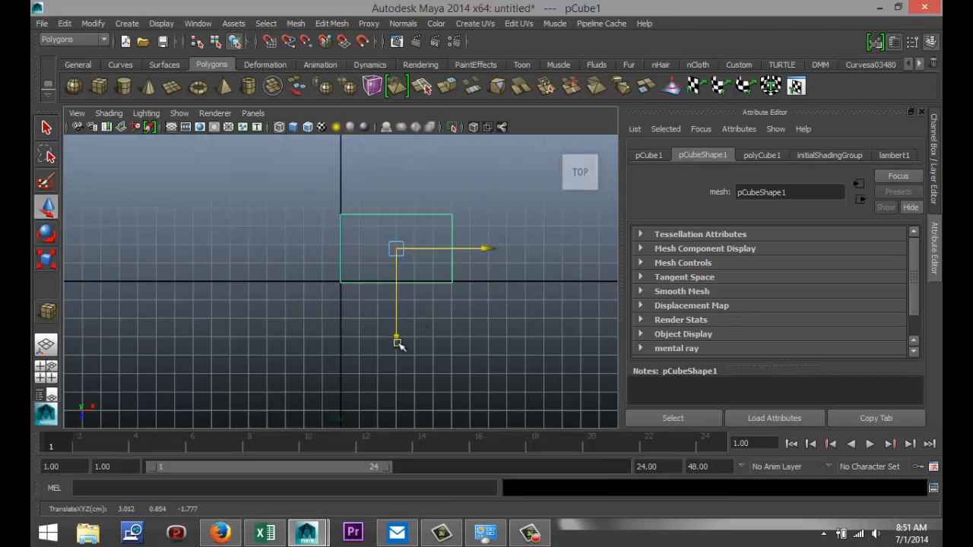
drag(396, 339, 396, 341)
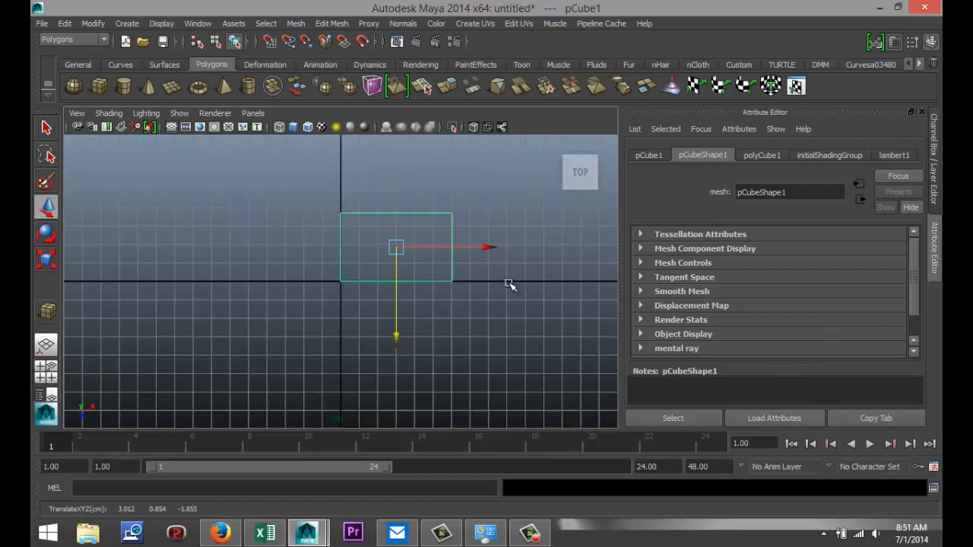
Step: Scale the box to about 0.975 in X and 0.76 in Z, and move it back against the X axis line
key(r)
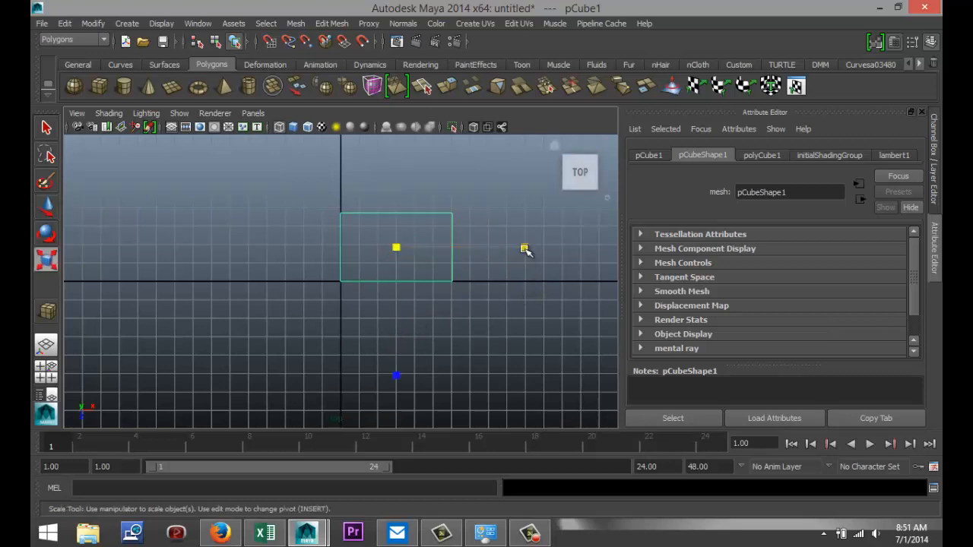
drag(524, 250, 521, 252)
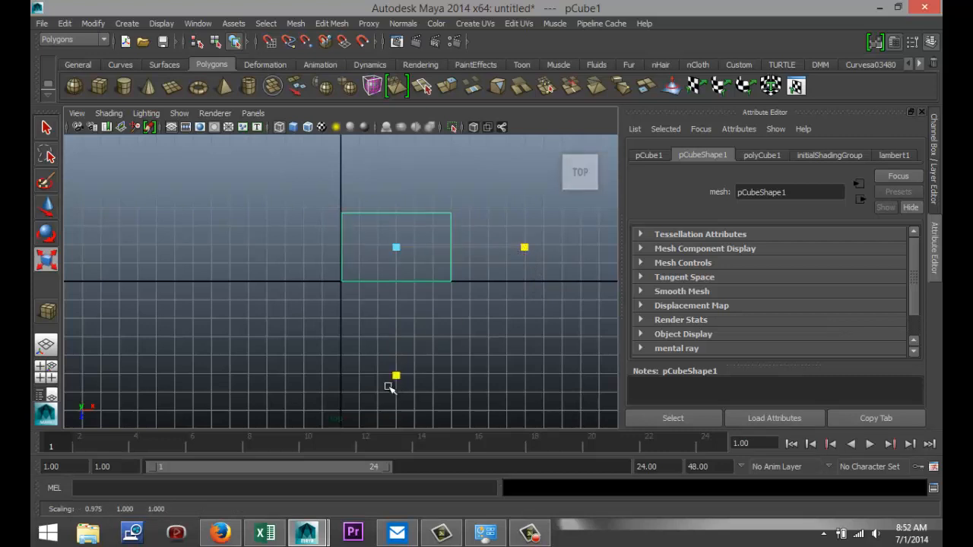
drag(396, 377, 387, 343)
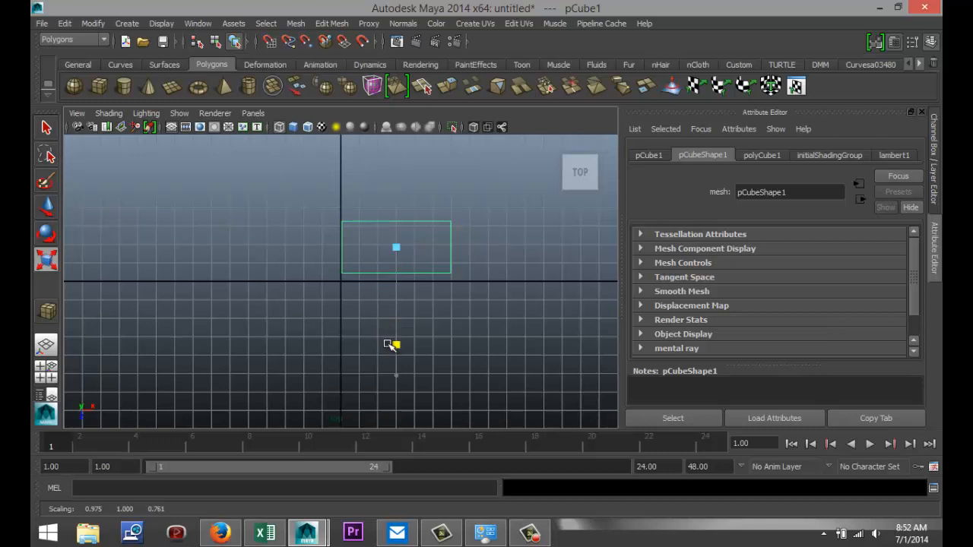
drag(386, 340, 395, 325)
key(w)
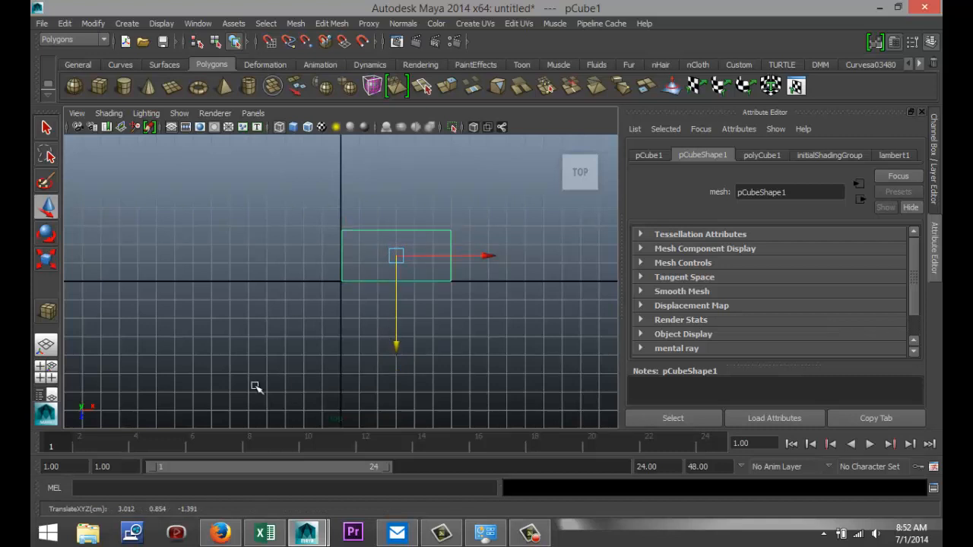
Step: Return to the full perspective view and display the box shaded
click(45, 371)
key(space)
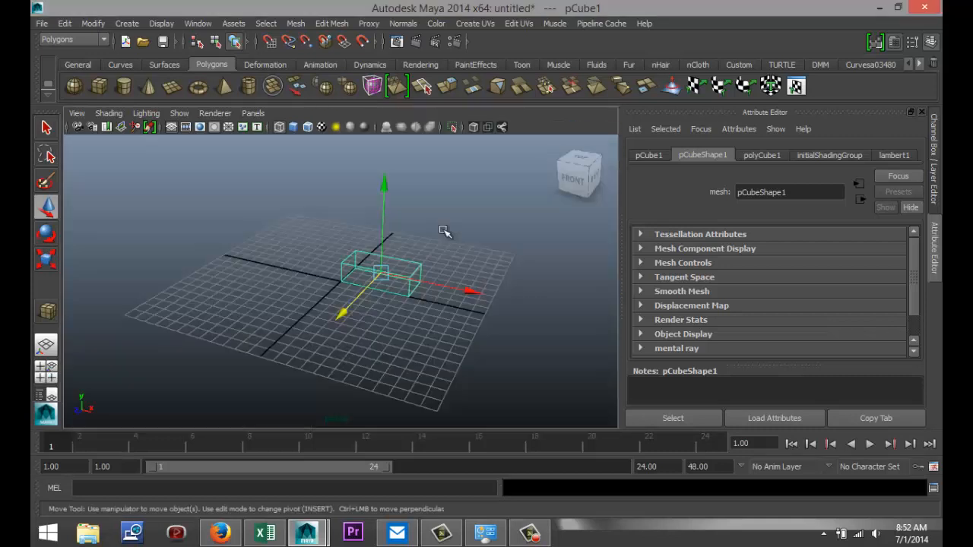
key(5)
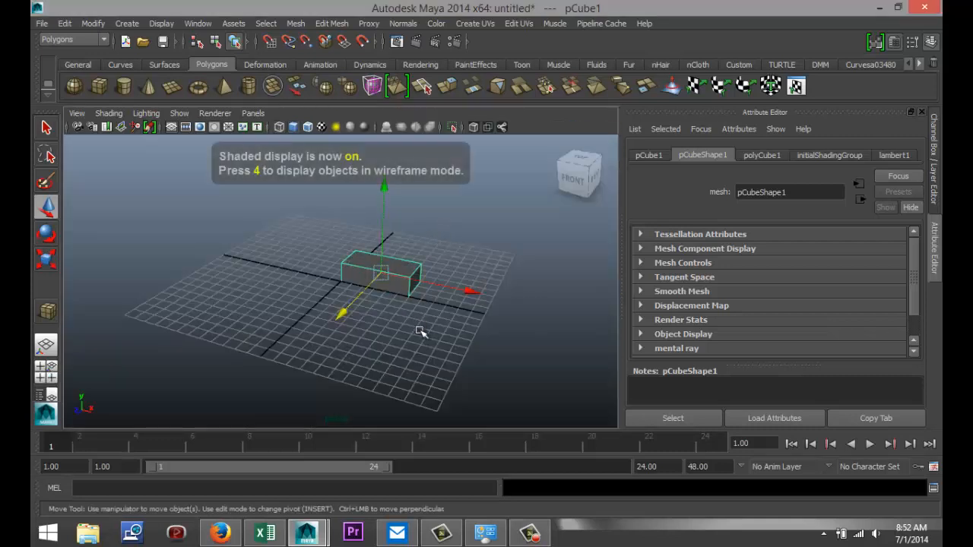
Step: Delete the top face of the box to leave it open
alt+drag(418, 330, 421, 376)
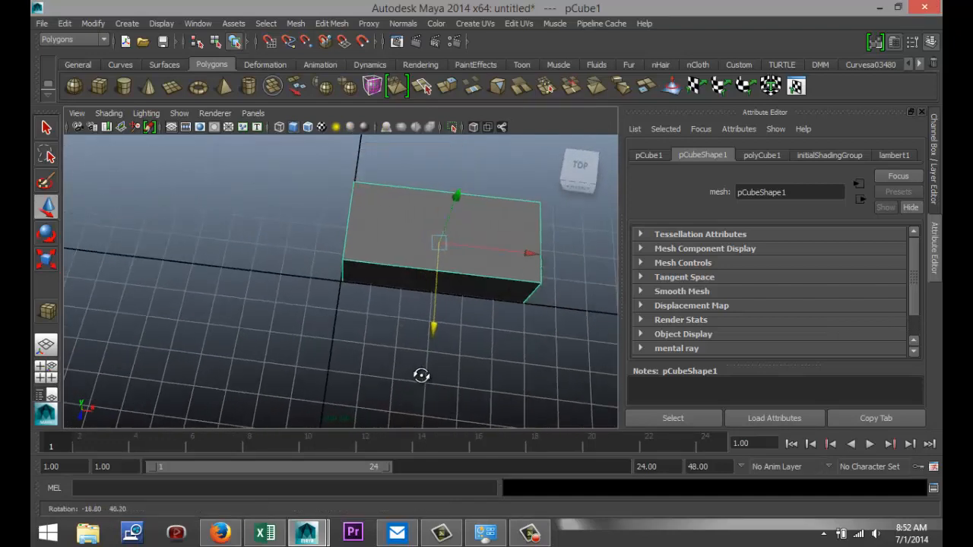
alt+middle_drag(354, 341, 280, 355)
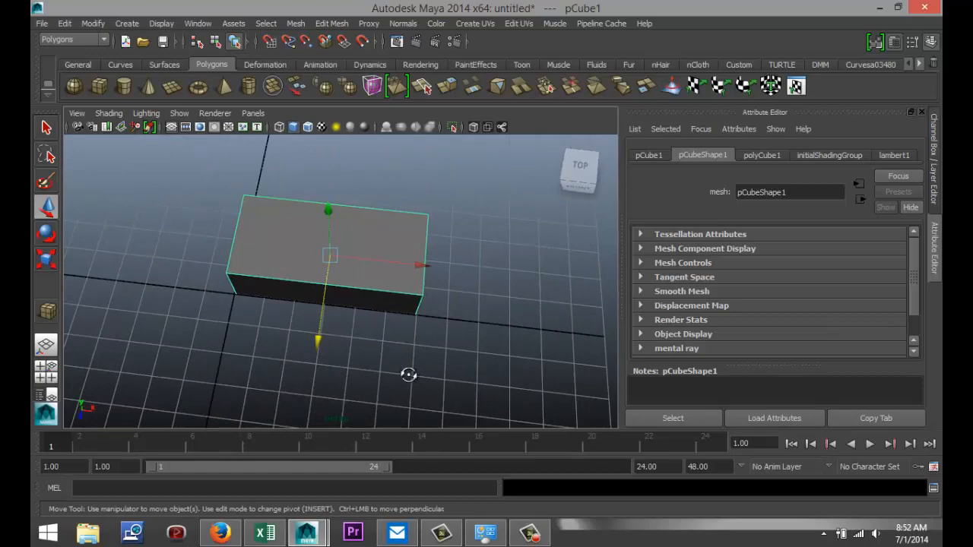
mouse_move(408, 374)
alt+mouse_down()
mouse_move(250, 319)
mouse_move(282, 347)
mouse_move(397, 352)
mouse_move(414, 372)
alt+mouse_up()
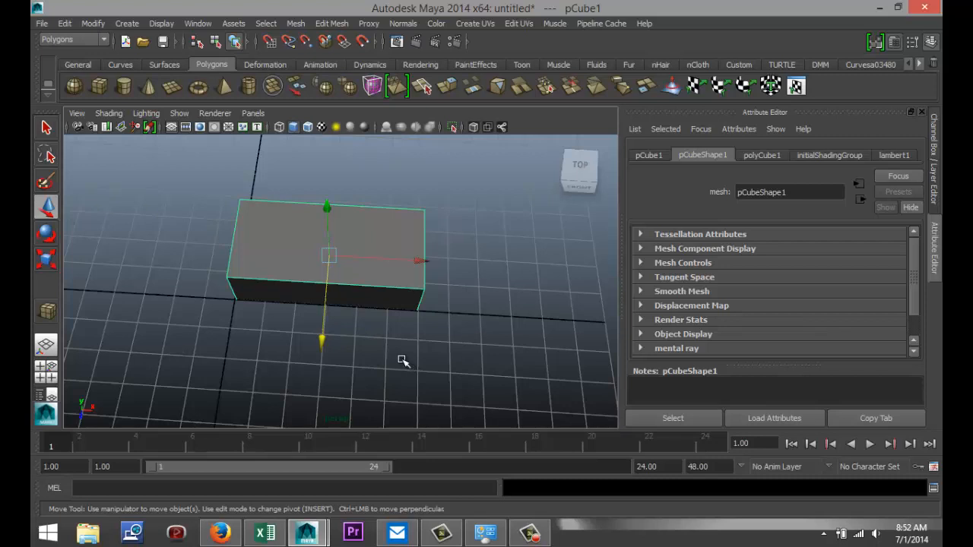
alt+drag(427, 350, 348, 232)
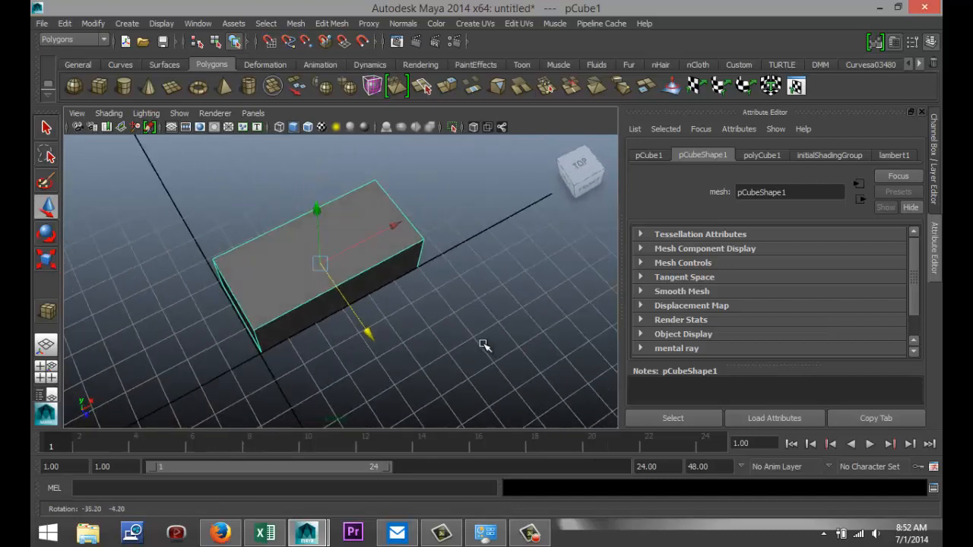
right_drag(349, 226, 344, 261)
click(304, 262)
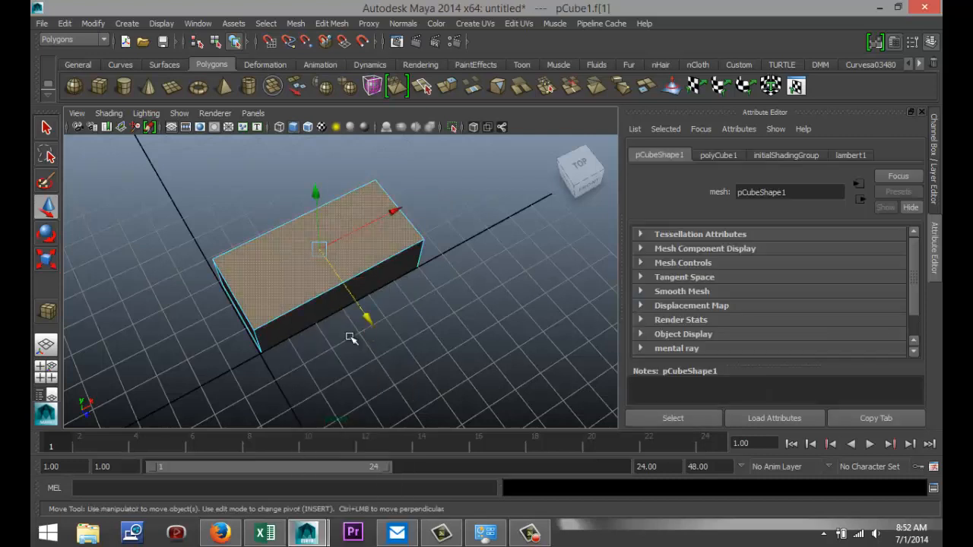
key(Delete)
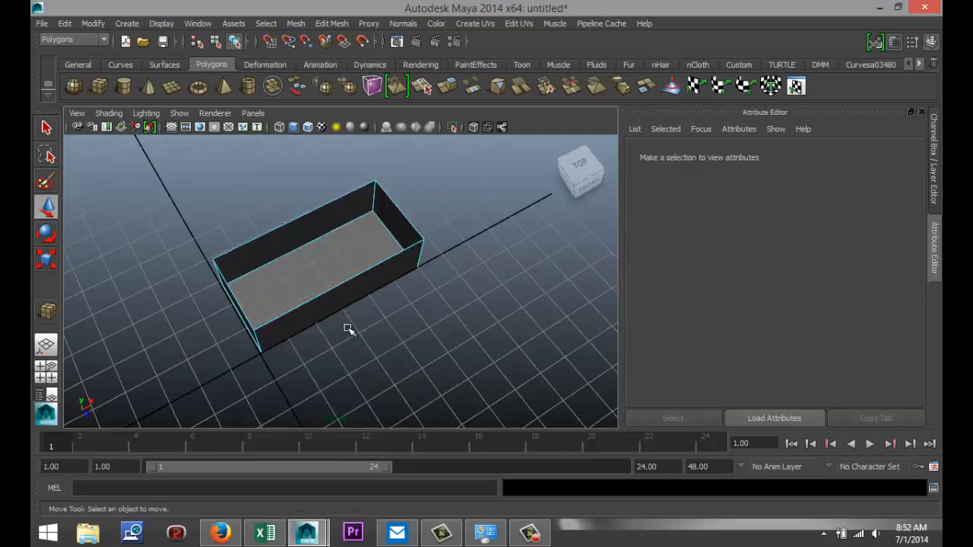
Step: Extrude all faces of the open box and scale them slightly outward to give the walls thickness
alt+drag(320, 337, 424, 352)
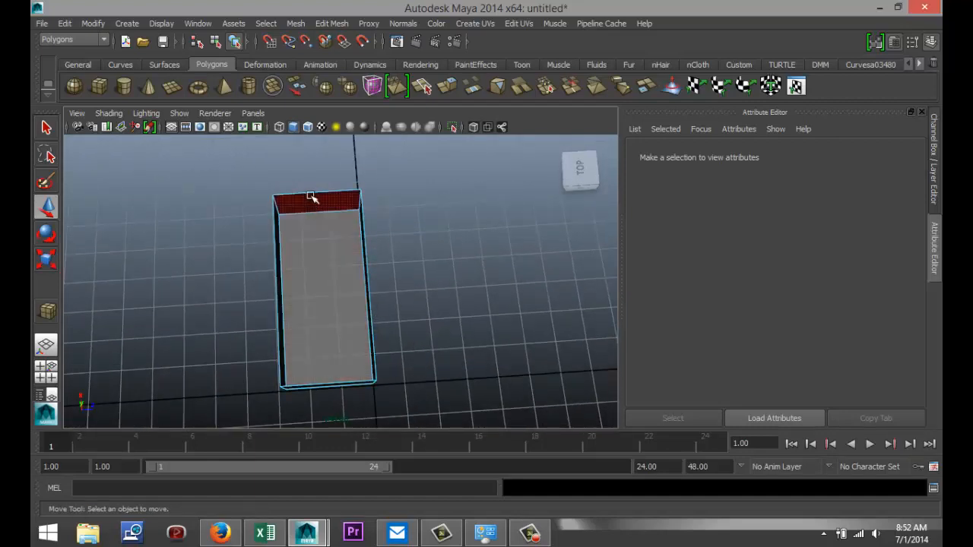
alt+drag(454, 327, 398, 291)
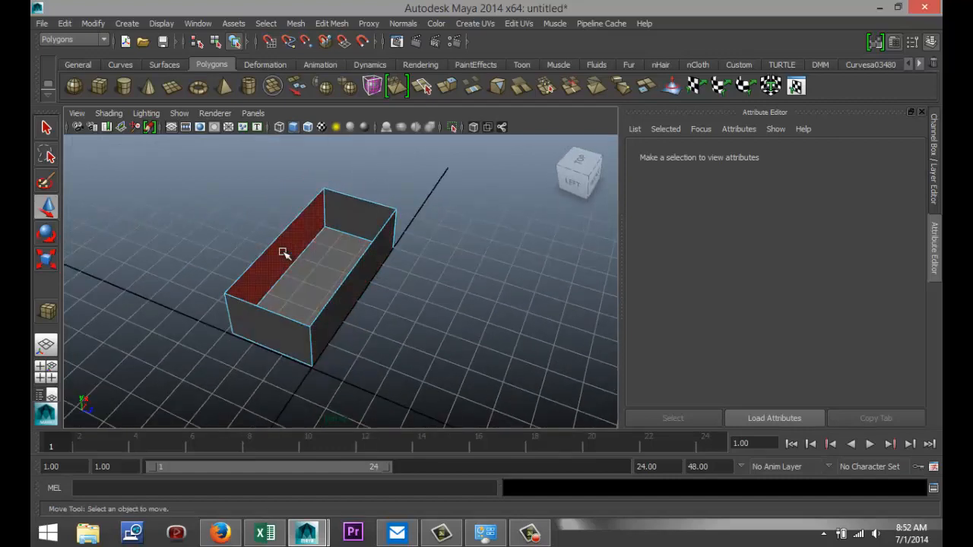
right_drag(283, 253, 374, 206)
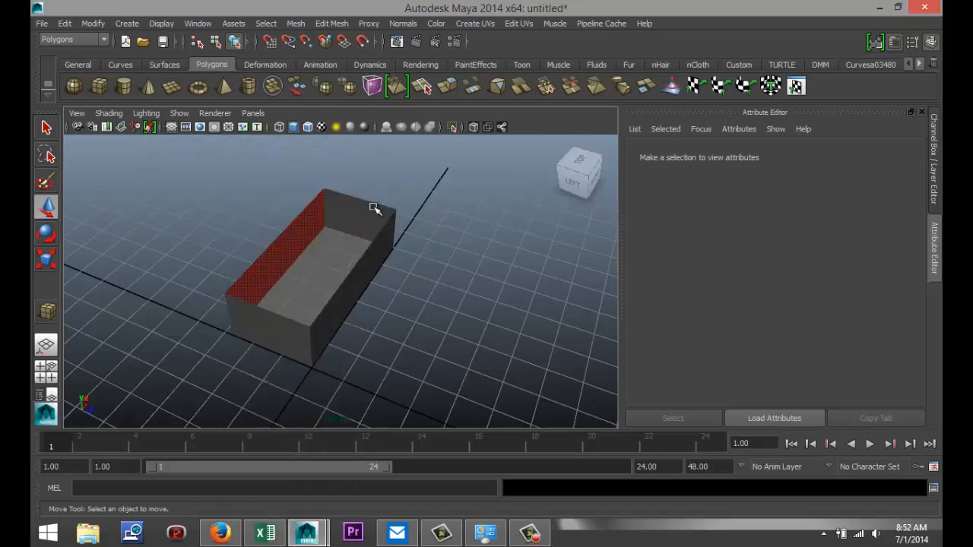
click(295, 323)
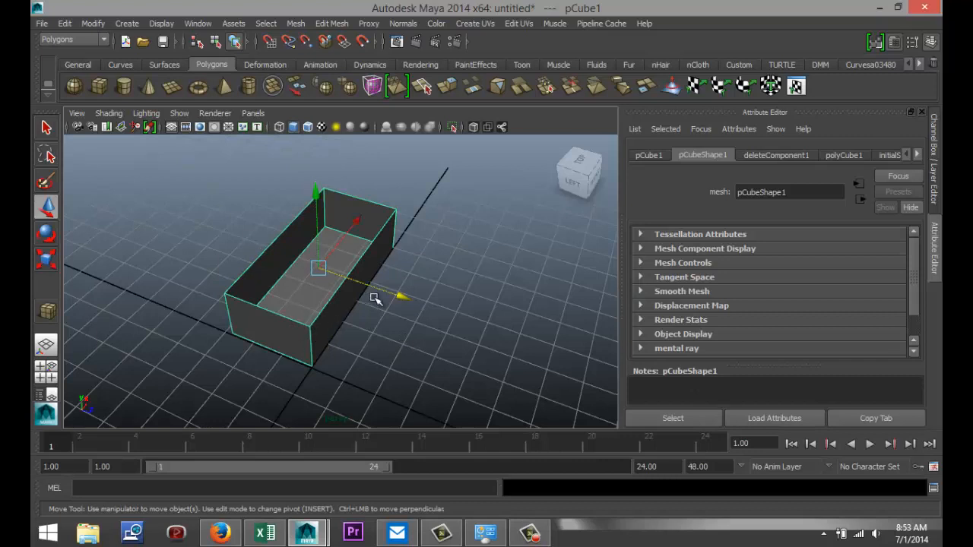
click(329, 23)
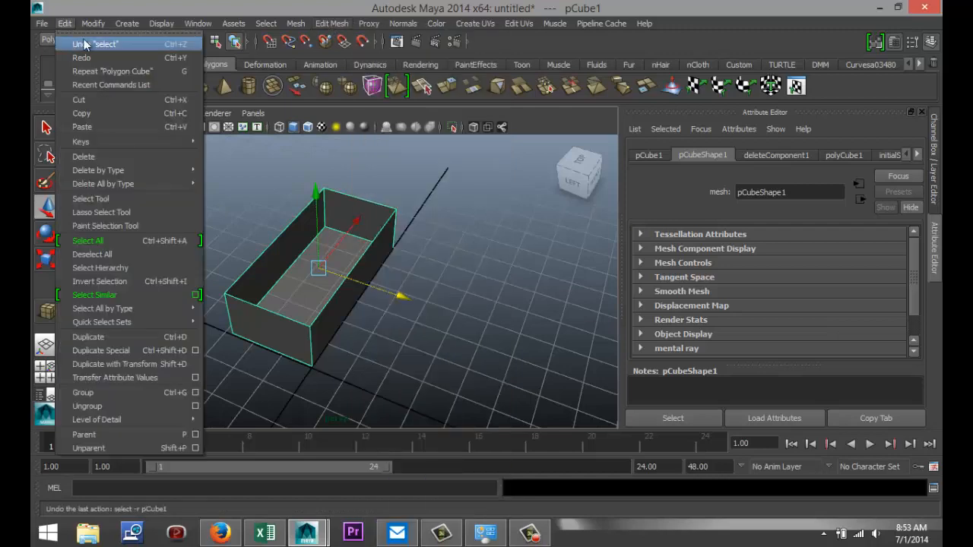
click(383, 69)
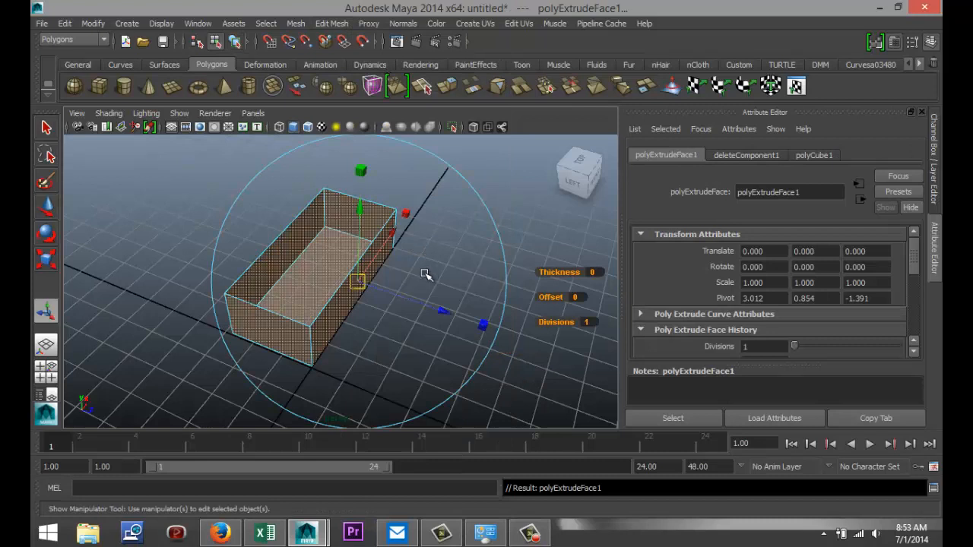
key(r)
drag(318, 267, 332, 274)
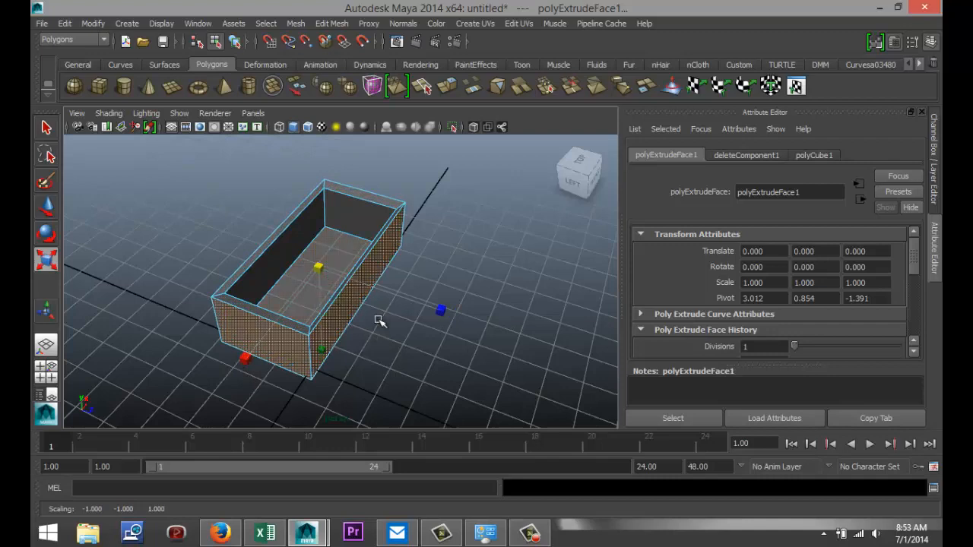
Step: Scale the extruded outer faces slightly inward along X in the top view to thin the two end walls
alt+drag(380, 321, 263, 373)
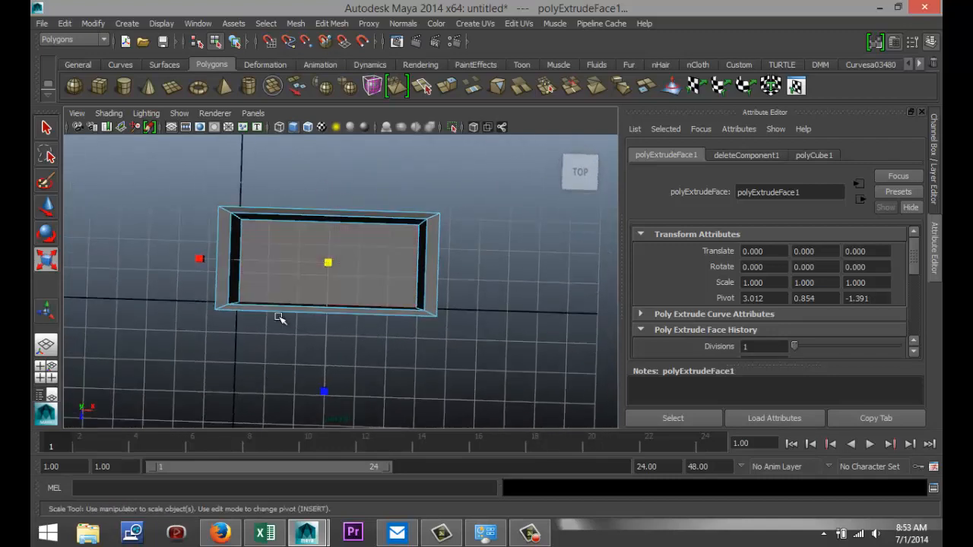
click(48, 378)
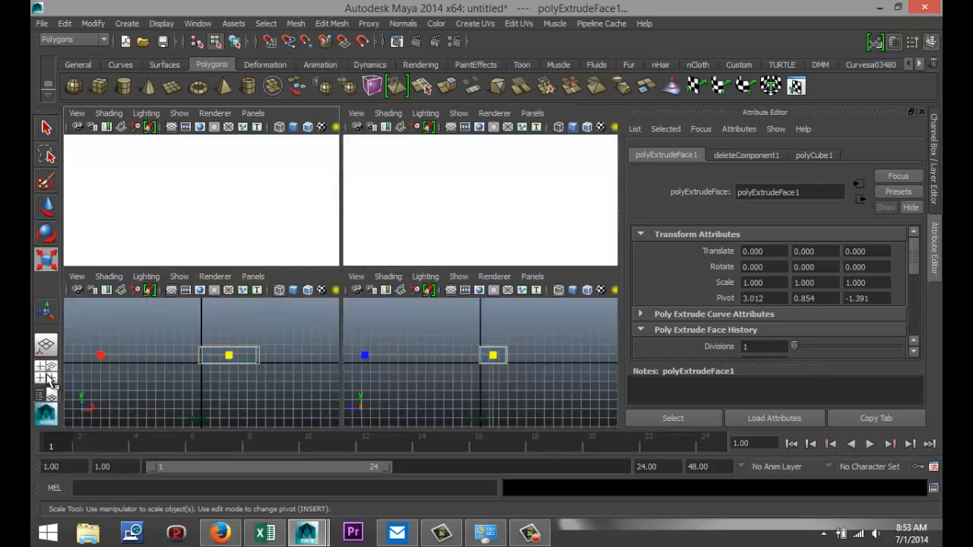
key(space)
scroll(215, 274, up, 4)
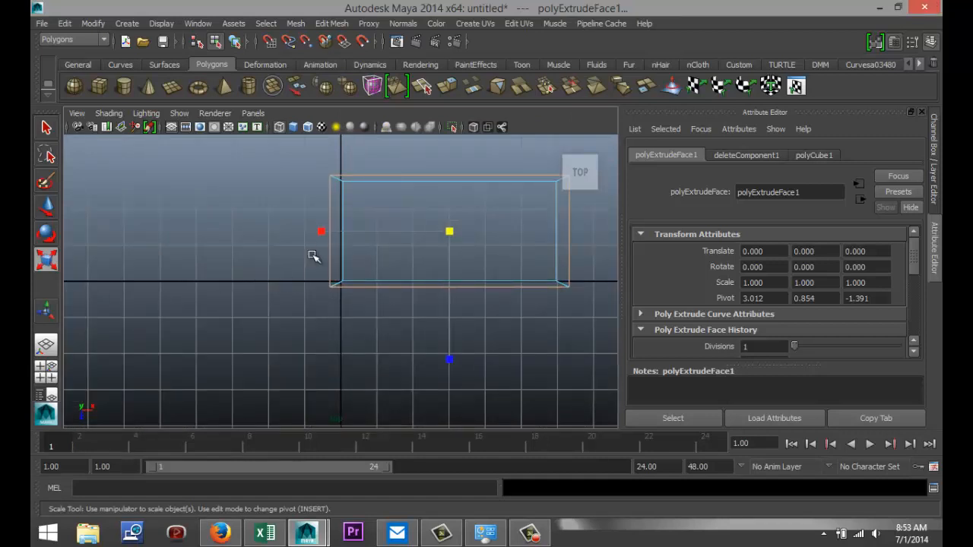
drag(322, 232, 325, 235)
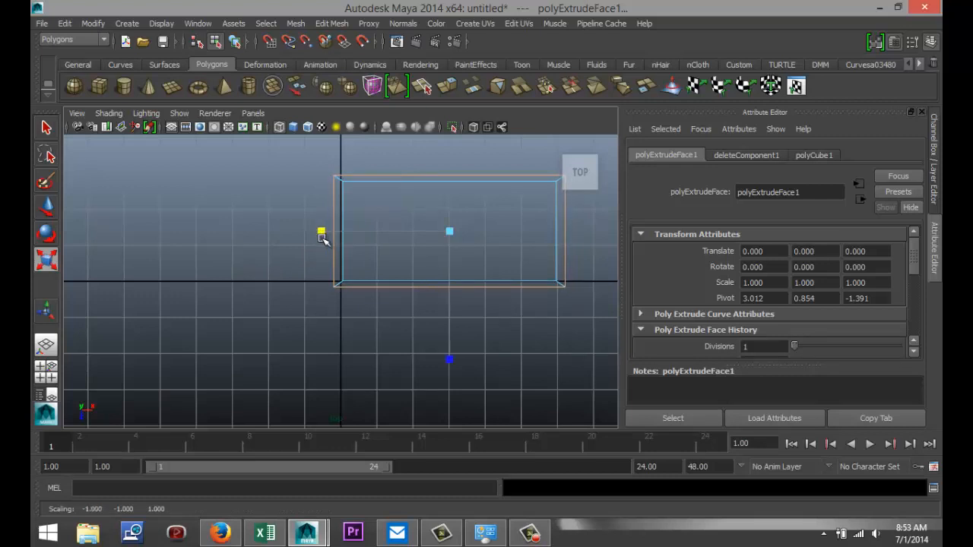
Step: Scale the extruded outer faces down slightly in height in the perspective view
click(45, 371)
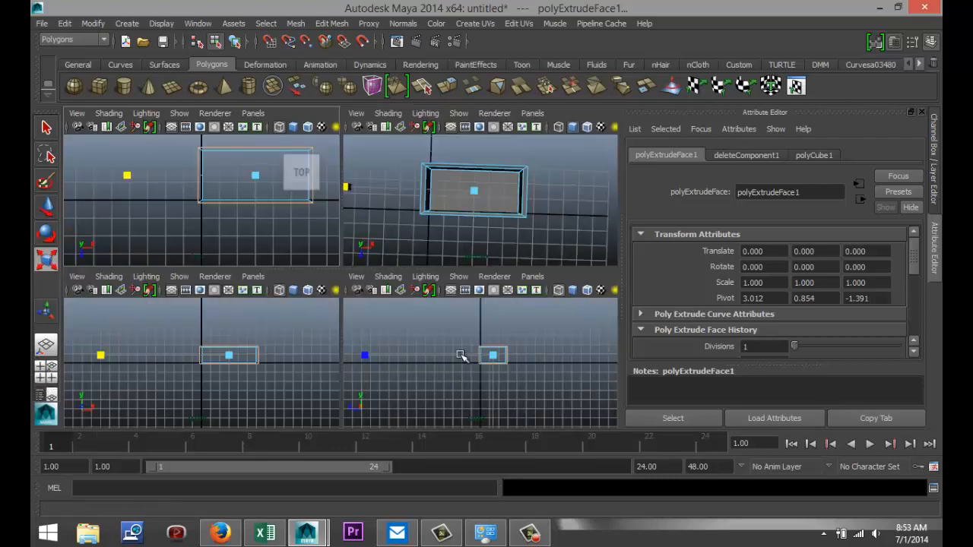
key(space)
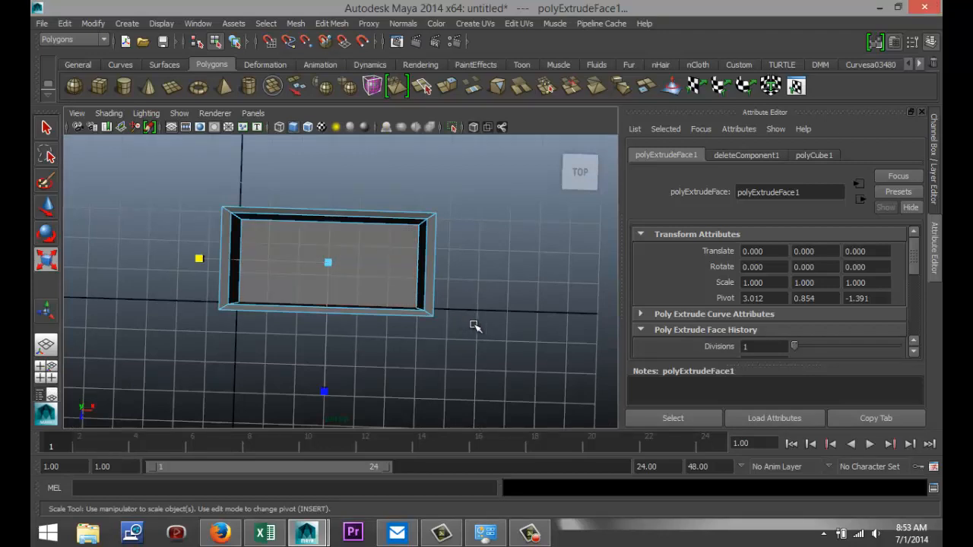
alt+drag(474, 324, 494, 250)
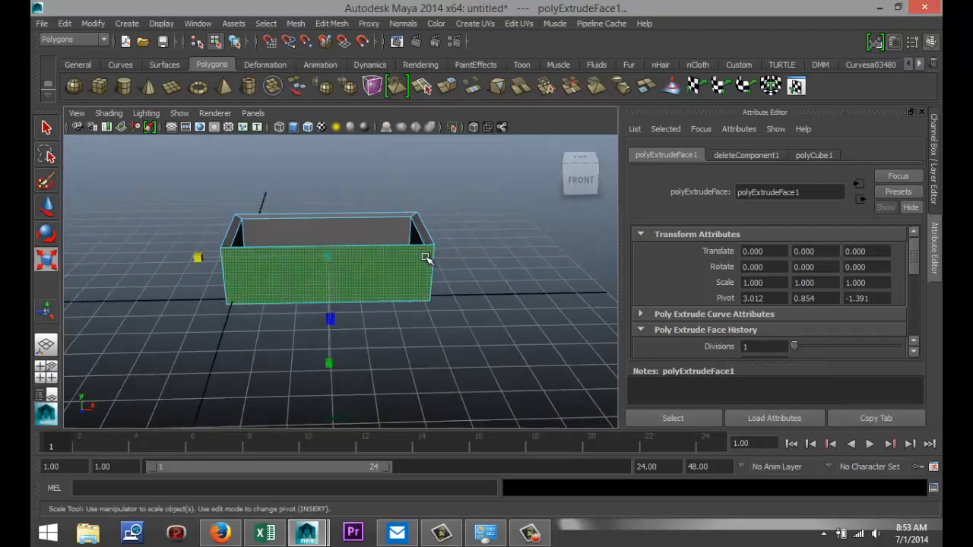
scroll(428, 258, up, 5)
alt+middle_drag(427, 257, 525, 359)
key(r)
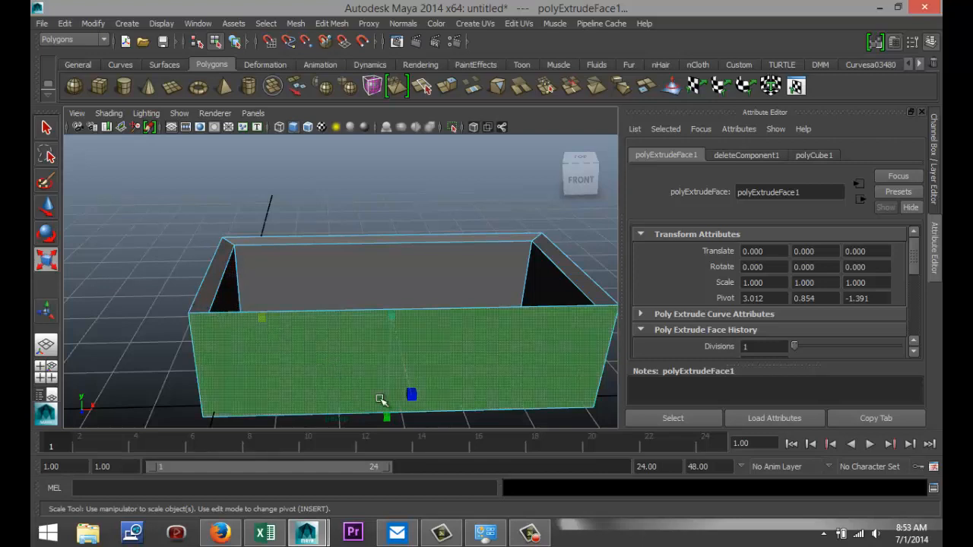
scroll(319, 381, down, 1)
click(326, 366)
scroll(328, 369, down, 3)
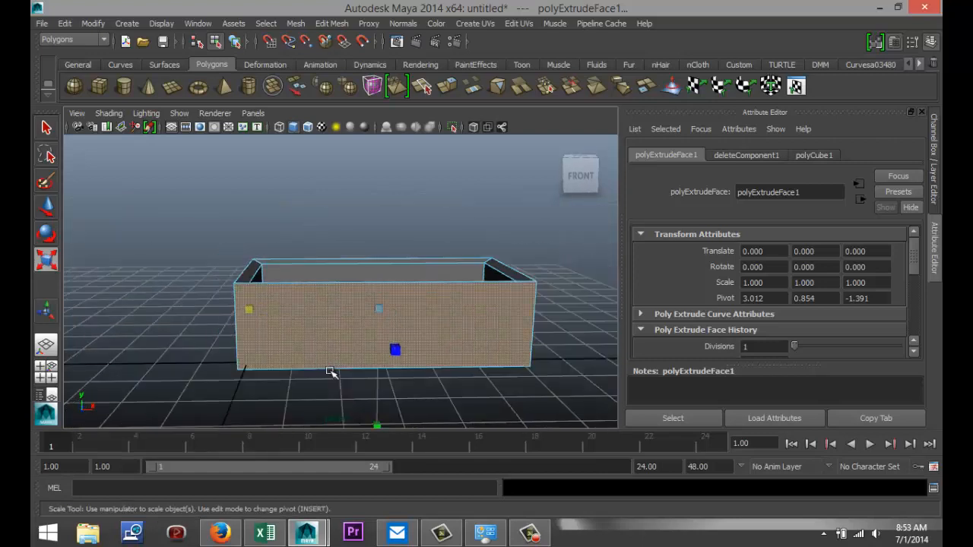
drag(378, 424, 378, 415)
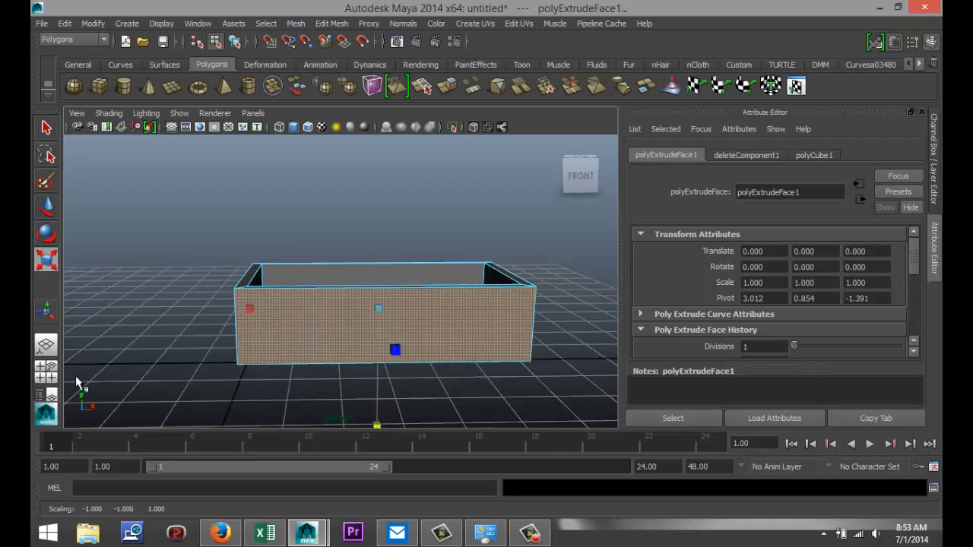
Step: Fine-tune the height scale of the extruded outer faces in the enlarged side view and return to the perspective view
click(46, 372)
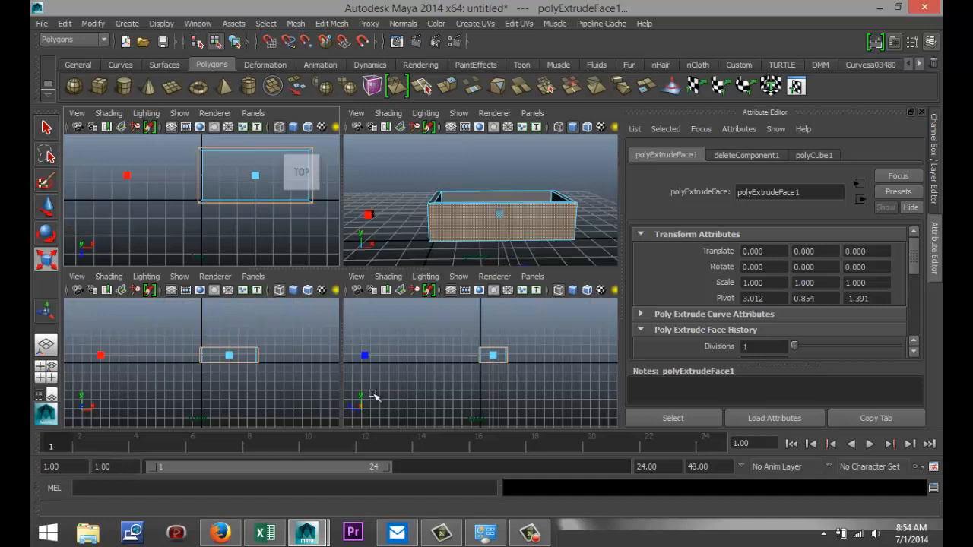
scroll(519, 369, up, 5)
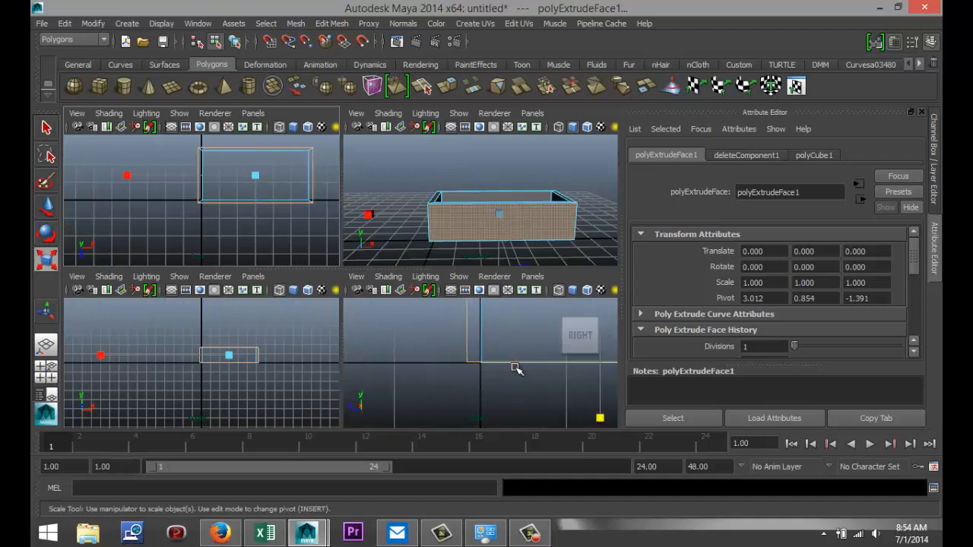
mouse_move(407, 368)
alt+middle_down()
mouse_move(404, 361)
mouse_move(339, 387)
mouse_move(318, 365)
mouse_move(329, 382)
alt+middle_up()
key(space)
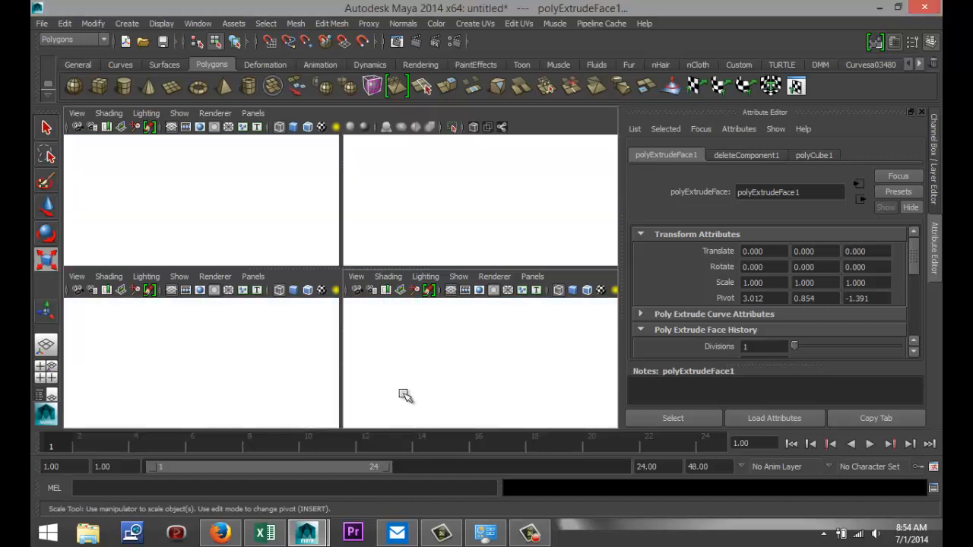
drag(406, 272, 407, 273)
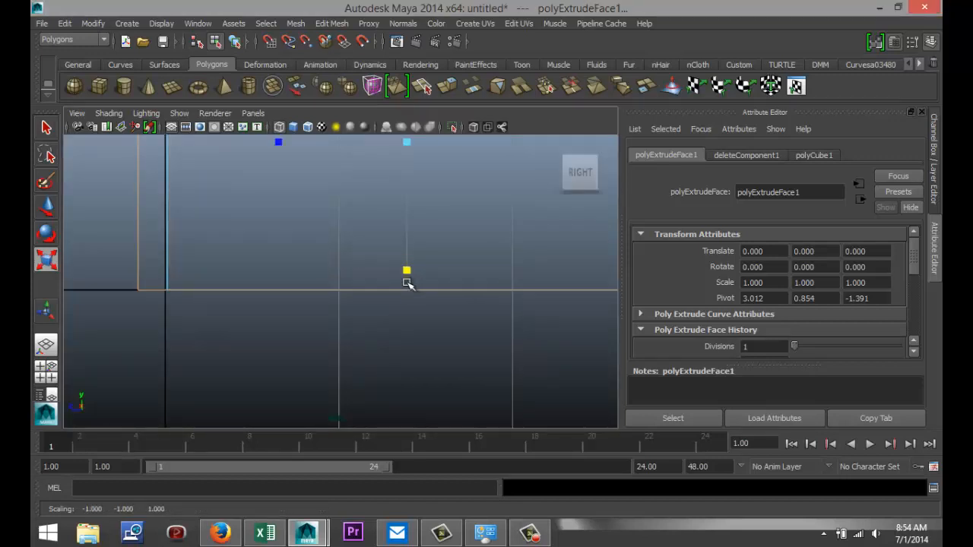
scroll(411, 281, down, 5)
scroll(416, 287, up, 1)
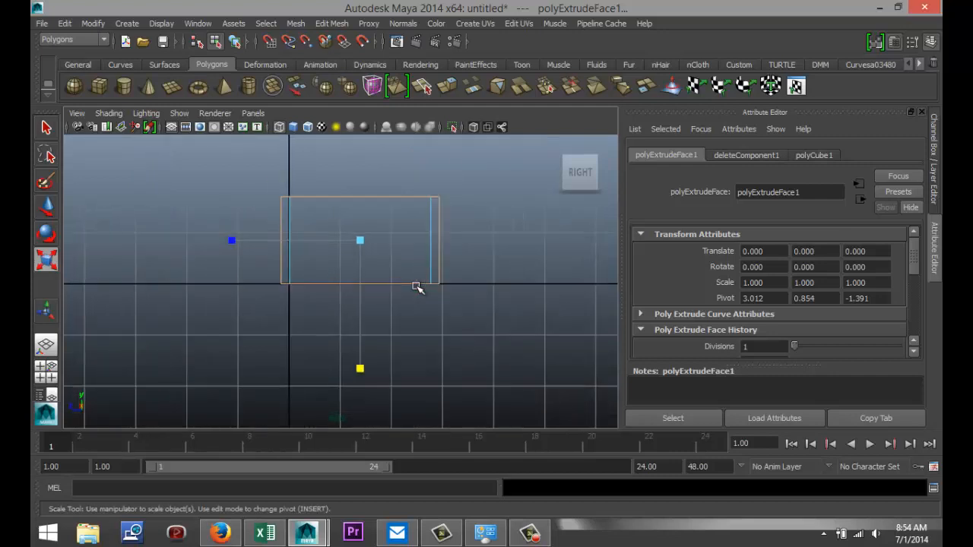
scroll(416, 287, up, 2)
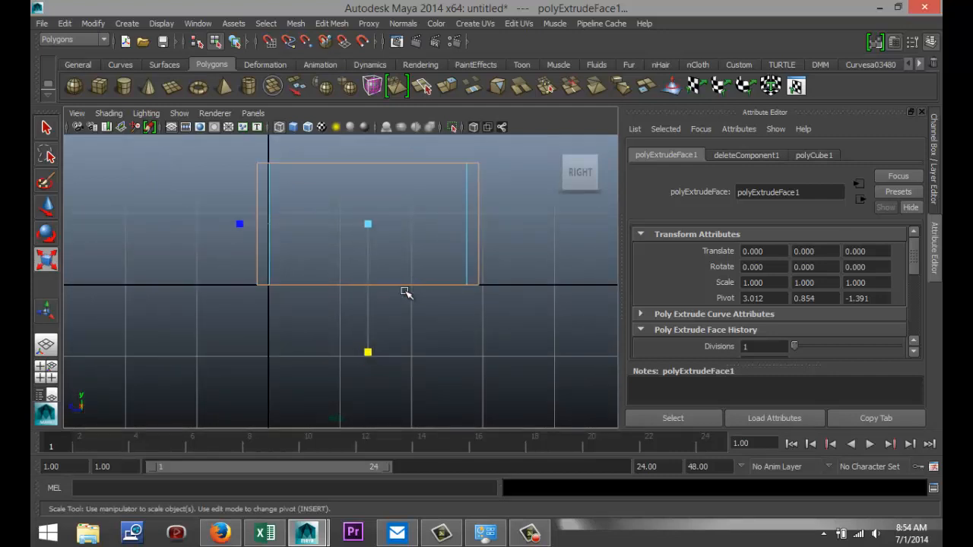
click(50, 384)
key(space)
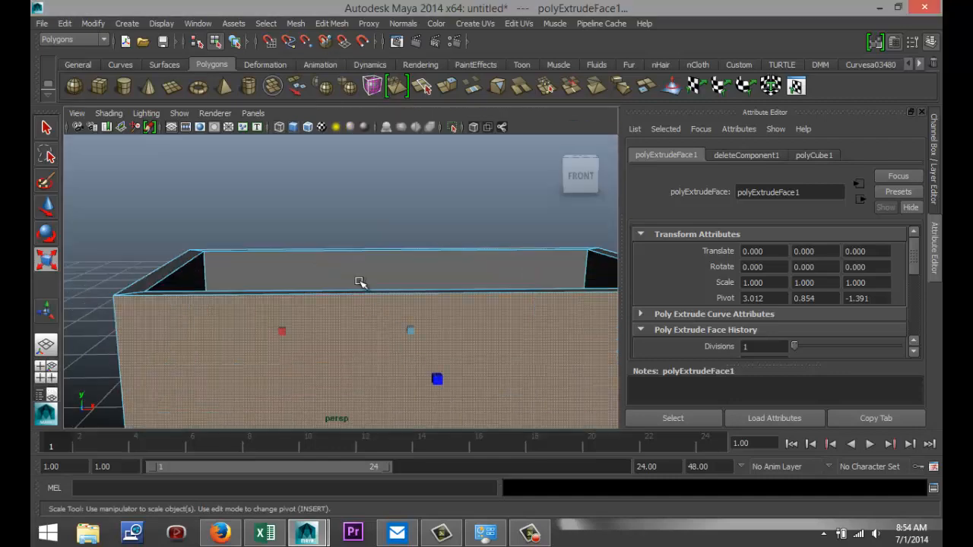
Step: Deselect the faces and examine the box's wall and floor thickness from several angles in wireframe and shaded display
alt+drag(296, 301, 327, 312)
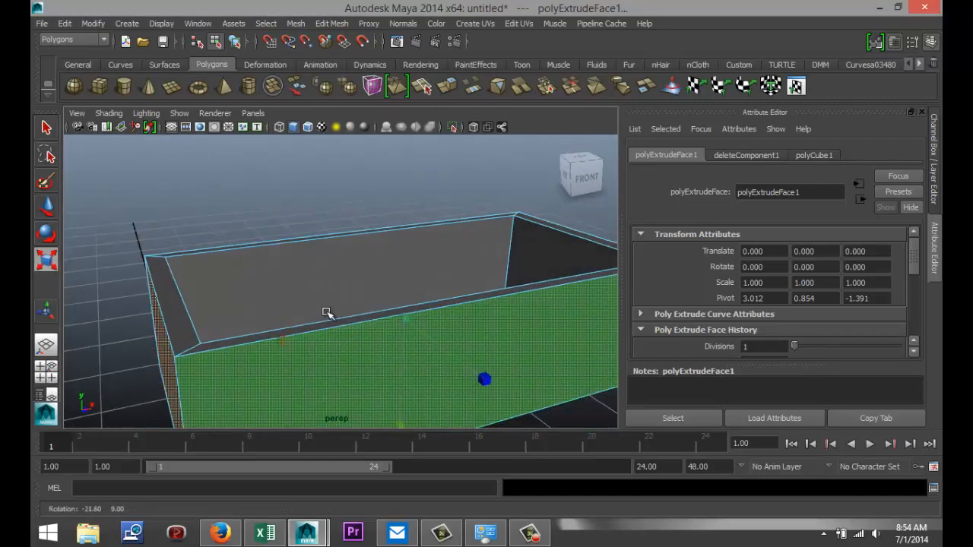
click(261, 209)
key(4)
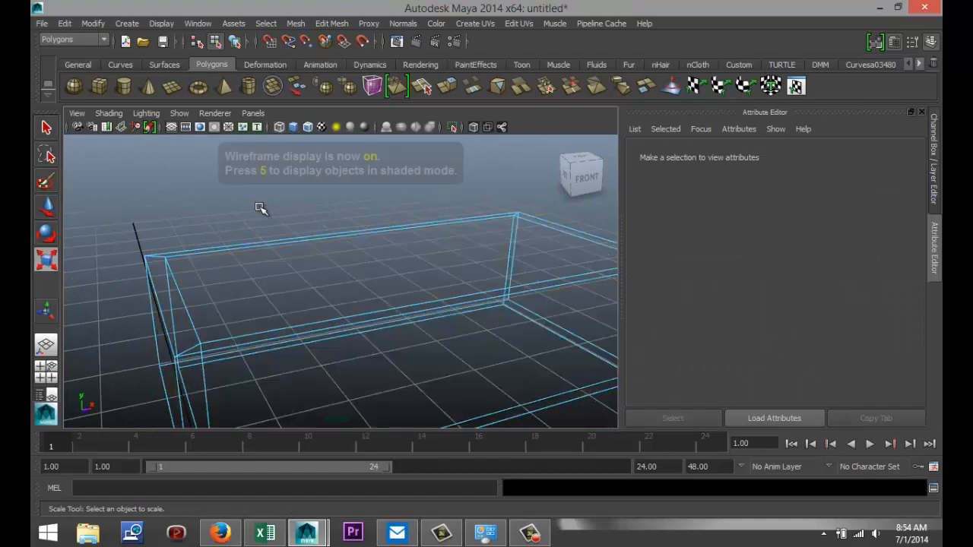
alt+drag(289, 326, 266, 312)
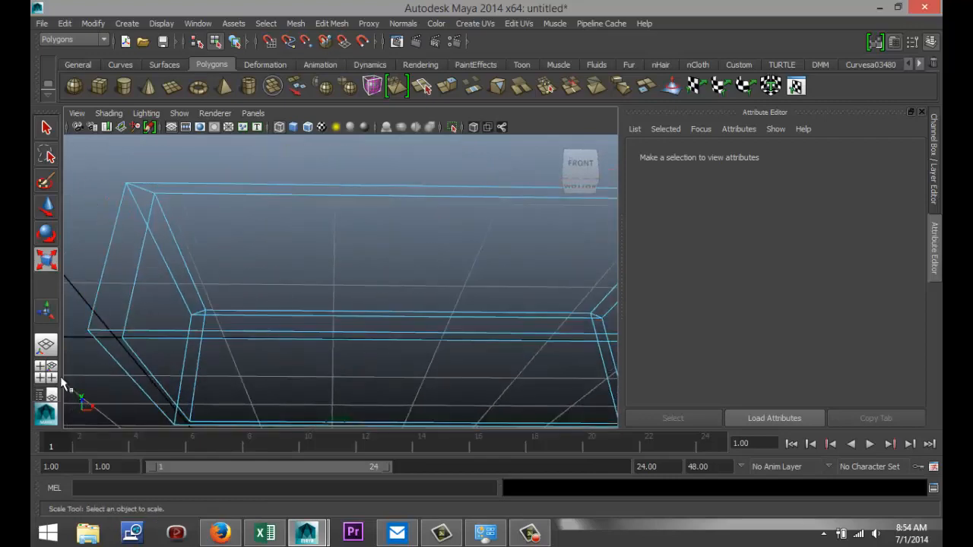
click(46, 371)
key(space)
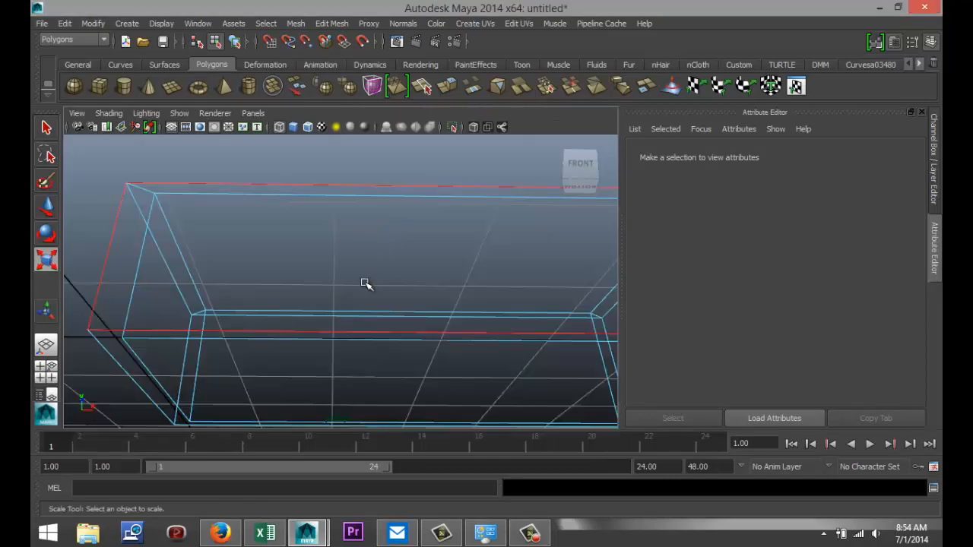
key(f)
key(5)
scroll(366, 284, down, 5)
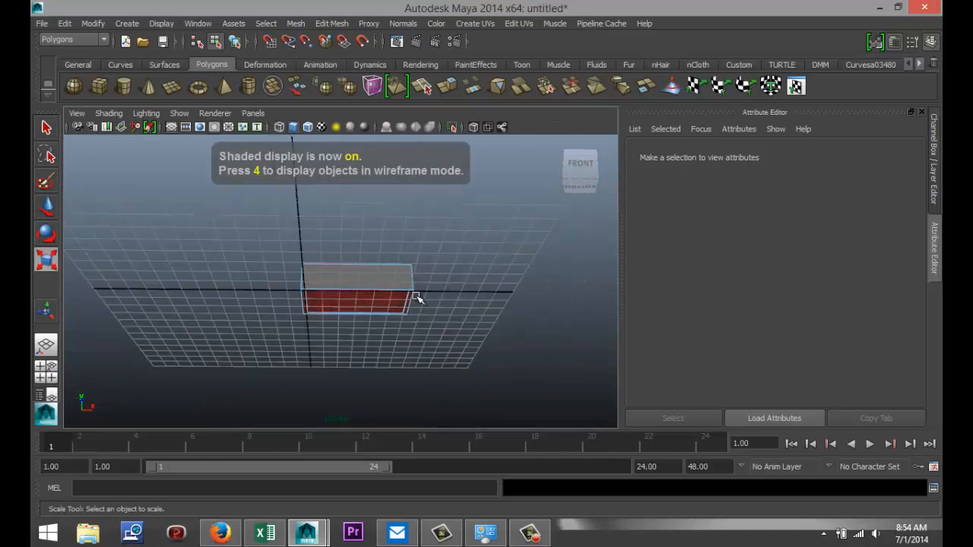
Step: Select the whole box in object mode and turn it upside down with an X rotation of exactly 180
key(e)
alt+drag(409, 321, 495, 343)
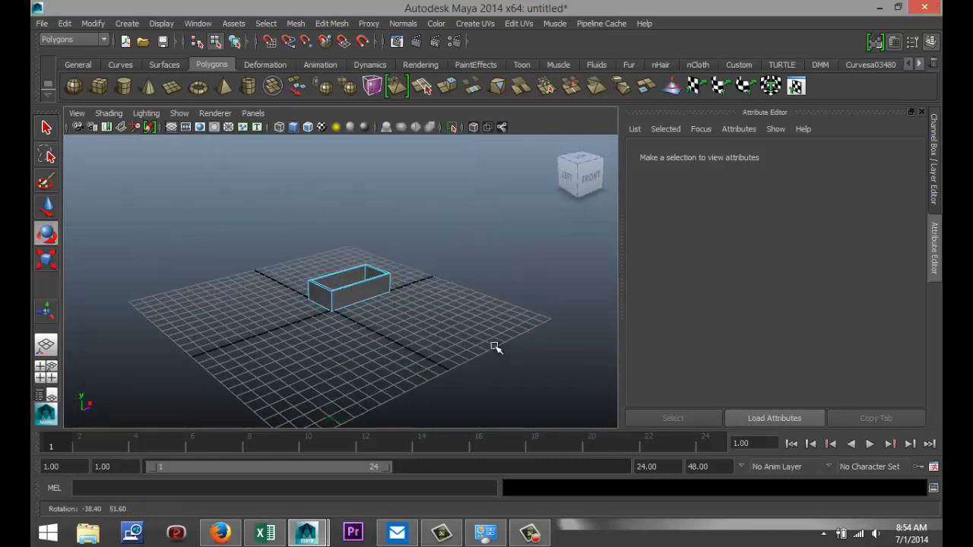
right_drag(365, 286, 412, 218)
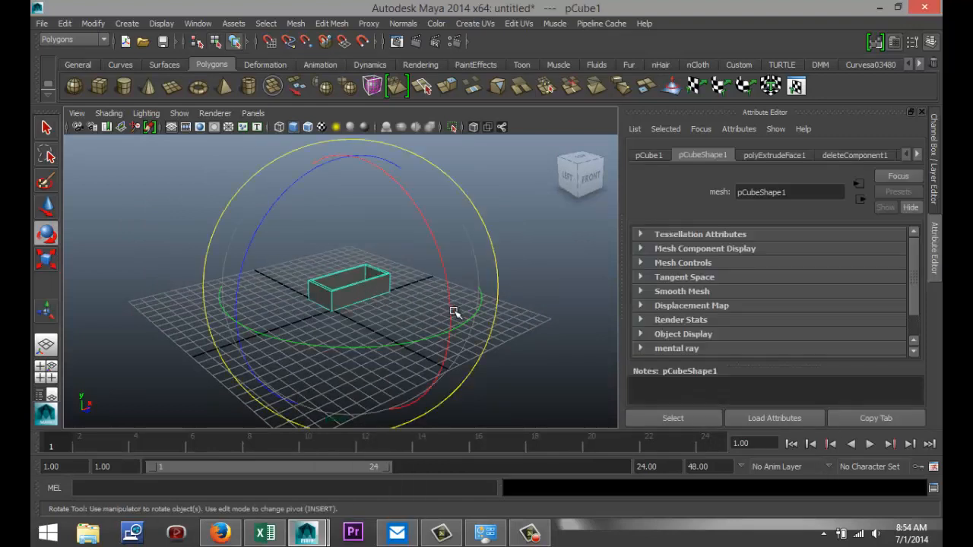
drag(392, 179, 367, 326)
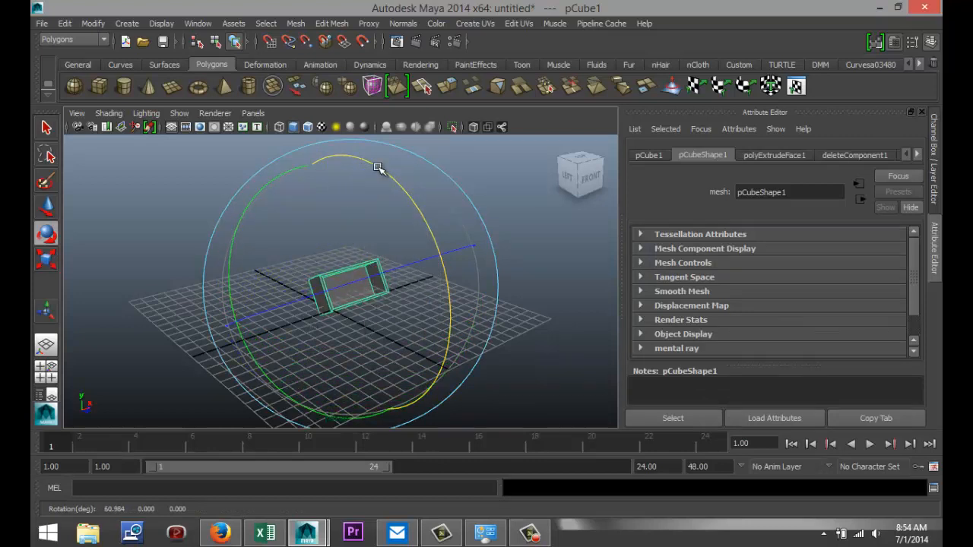
drag(378, 167, 326, 397)
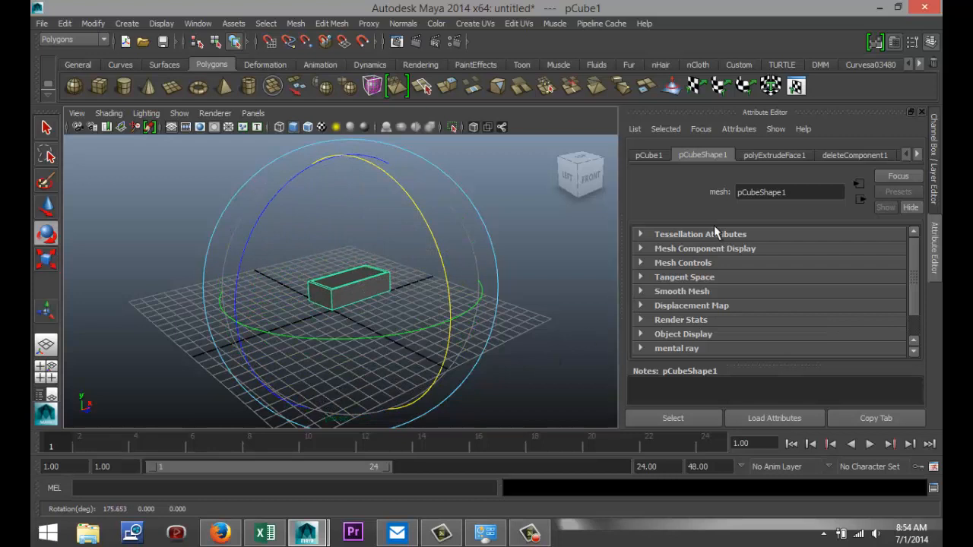
click(759, 156)
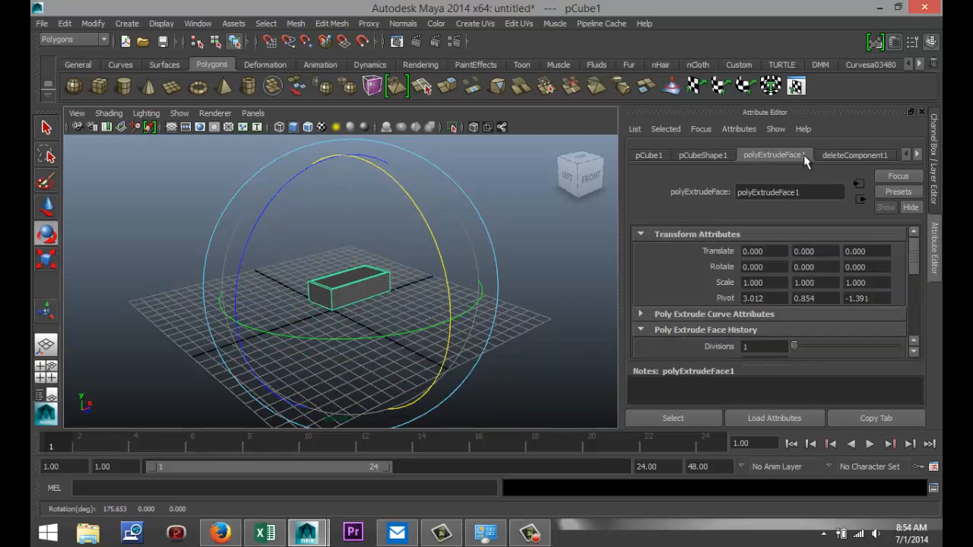
click(656, 156)
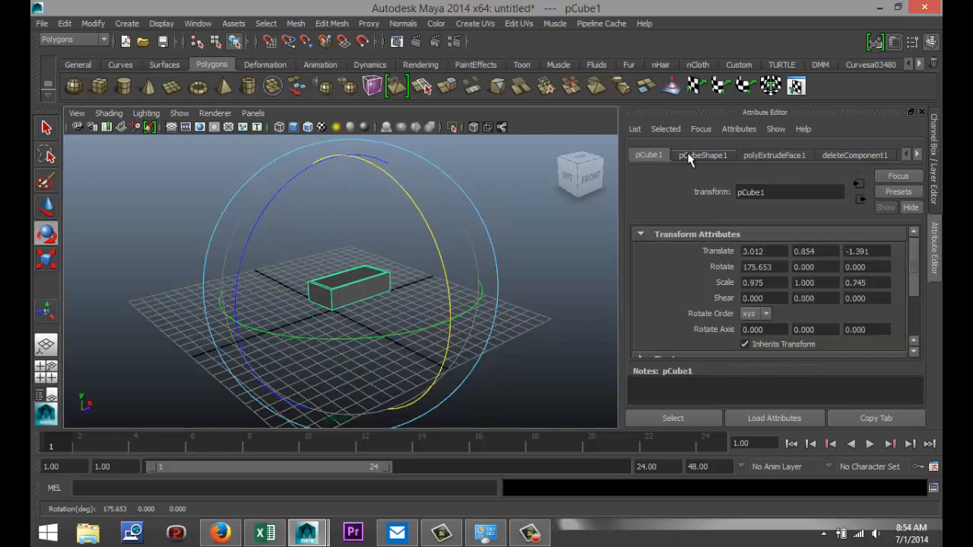
drag(783, 268, 679, 273)
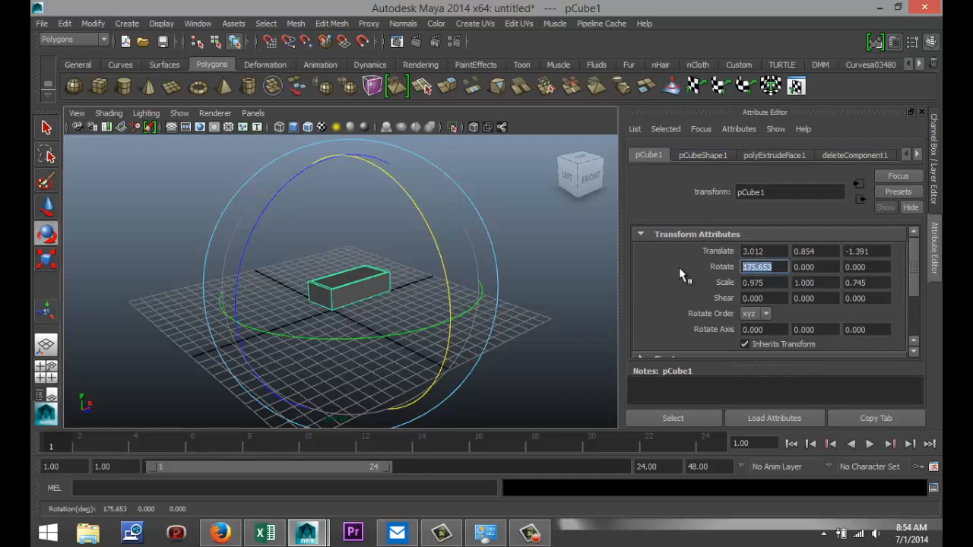
text(180)
key(Return)
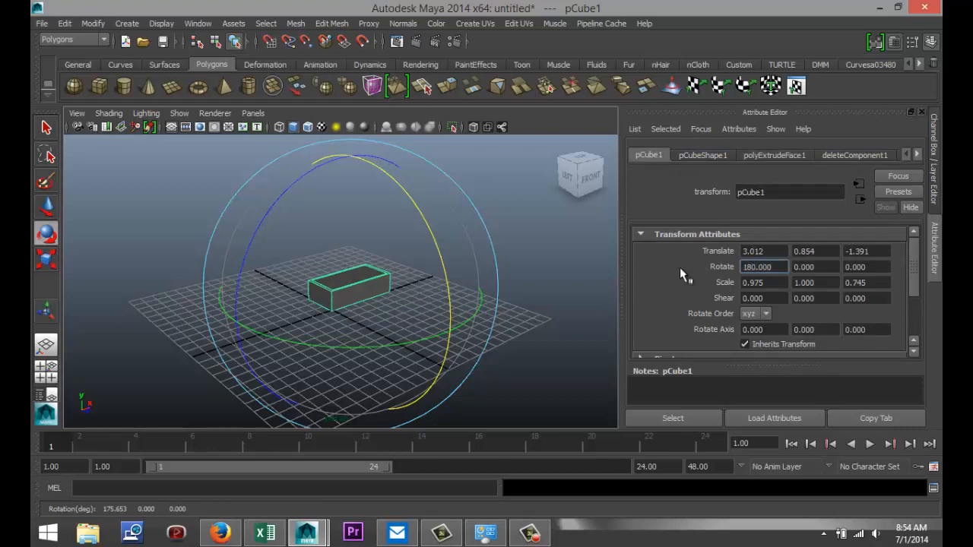
Step: Deselect the upturned box and examine its closed upper face and sides from several angles
click(395, 341)
scroll(391, 337, up, 5)
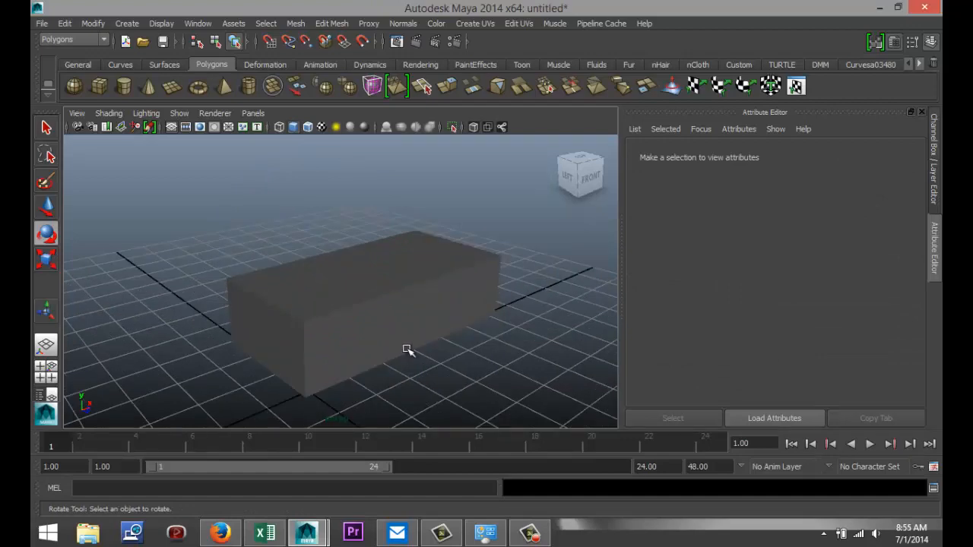
alt+drag(407, 349, 500, 342)
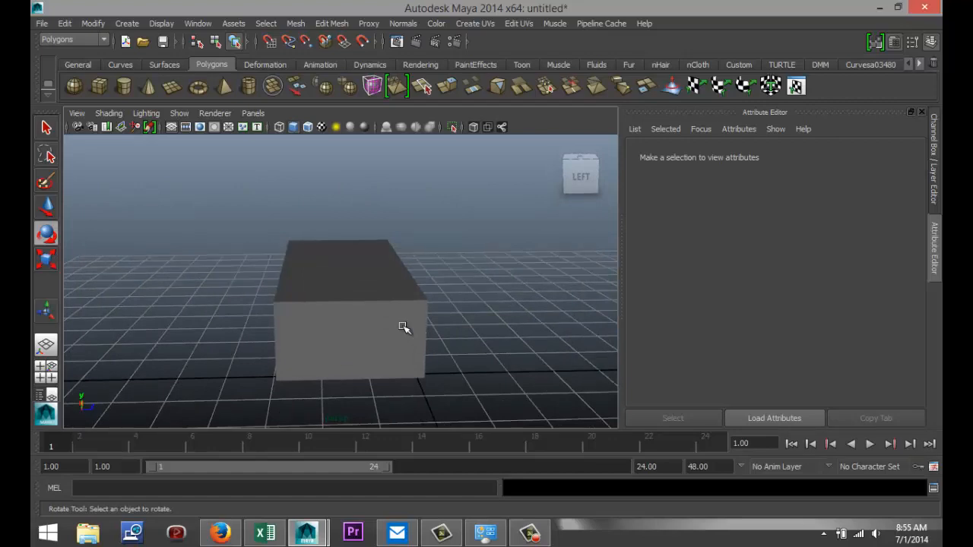
alt+drag(404, 327, 372, 319)
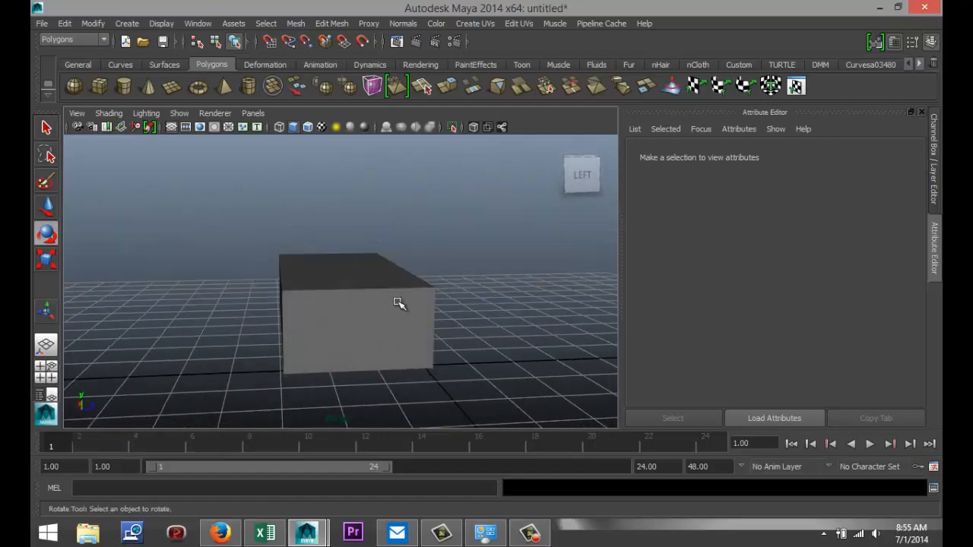
alt+drag(450, 341, 319, 360)
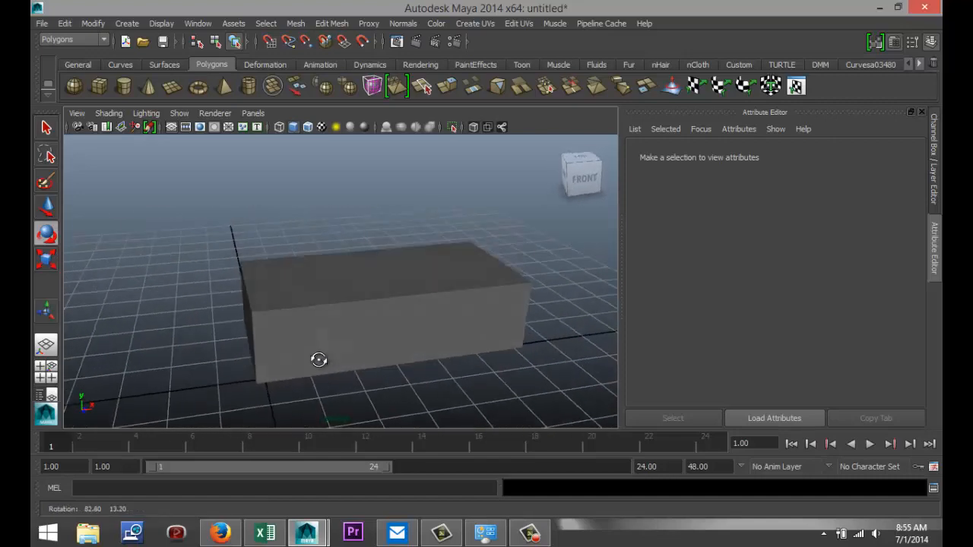
scroll(337, 354, up, 4)
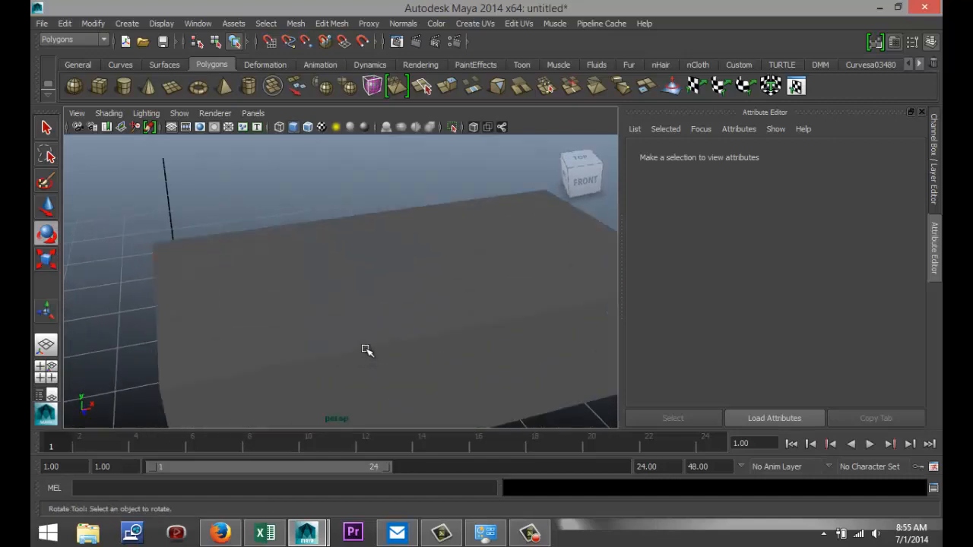
Step: Bevel the four outer edges around the upturned box's upper face with an offset of 0.007 and 5 segments
click(367, 352)
right_drag(364, 350, 380, 190)
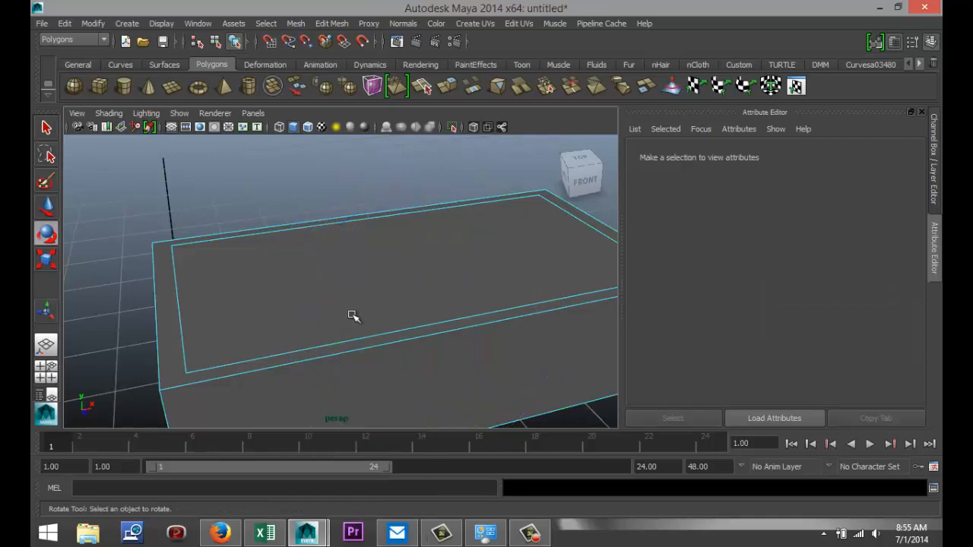
click(348, 353)
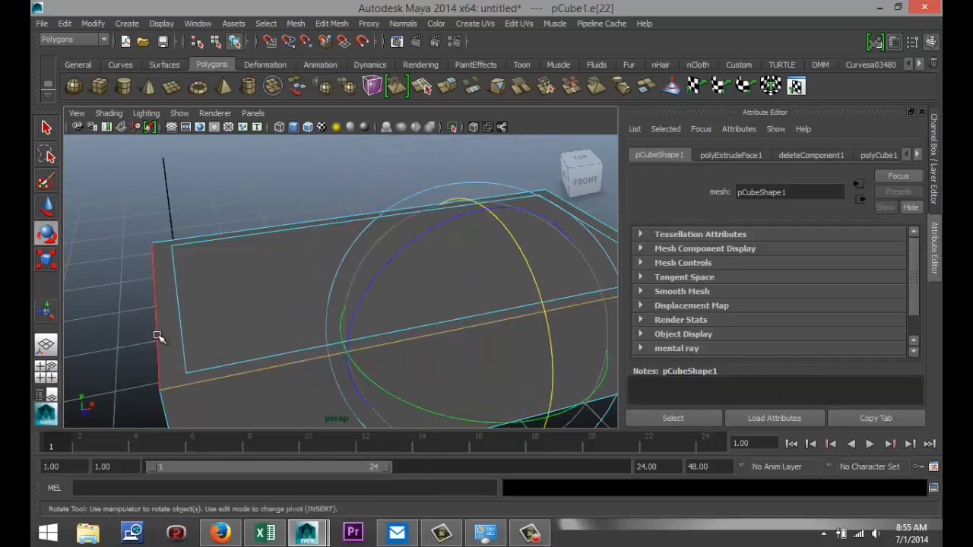
click(158, 337)
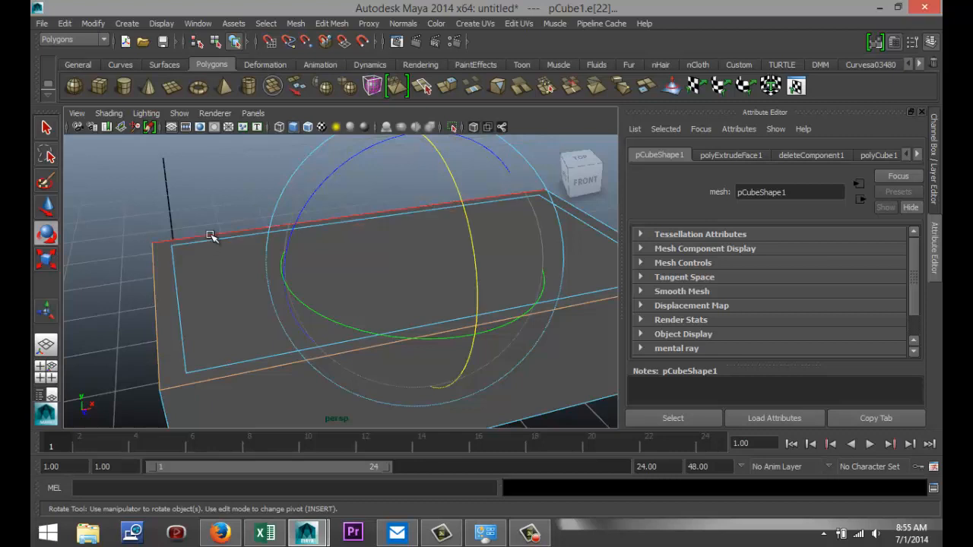
click(253, 245)
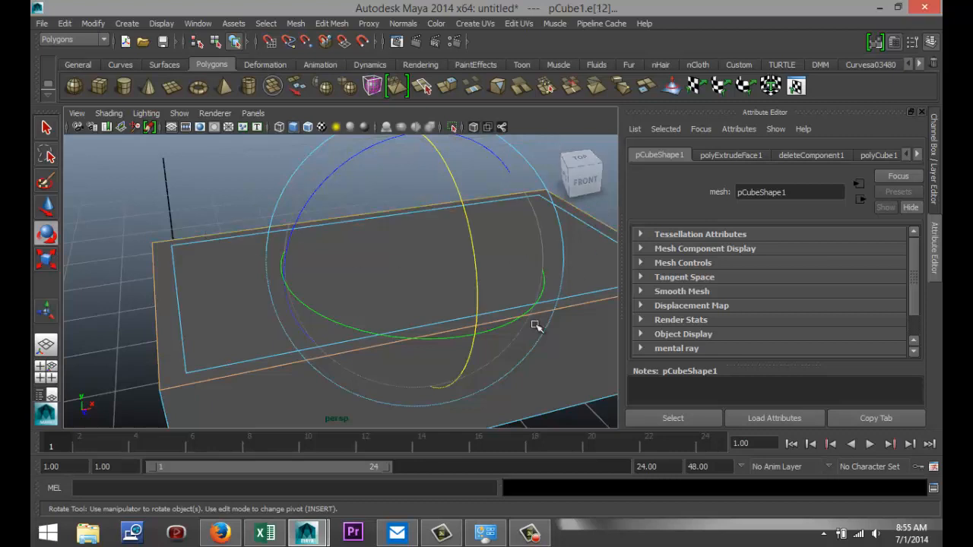
alt+drag(479, 384, 402, 352)
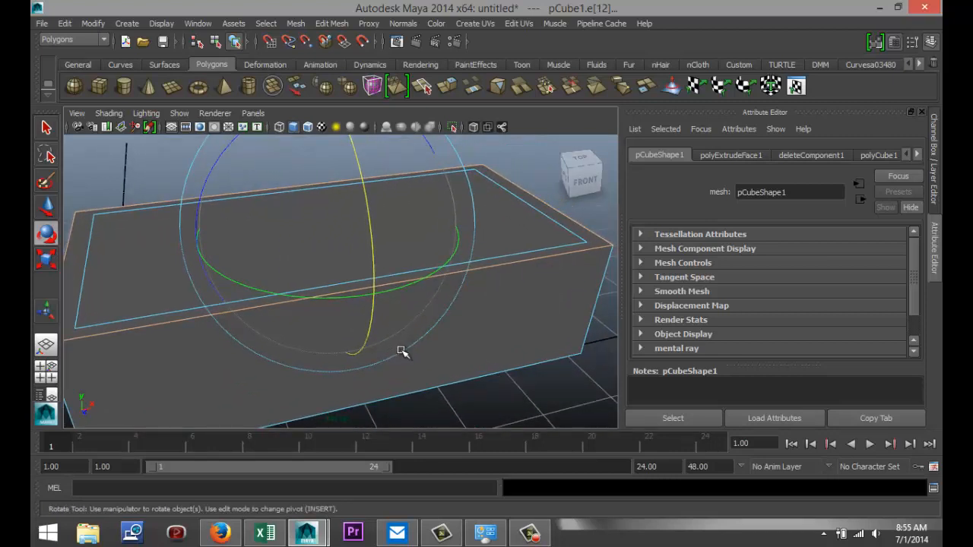
click(332, 23)
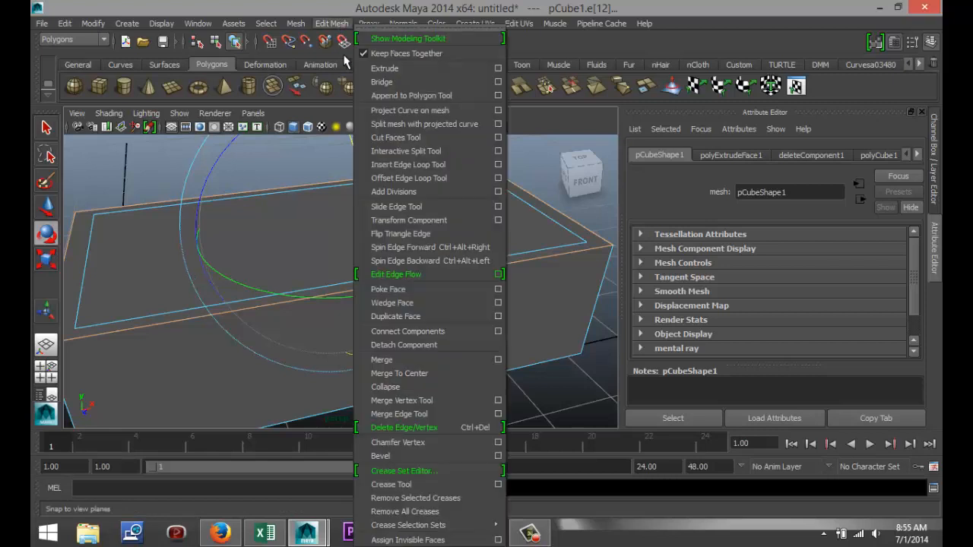
click(405, 453)
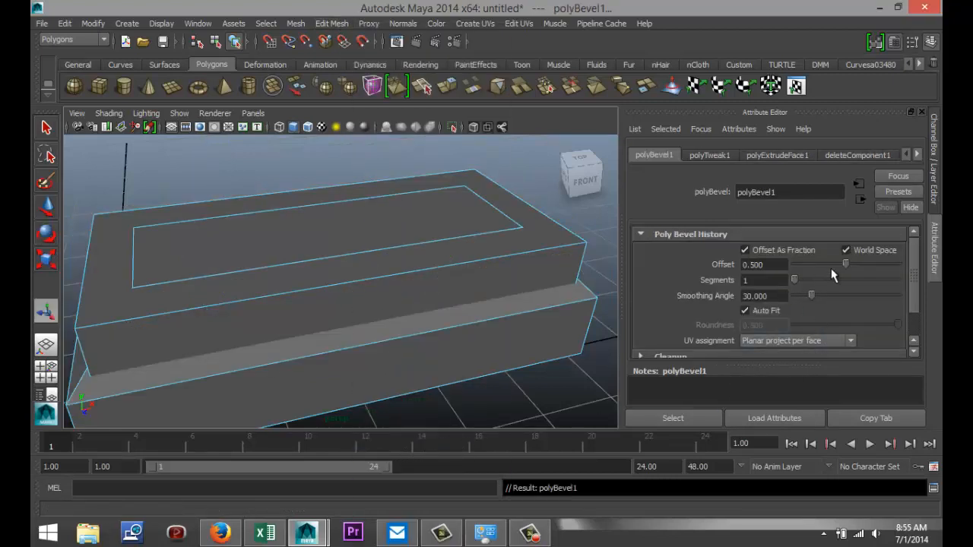
drag(846, 266, 795, 266)
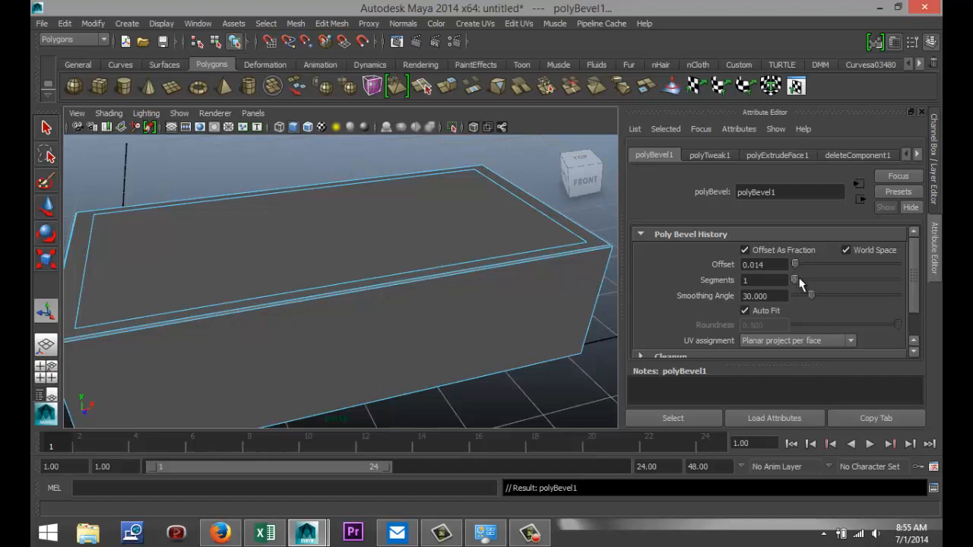
mouse_move(799, 280)
mouse_down()
mouse_move(834, 281)
mouse_move(796, 270)
mouse_up()
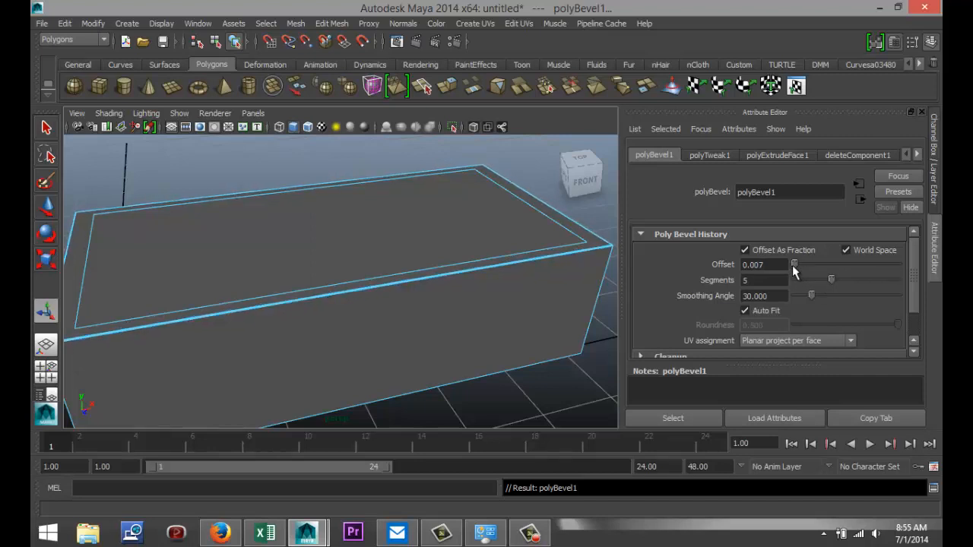
click(538, 400)
scroll(373, 304, down, 5)
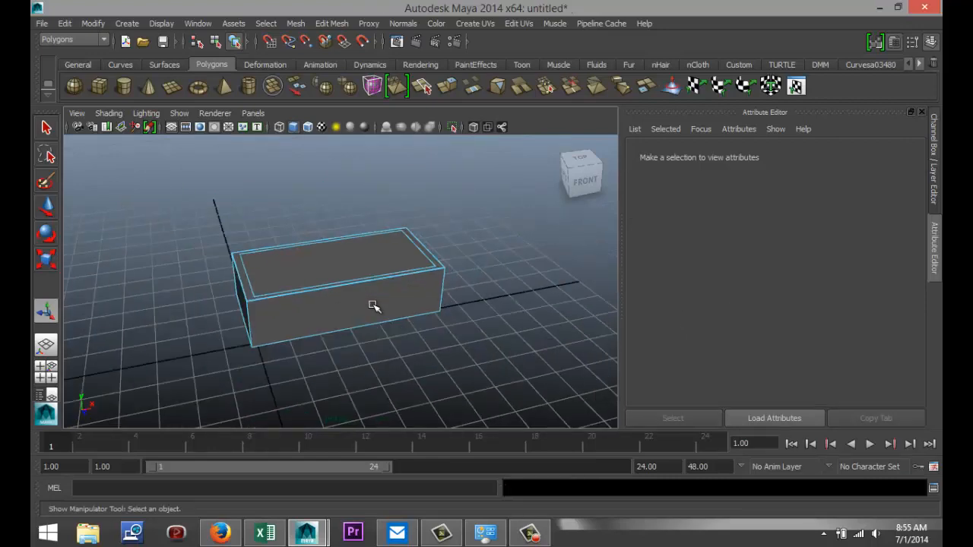
Step: Create a polygon cylinder on the grid beside the box, with a radius of about 0.41 and a height of about 0.29
scroll(373, 304, up, 1)
mouse_move(373, 337)
alt+mouse_down()
mouse_move(460, 367)
mouse_move(514, 365)
mouse_move(363, 343)
alt+mouse_up()
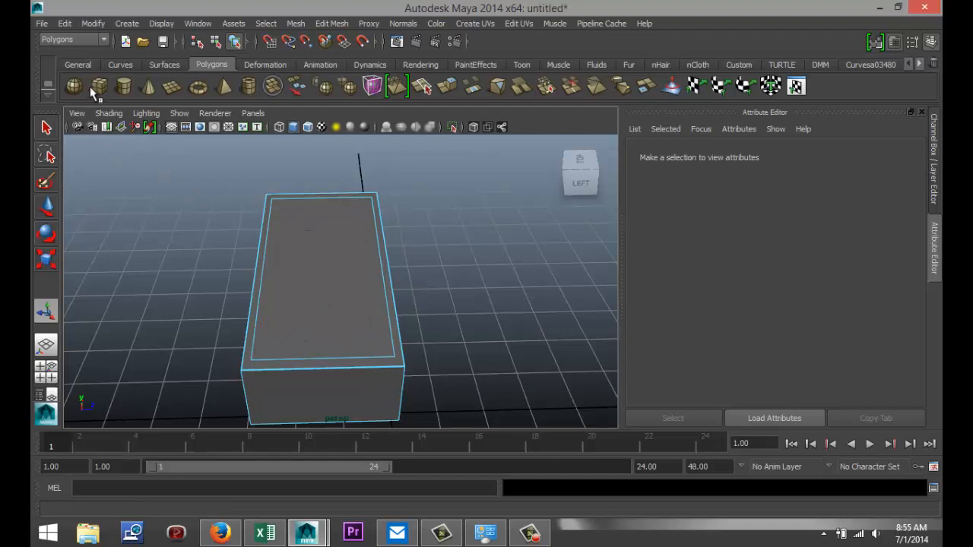
click(124, 88)
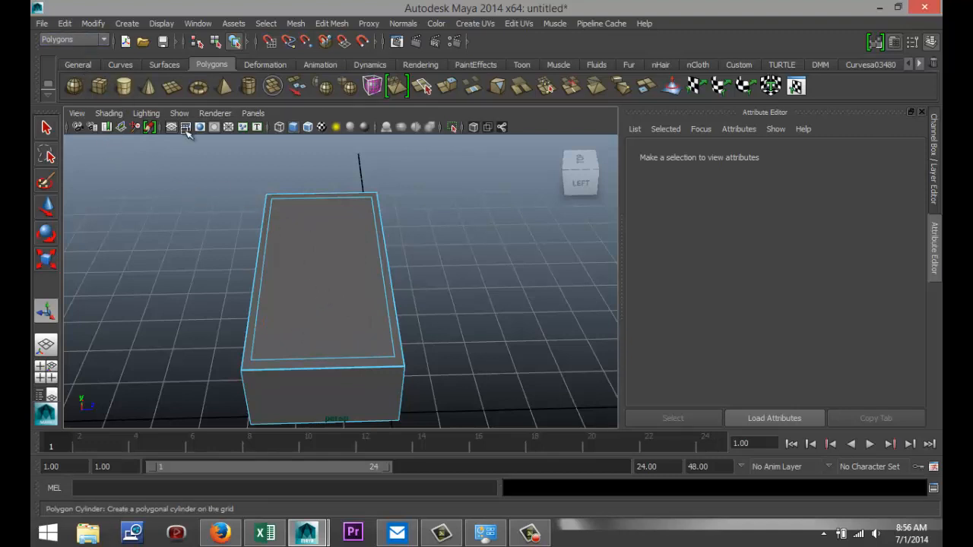
mouse_move(516, 344)
mouse_down()
mouse_move(536, 354)
mouse_move(531, 347)
mouse_up()
mouse_move(531, 347)
mouse_down()
mouse_move(539, 328)
mouse_move(535, 344)
mouse_up()
key(f)
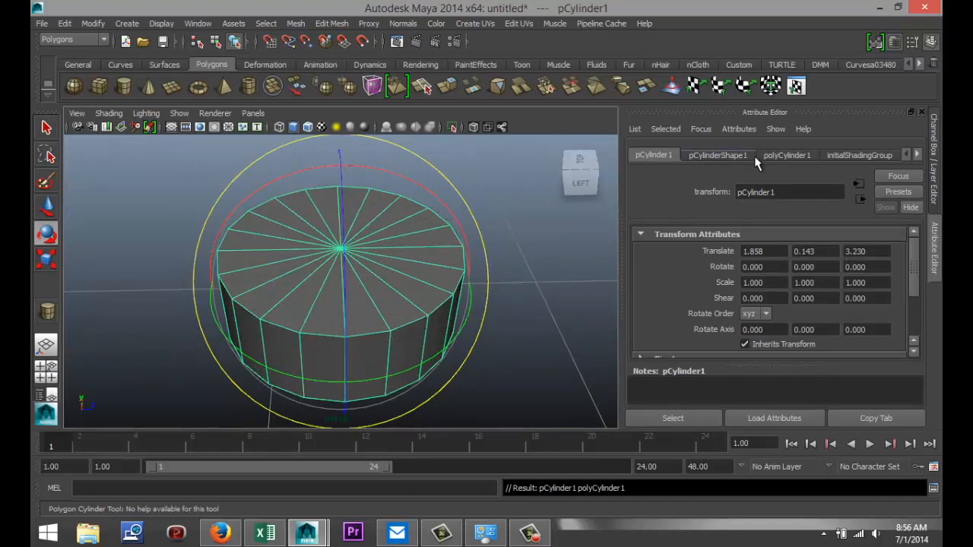
Step: Set the cylinder's axis subdivisions to 60 and switch the cylinder to edge selection
click(788, 156)
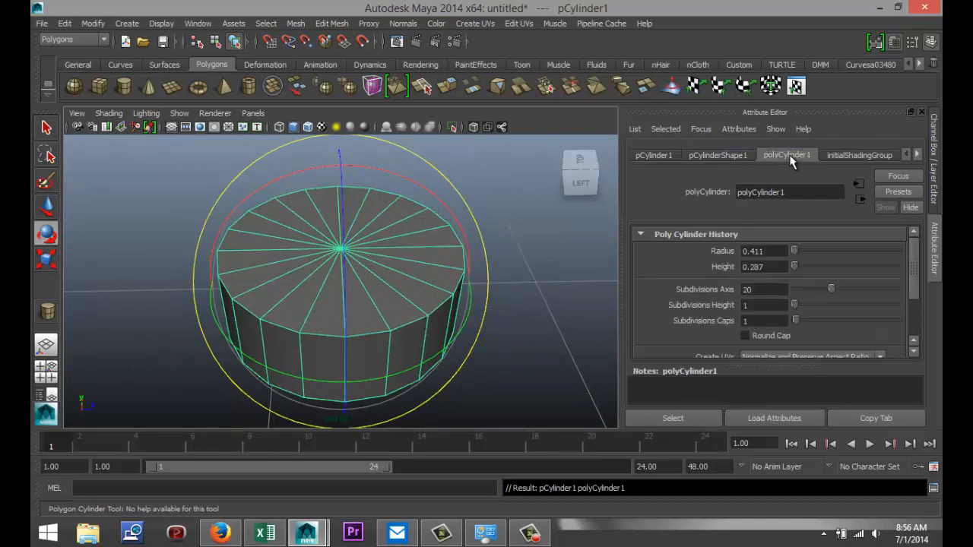
click(773, 291)
text(60)
key(Return)
click(542, 335)
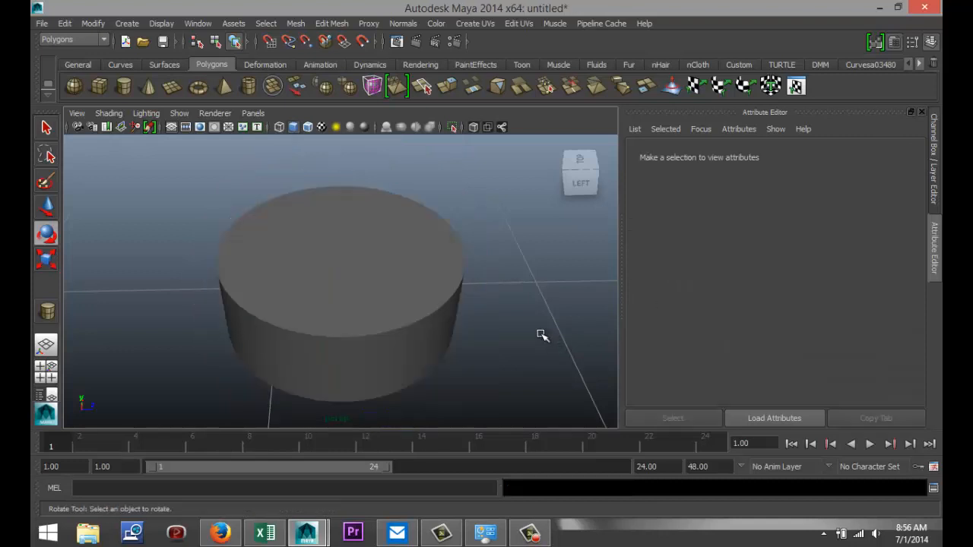
click(373, 335)
right_drag(373, 335, 369, 198)
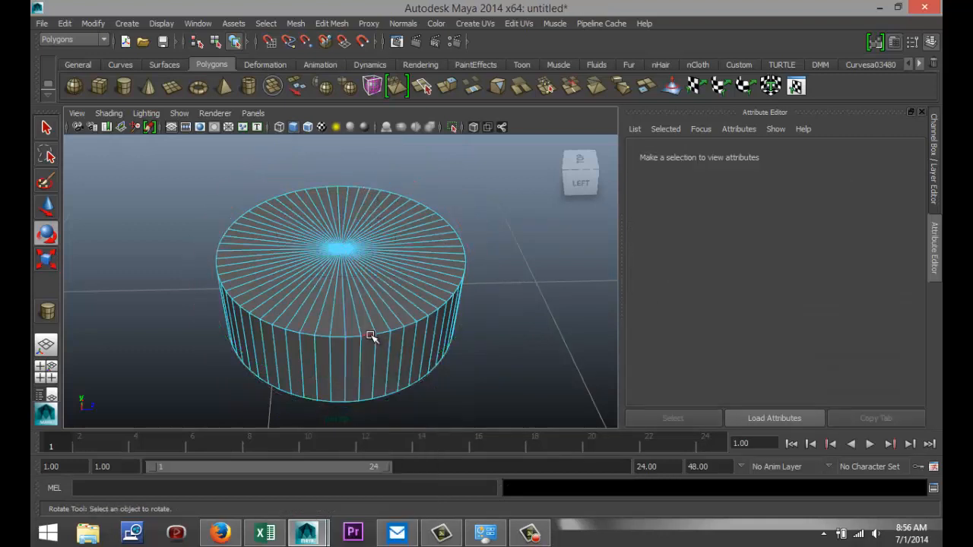
click(370, 336)
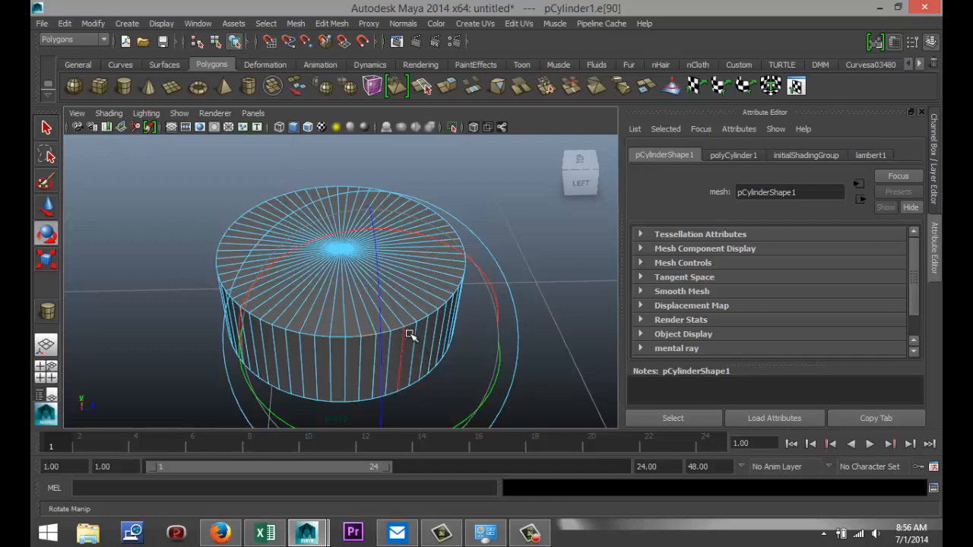
scroll(419, 341, up, 5)
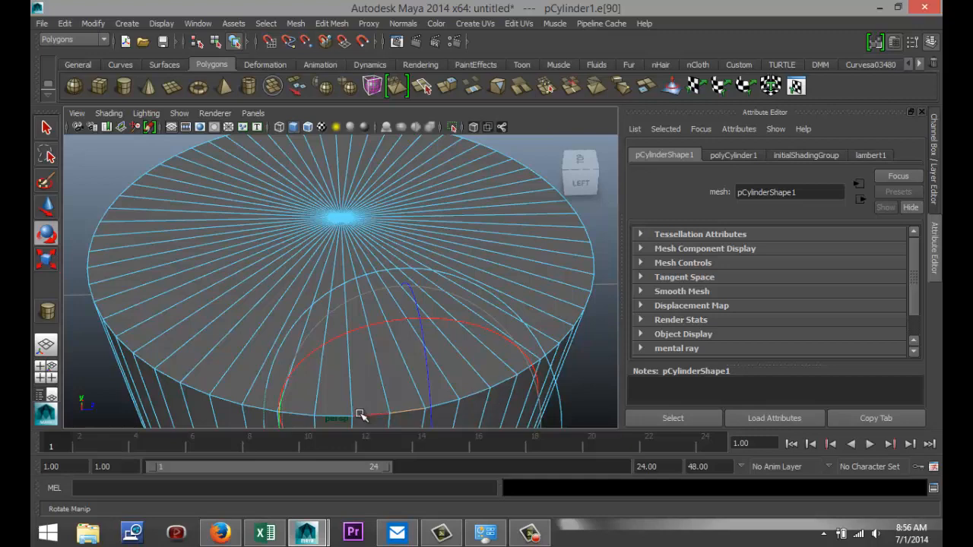
scroll(374, 395, up, 3)
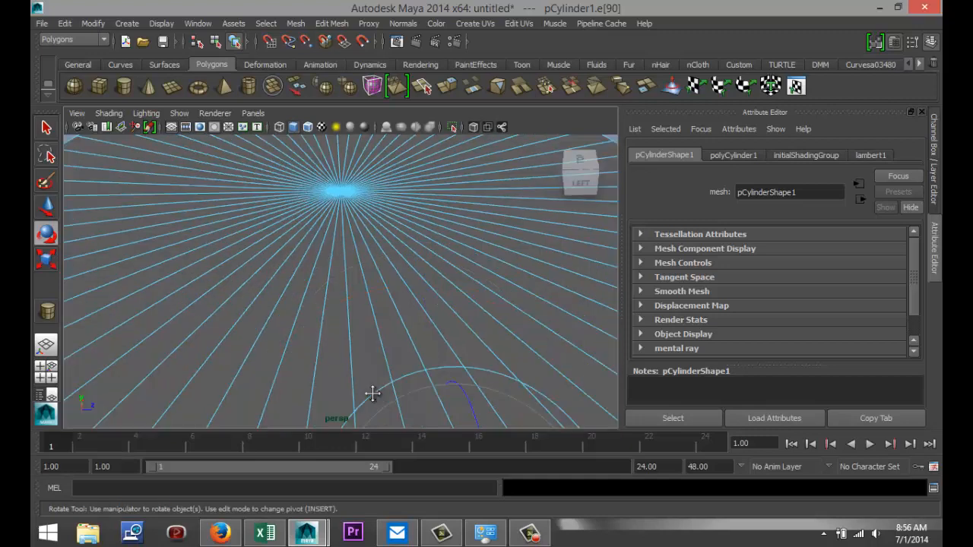
alt+middle_drag(371, 394, 427, 324)
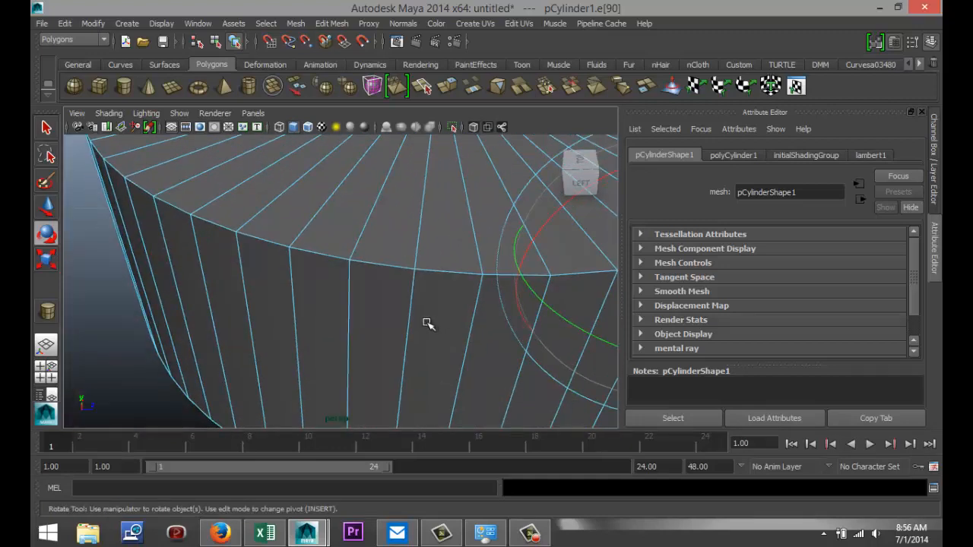
click(426, 269)
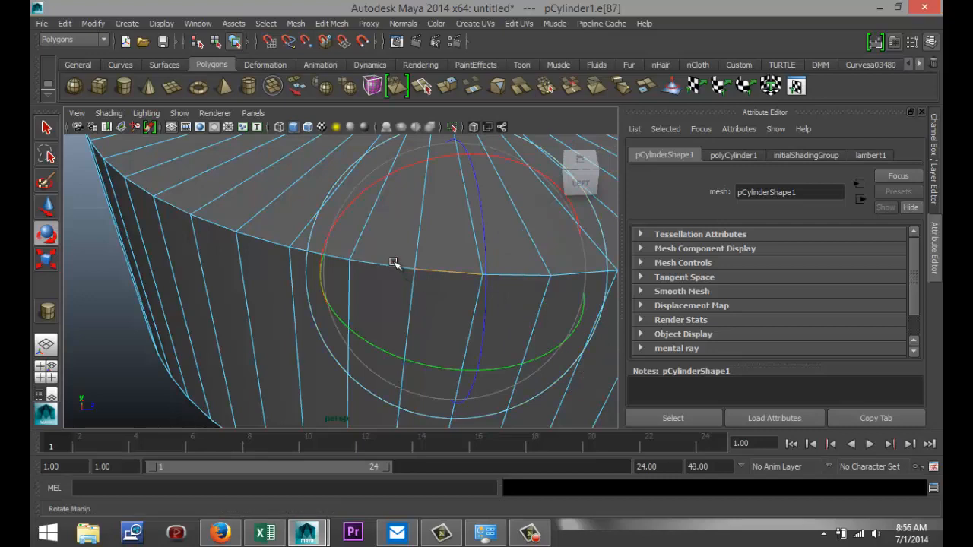
key(a)
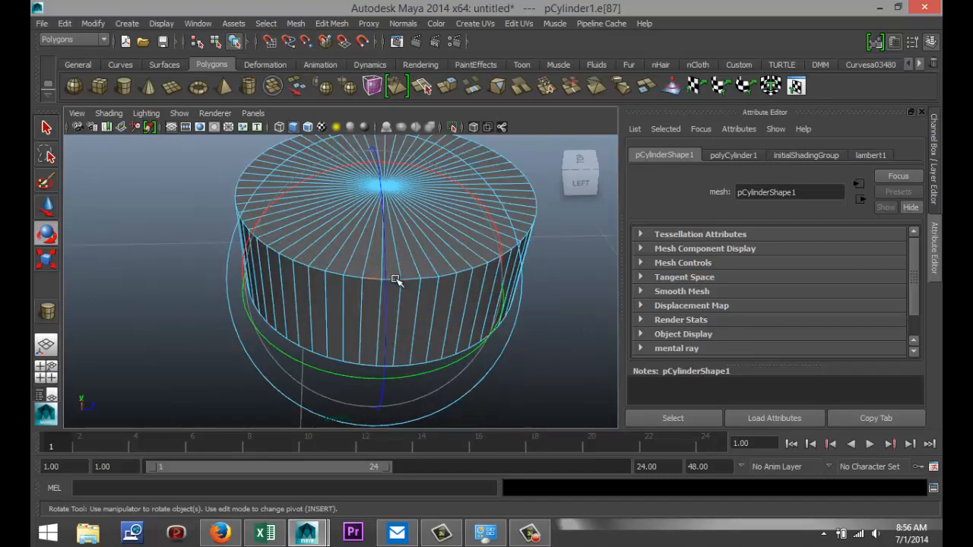
Step: Select the cylinder's upper cap and side edges, leaving out the bottom rim, and bevel them with offset 0.5 and 1 segment
scroll(395, 280, down, 3)
alt+drag(446, 367, 465, 326)
click(525, 353)
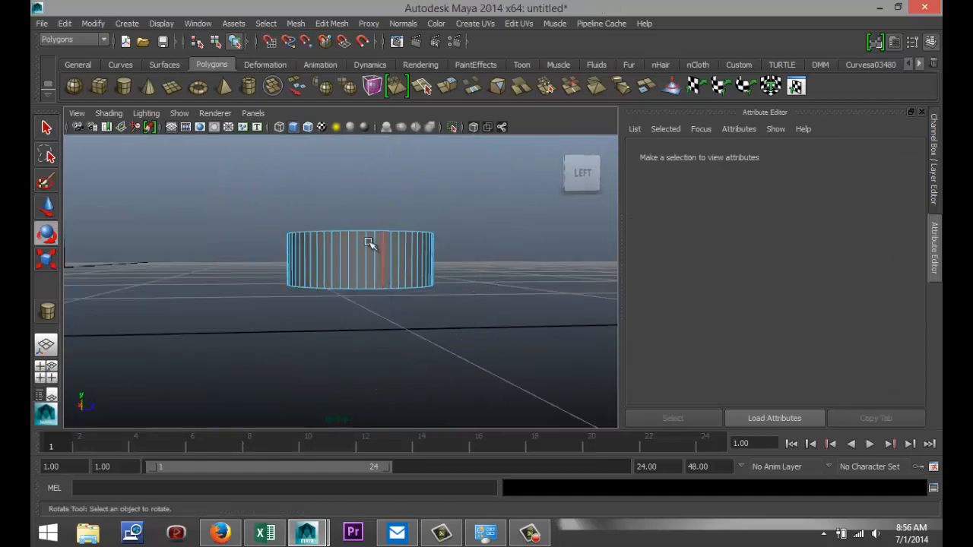
drag(253, 213, 495, 299)
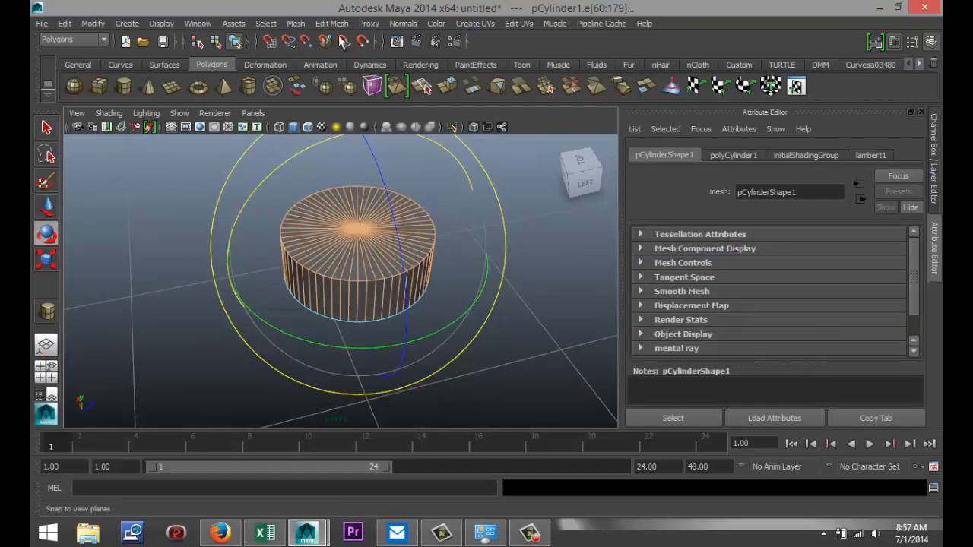
click(332, 23)
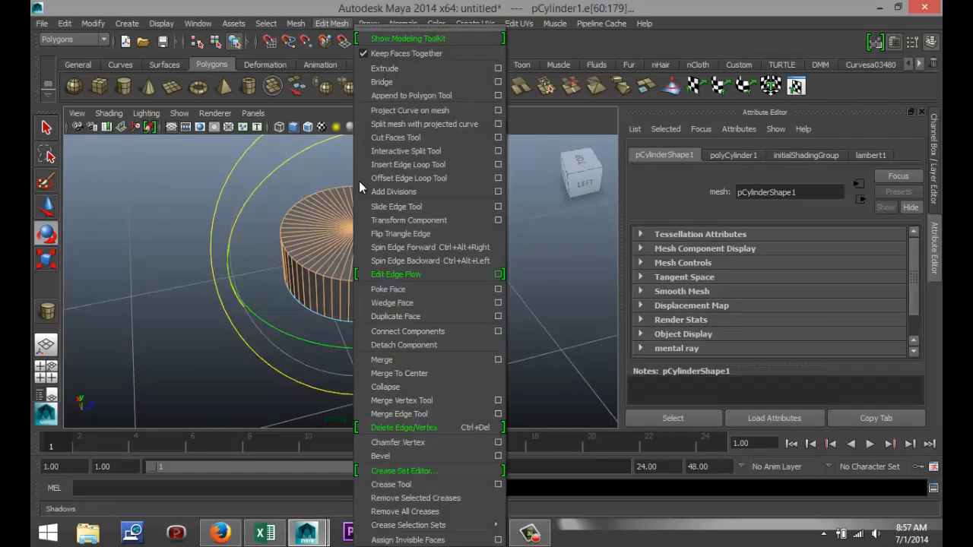
click(396, 456)
scroll(461, 339, up, 4)
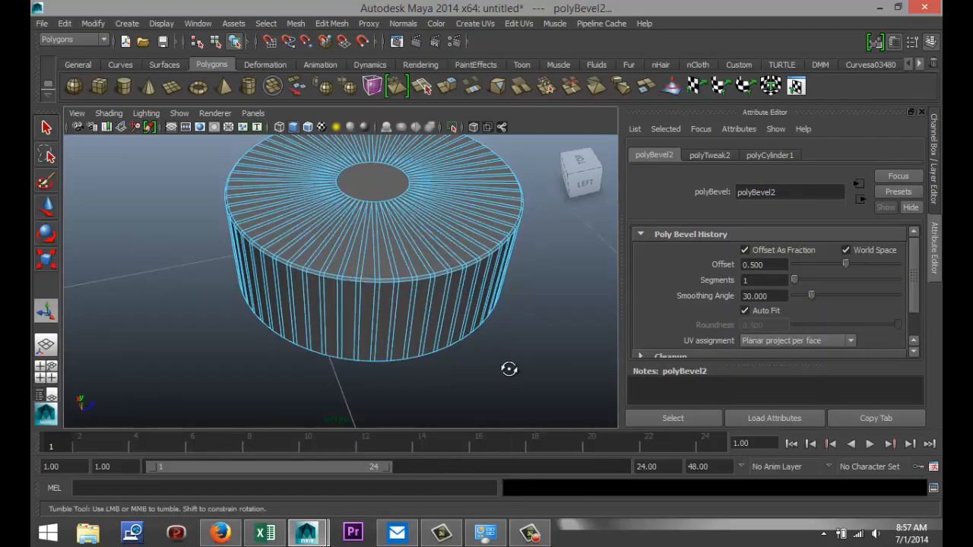
alt+drag(508, 367, 504, 335)
click(469, 349)
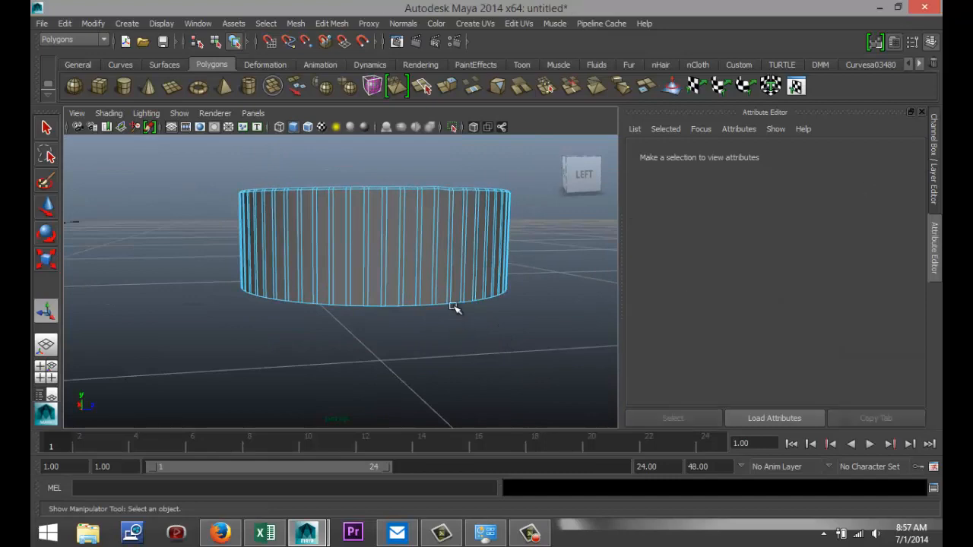
Step: Select the cylinder in object mode and move it onto the box's upper face, at about Y 1.82 and Z -1.17
right_drag(421, 222, 468, 203)
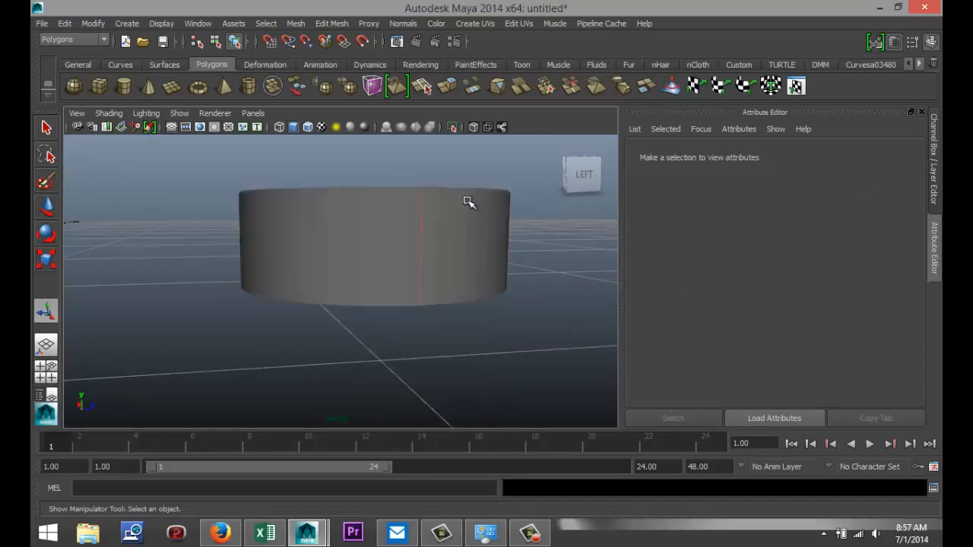
click(402, 284)
scroll(311, 312, down, 4)
scroll(283, 310, down, 5)
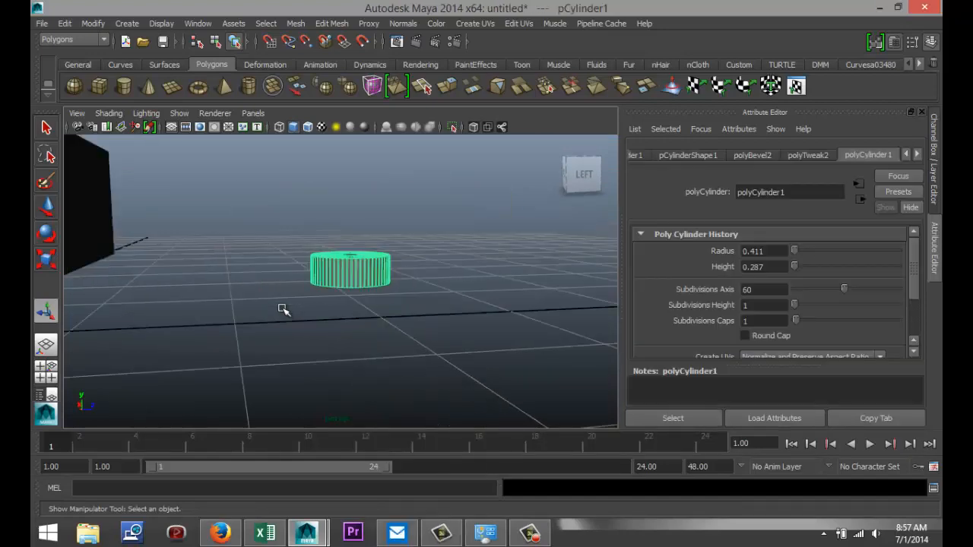
alt+drag(222, 303, 220, 331)
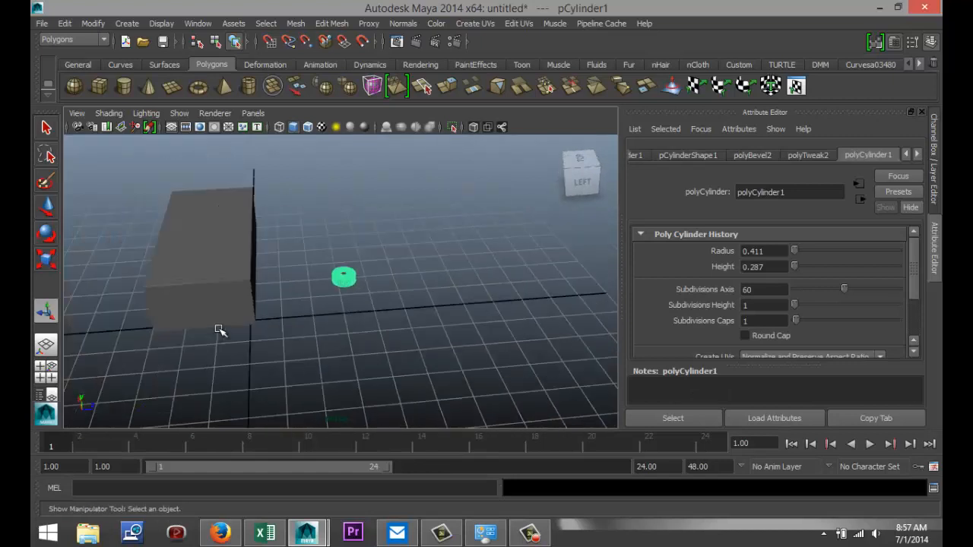
key(w)
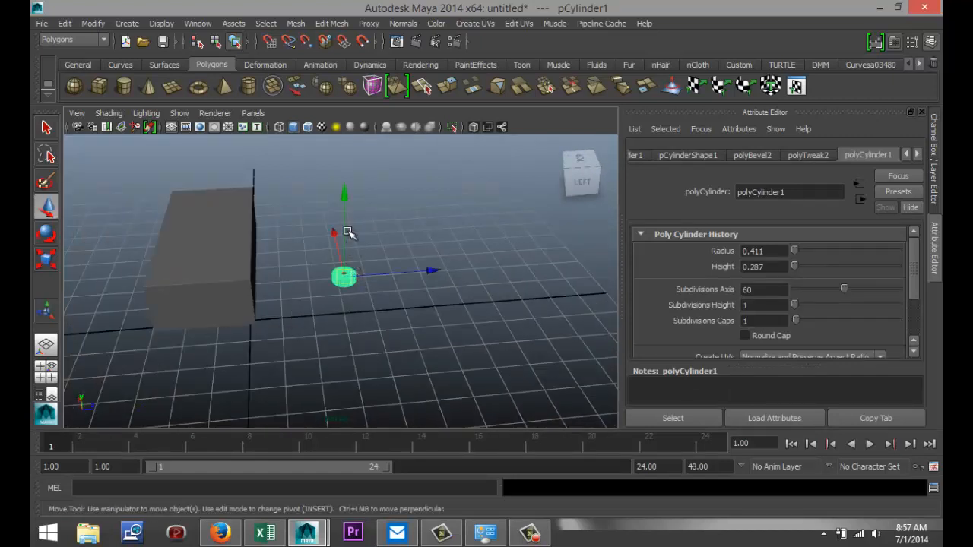
drag(344, 214, 339, 112)
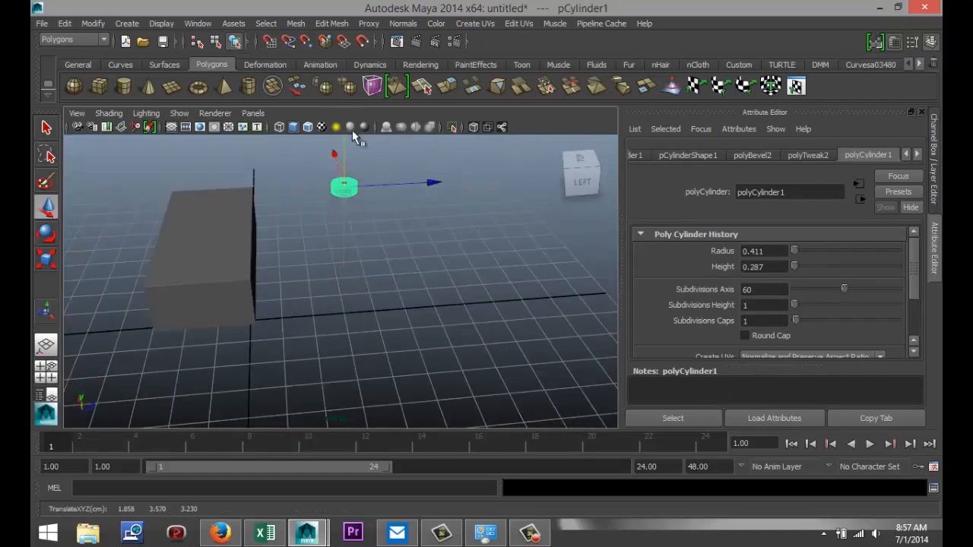
drag(434, 186, 290, 212)
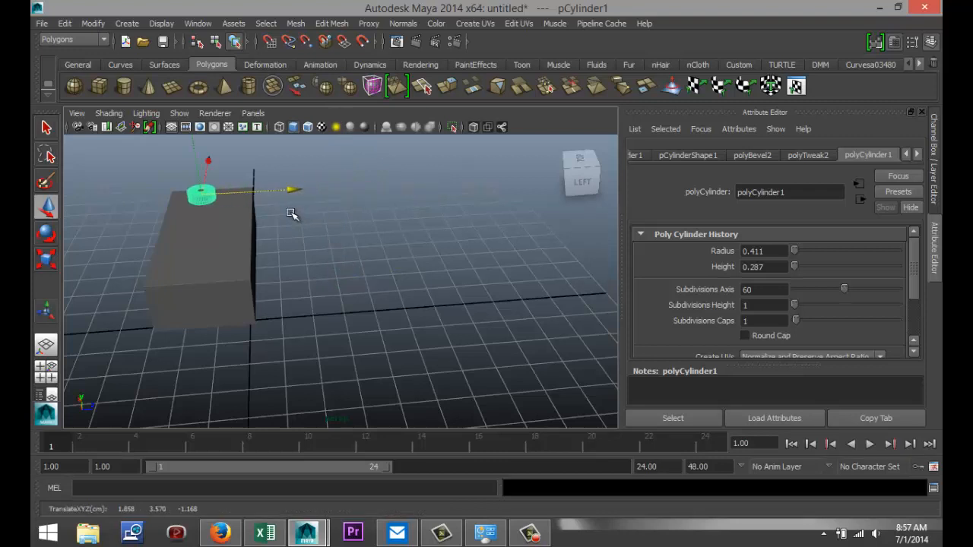
drag(196, 158, 203, 210)
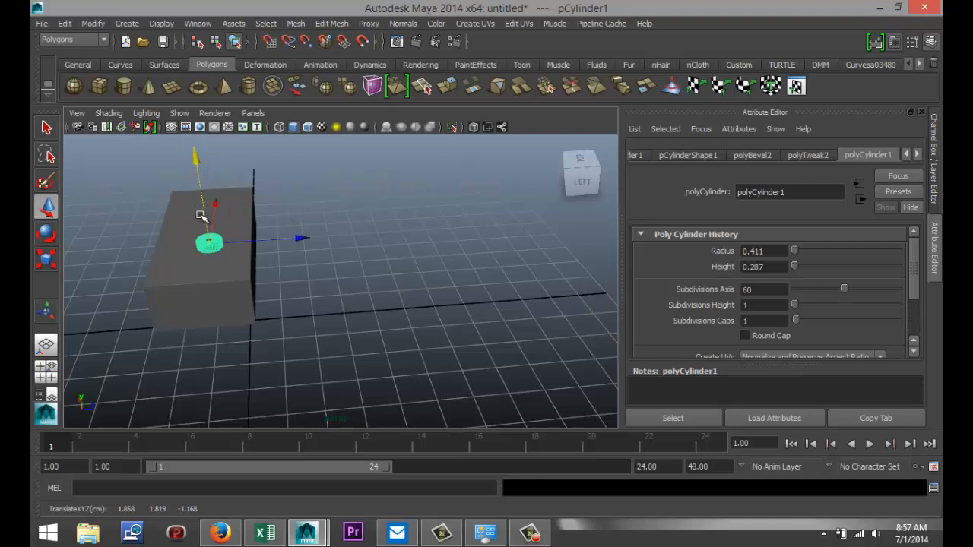
Step: In the top view, scale the cylinder up uniformly to about 1.33
click(50, 377)
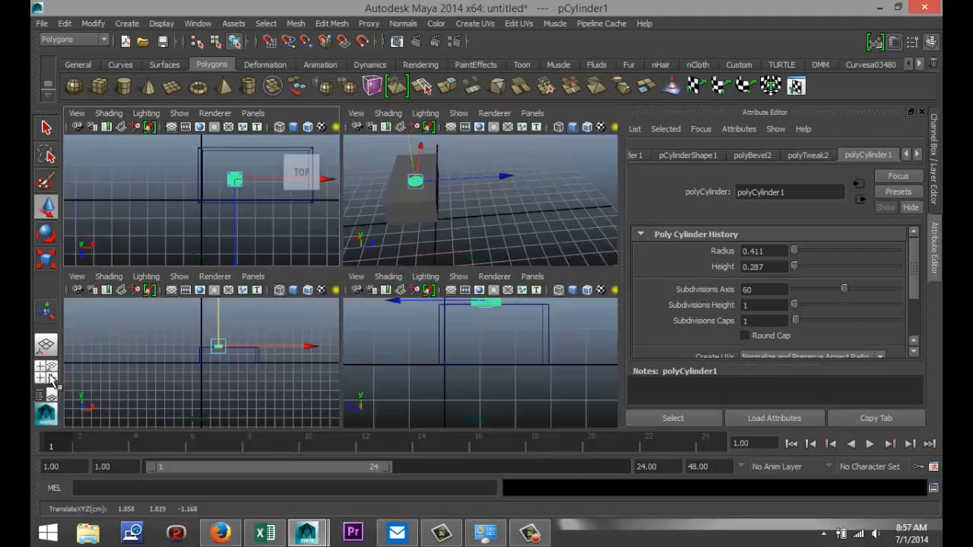
key(space)
scroll(335, 356, up, 2)
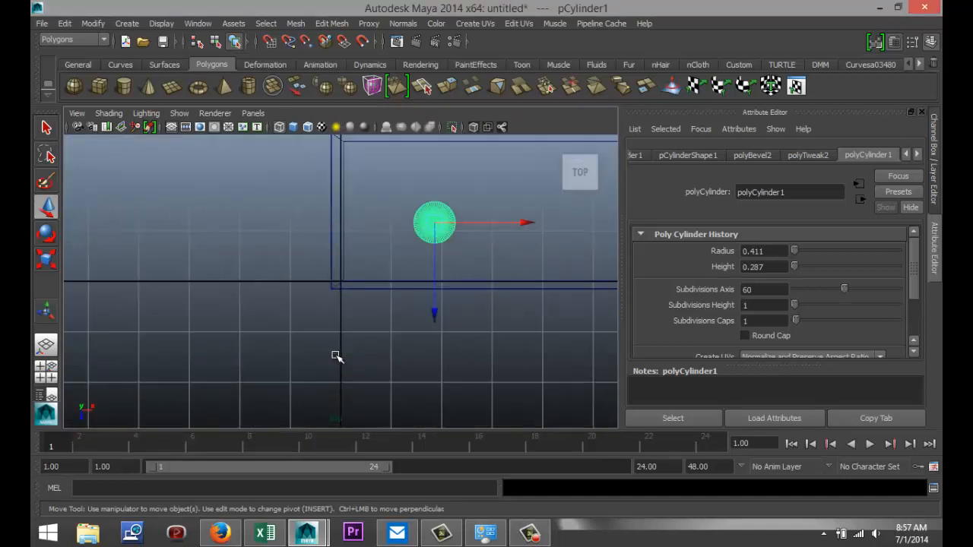
scroll(364, 336, down, 3)
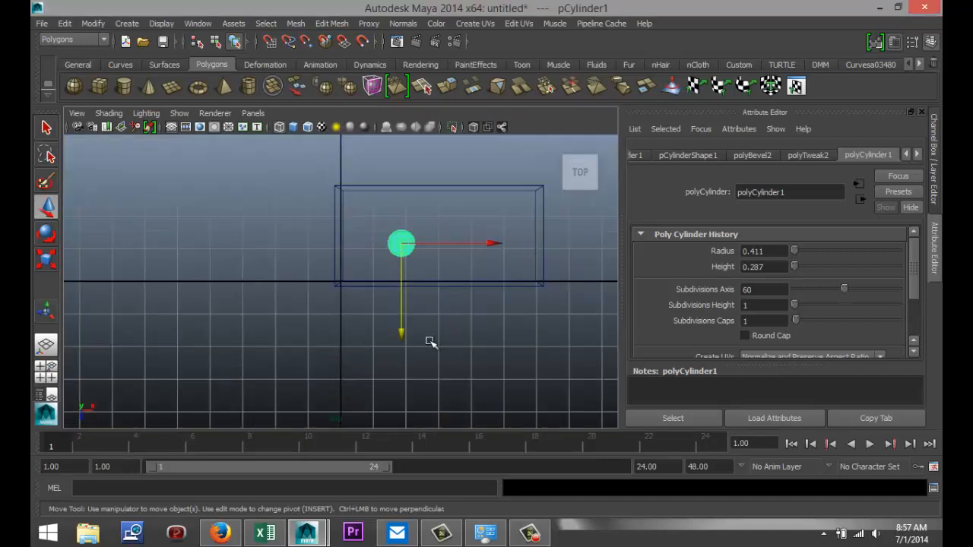
alt+middle_drag(442, 339, 404, 358)
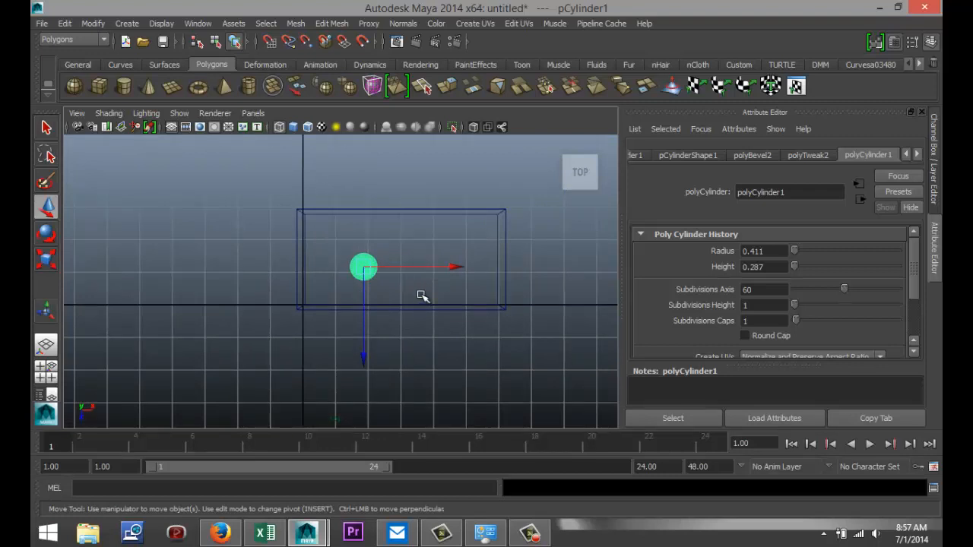
key(r)
drag(365, 267, 368, 270)
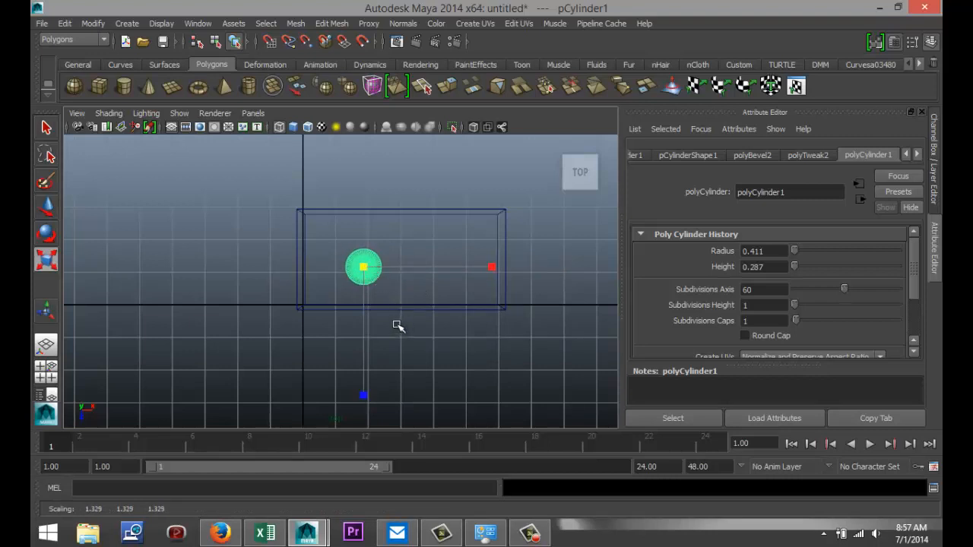
Step: Move the cylinder toward the box's corner near the origin, at about X 1.03 and Z -0.93
key(w)
drag(452, 266, 413, 268)
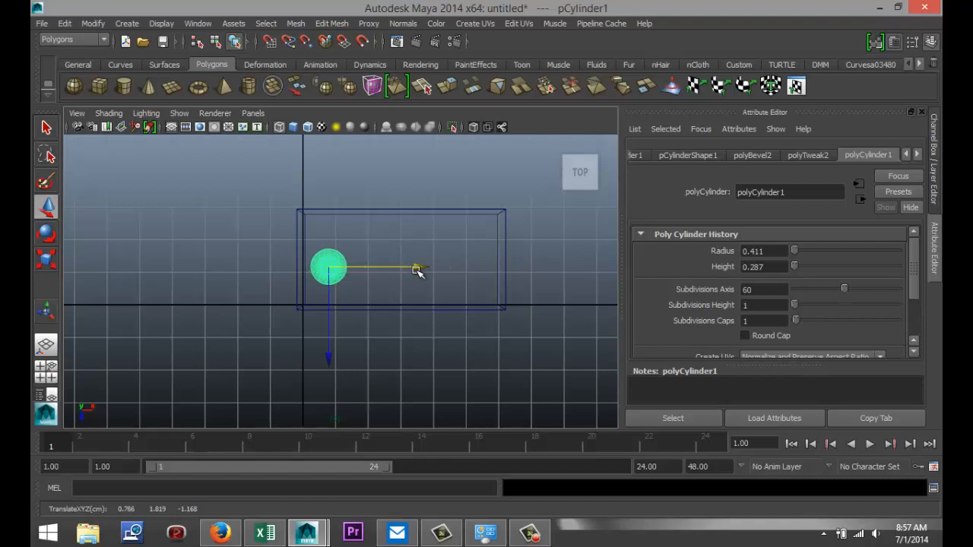
drag(328, 298, 332, 313)
click(407, 283)
drag(407, 283, 414, 282)
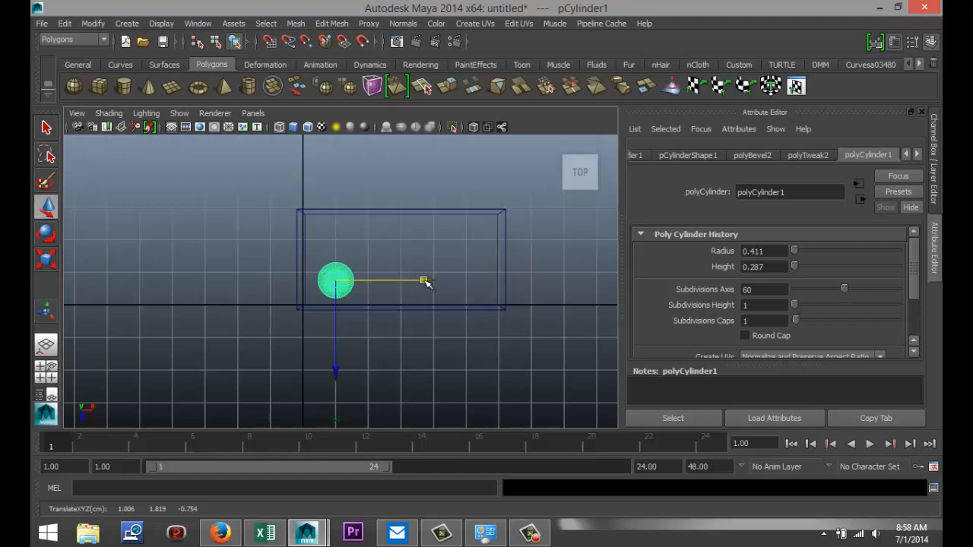
mouse_move(424, 281)
mouse_down()
mouse_move(557, 287)
mouse_move(426, 288)
mouse_up()
mouse_move(339, 337)
mouse_down()
mouse_move(337, 300)
mouse_move(337, 342)
mouse_move(338, 332)
mouse_up()
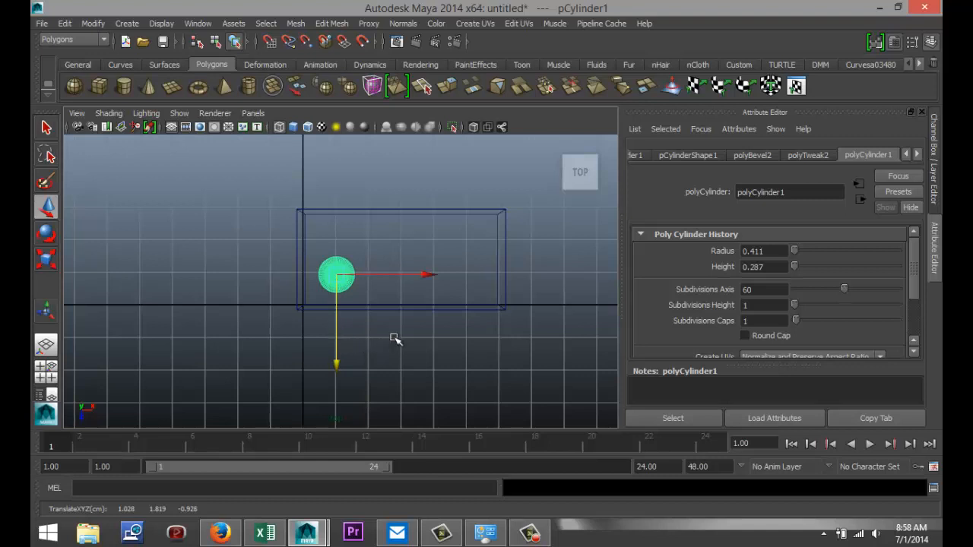
Step: Enlarge the cylinder uniformly to a scale of about 1.40, deselect it and return to the four-view layout
key(r)
click(340, 275)
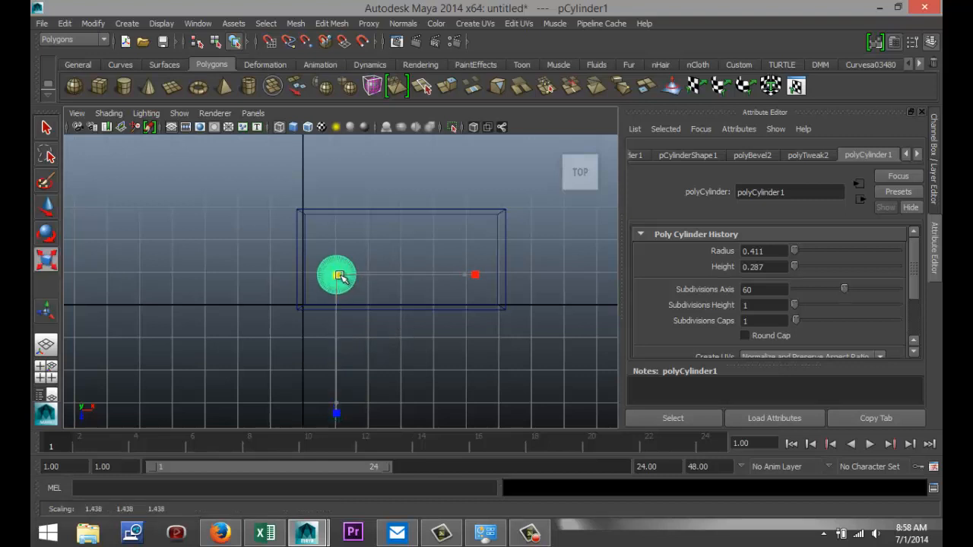
drag(341, 276, 333, 278)
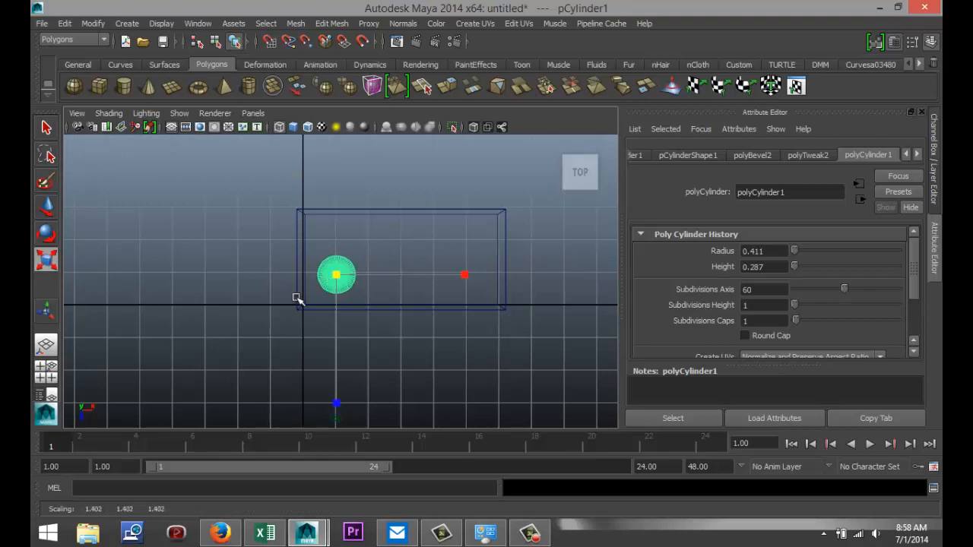
click(223, 361)
click(46, 370)
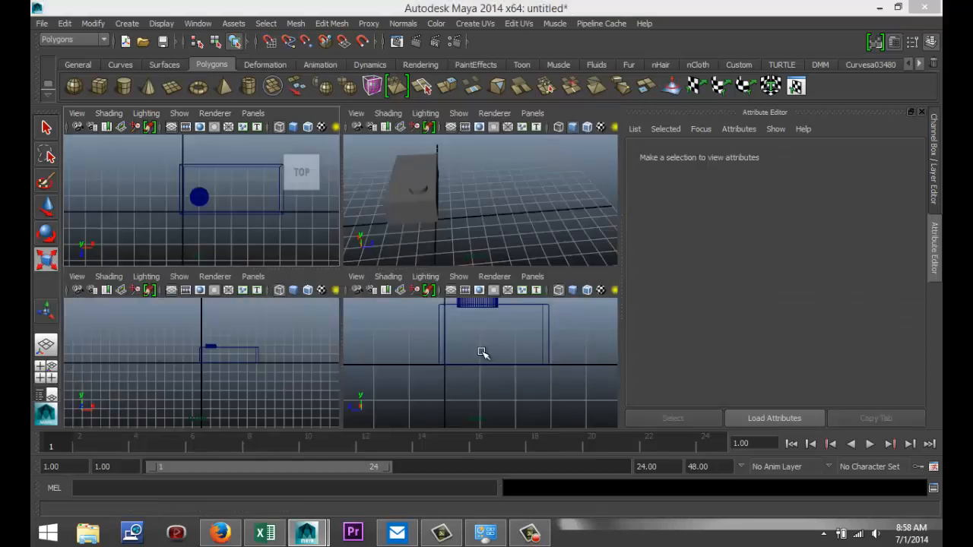
Step: Working in the right side view, move the cylinder along Z toward the box's edge, to about Z -0.66
key(space)
scroll(461, 343, down, 5)
scroll(458, 341, up, 3)
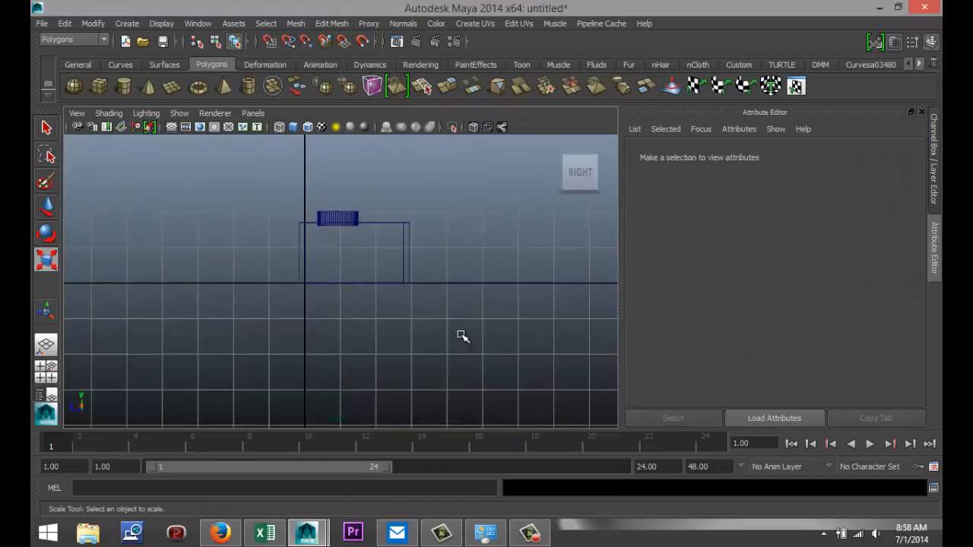
scroll(502, 350, up, 3)
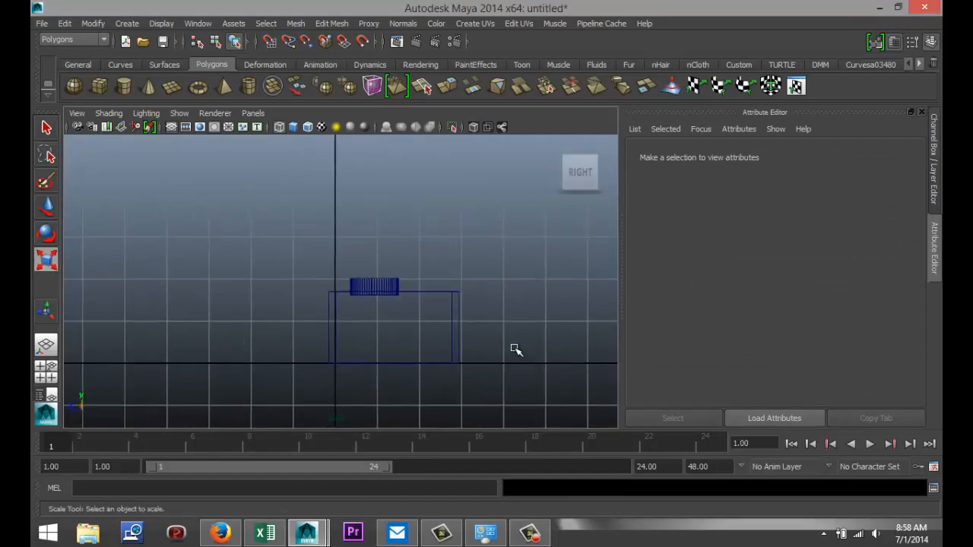
click(384, 285)
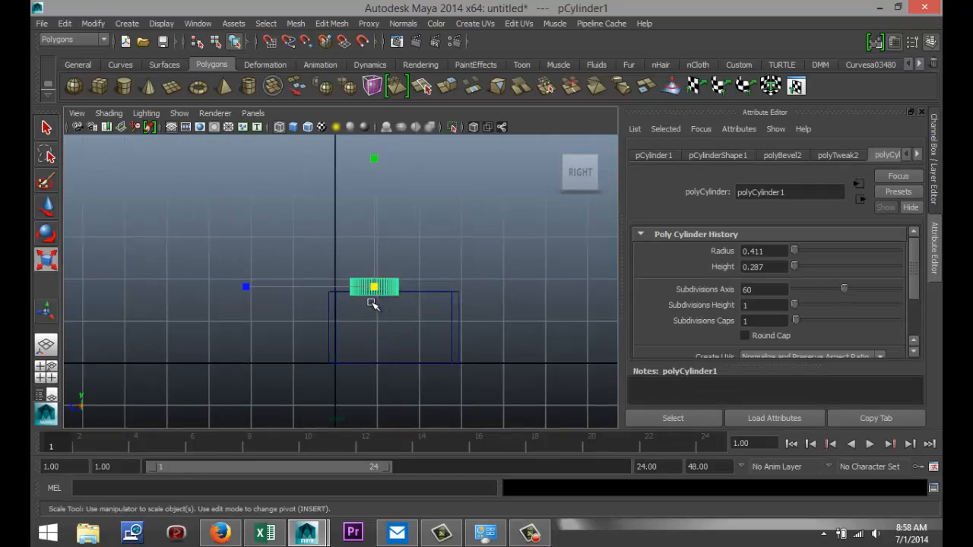
key(w)
drag(296, 286, 290, 289)
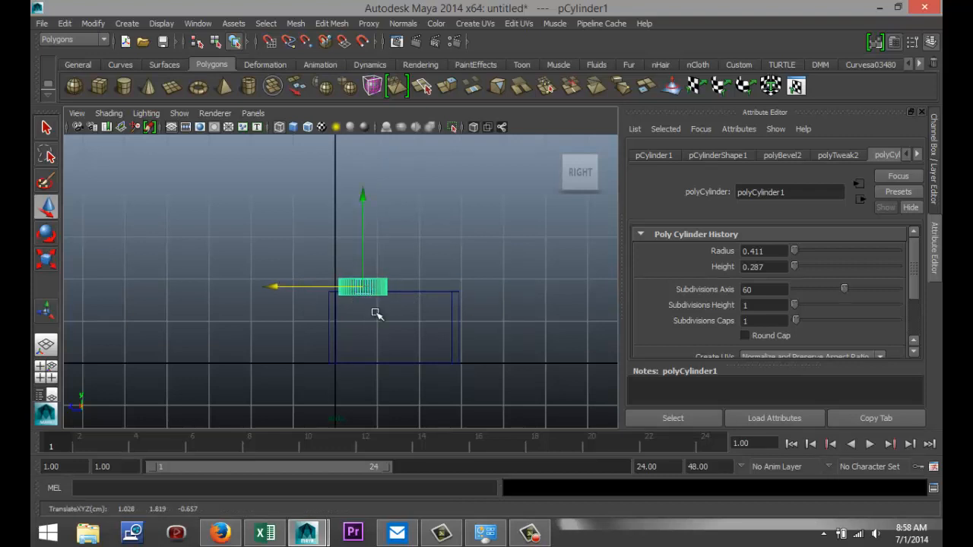
Step: Try a duplicate of the cylinder placed at about Z -2.08, and delete it
key(ctrl+d)
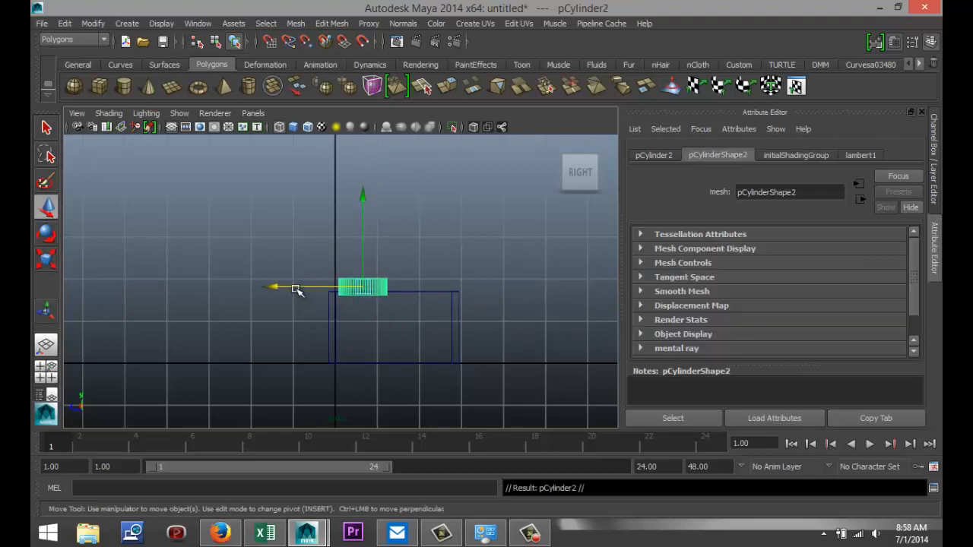
drag(291, 286, 351, 287)
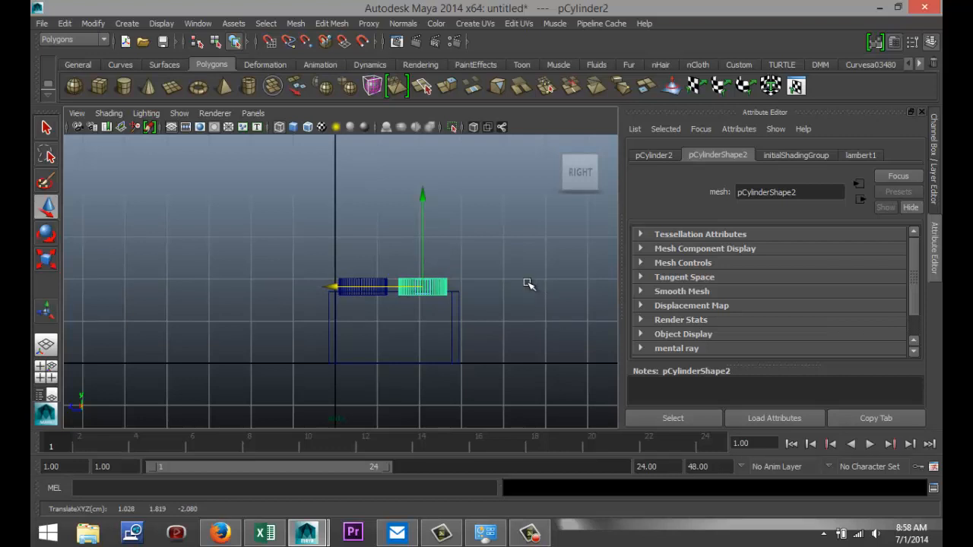
key(Delete)
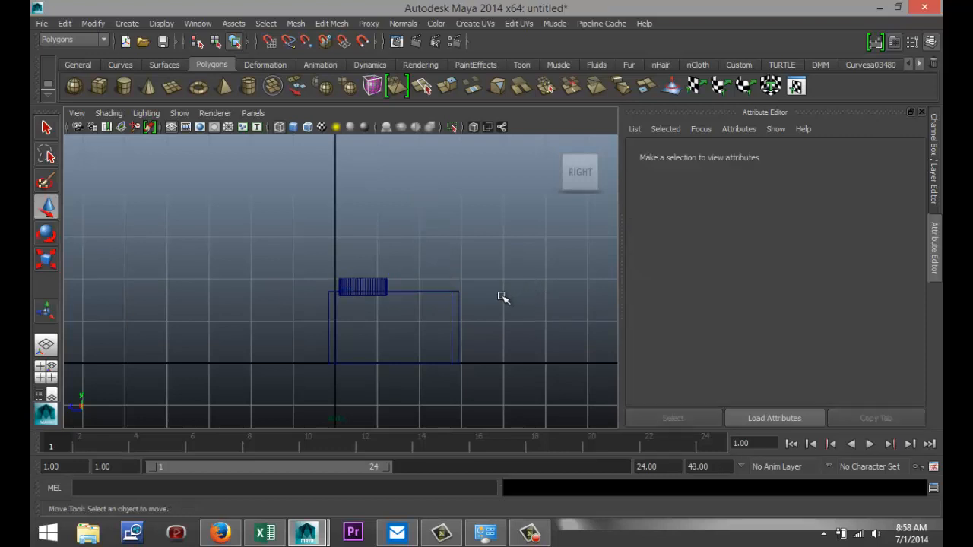
Step: Scale the remaining cylinder uniformly to about 1.23
click(372, 282)
key(r)
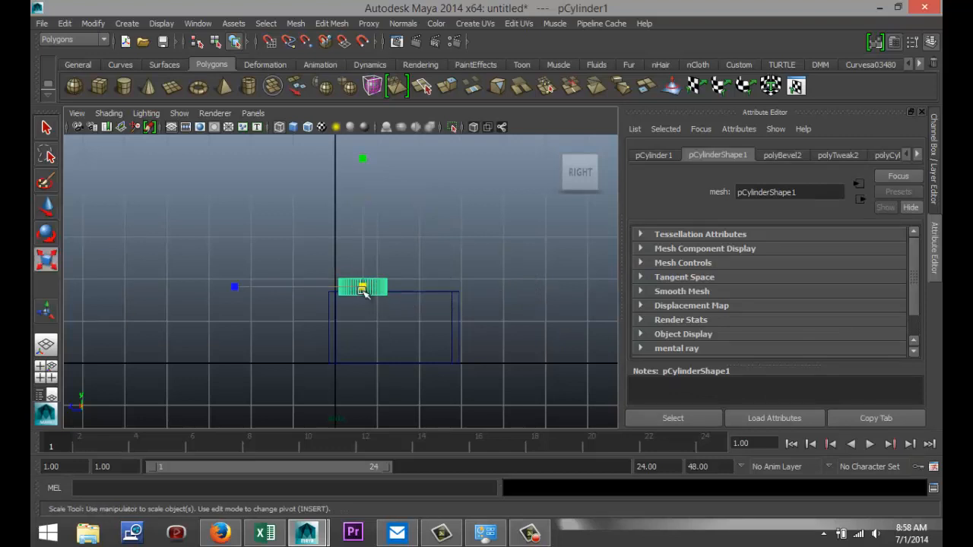
drag(364, 286, 362, 290)
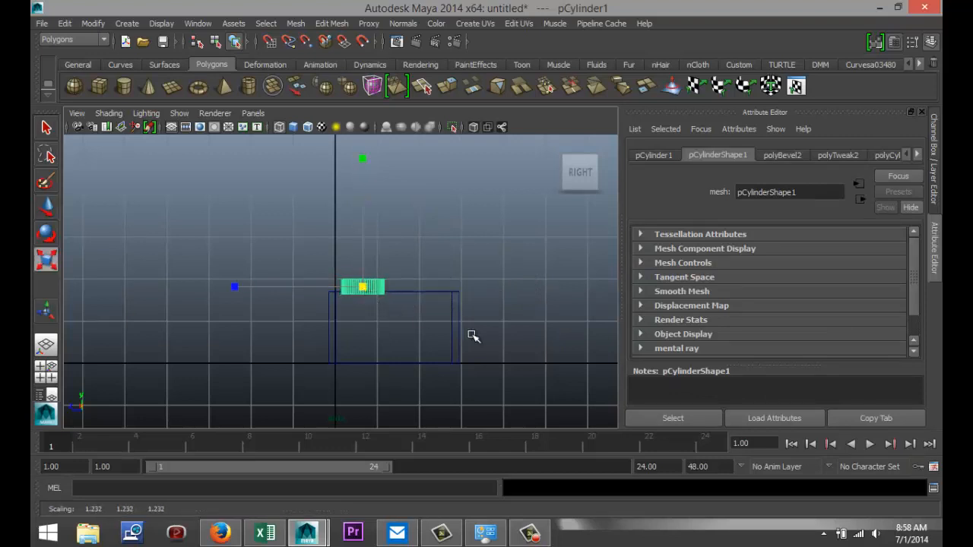
Step: Duplicate the resized cylinder and move the copy along Z to about -2.11 on the box's upper face
key(ctrl+d)
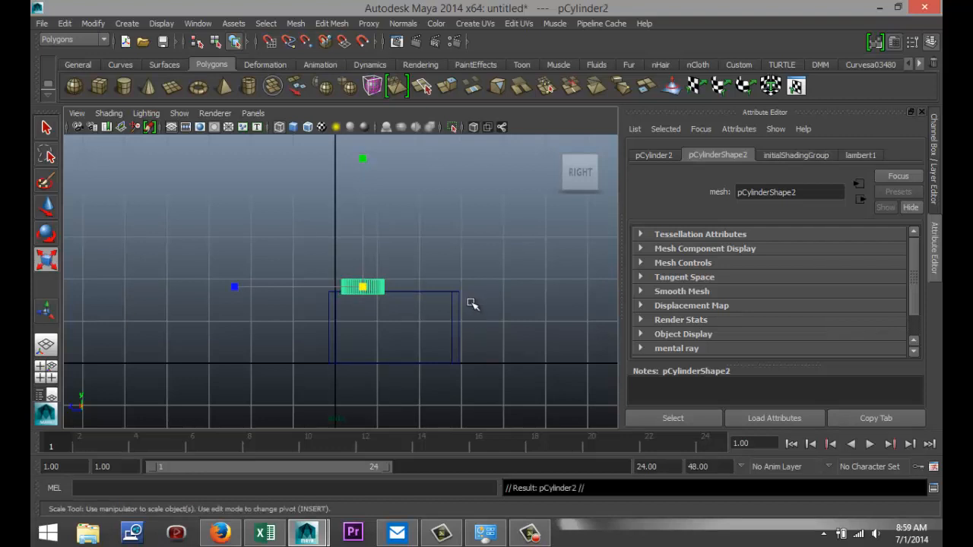
key(w)
drag(272, 288, 334, 291)
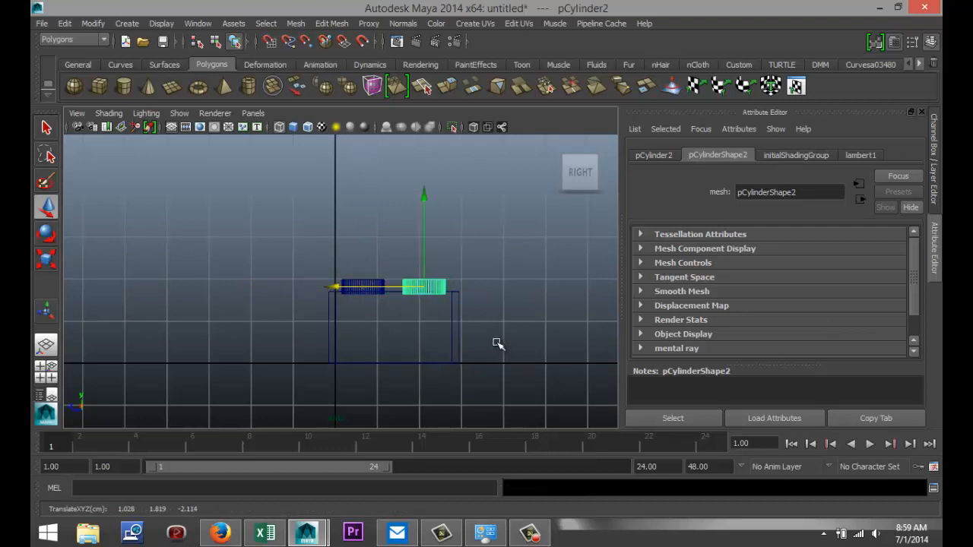
Step: Select both cylinders, duplicate them in the top view to about X 3.04, and repeat with Duplicate with Transform for a third pair
click(59, 379)
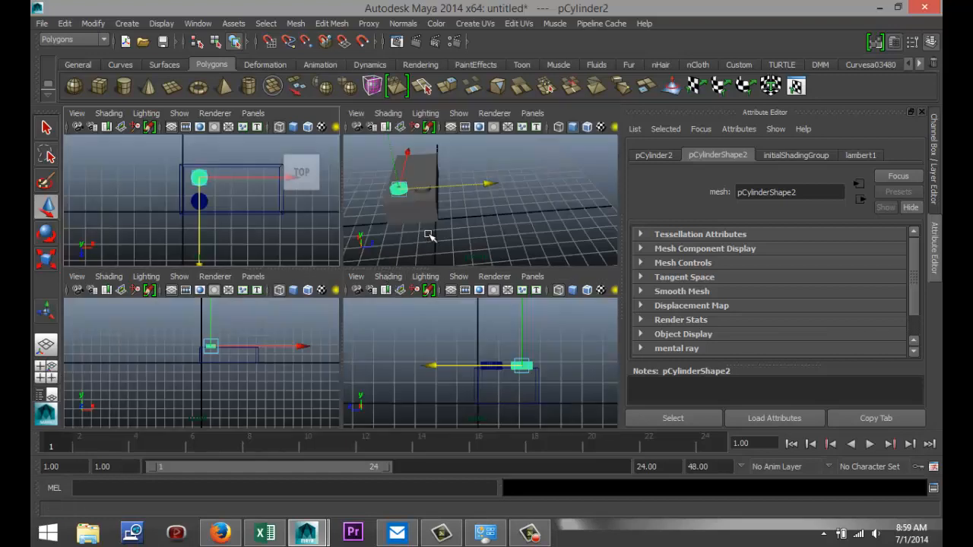
key(space)
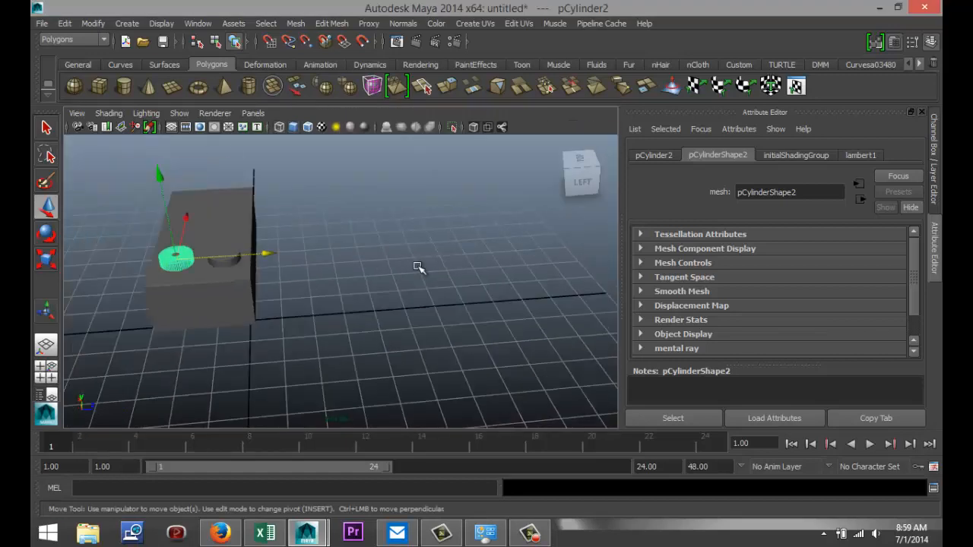
alt+drag(417, 266, 240, 272)
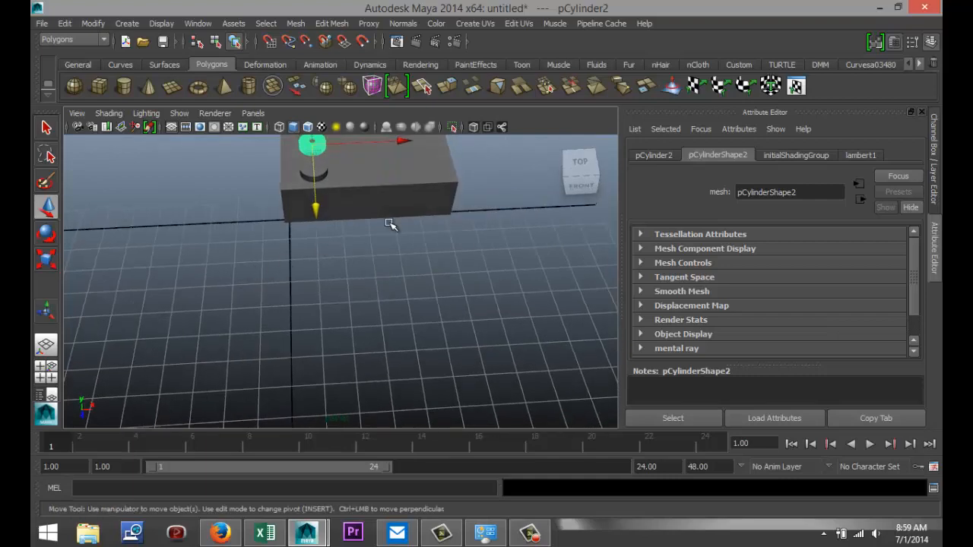
shift+click(323, 171)
scroll(409, 254, down, 2)
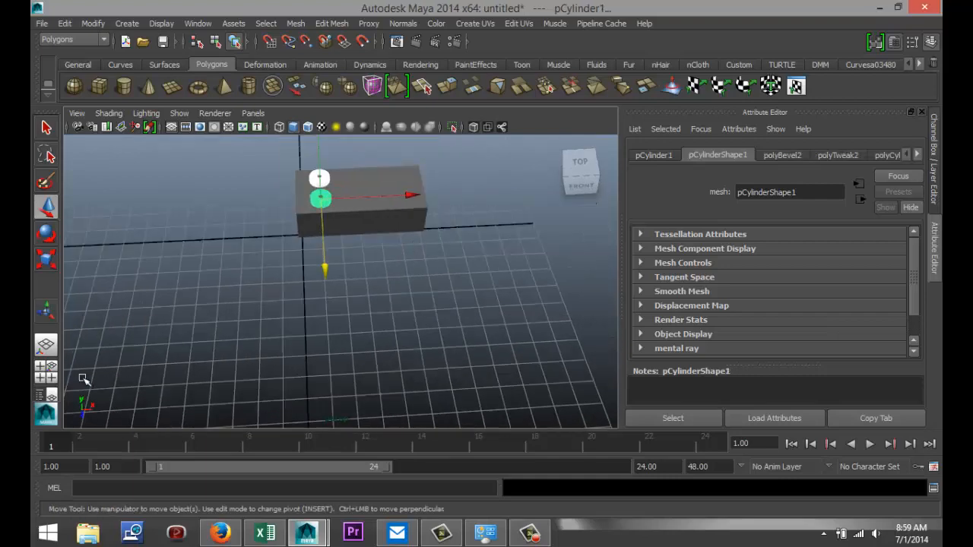
click(46, 372)
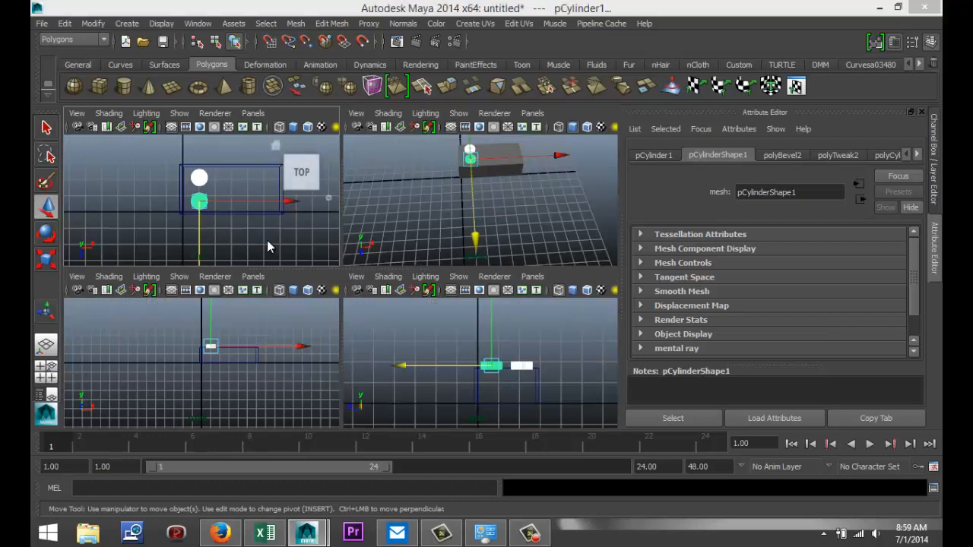
key(space)
key(ctrl+d)
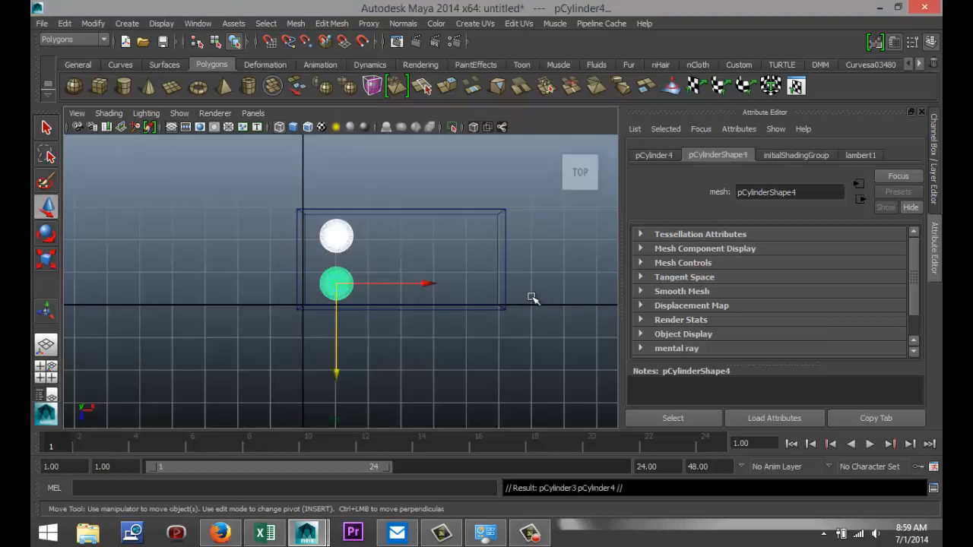
drag(426, 284, 493, 298)
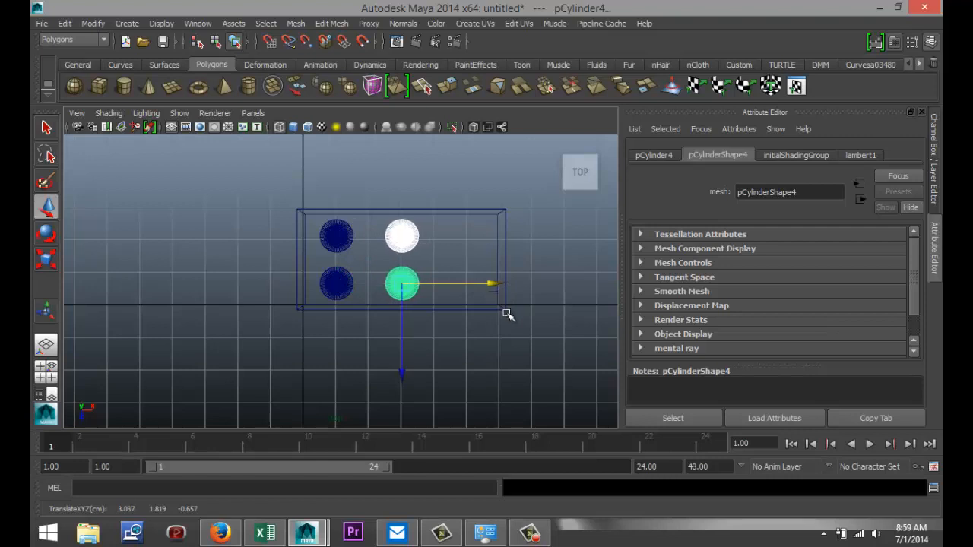
key(shift+d)
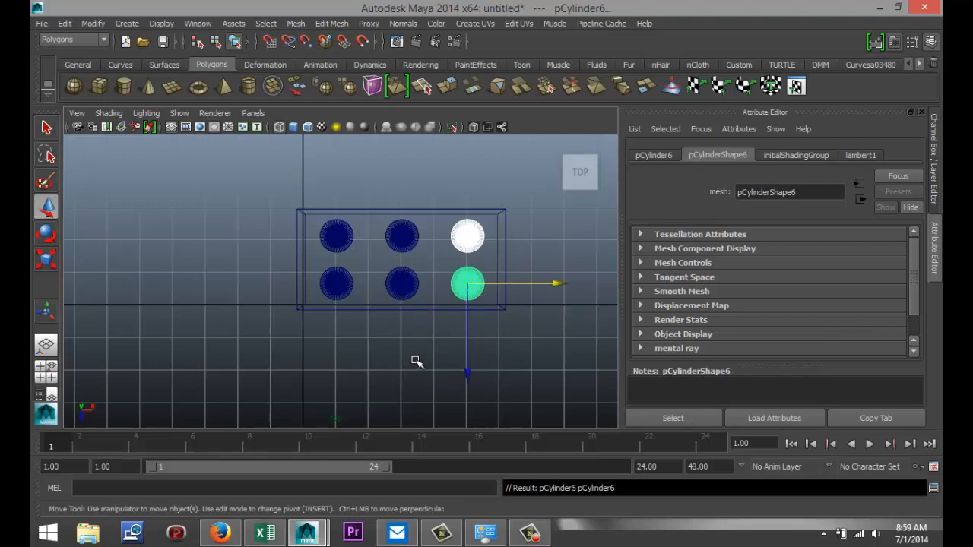
Step: Undo the third cylinder pair and the second pair's move along X
click(435, 344)
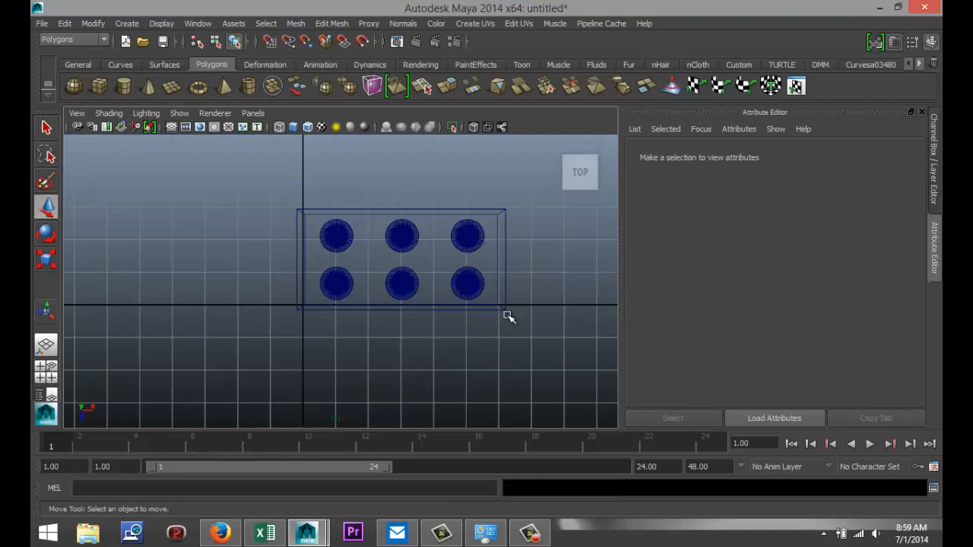
key(ctrl+z)
key(ctrl+z)
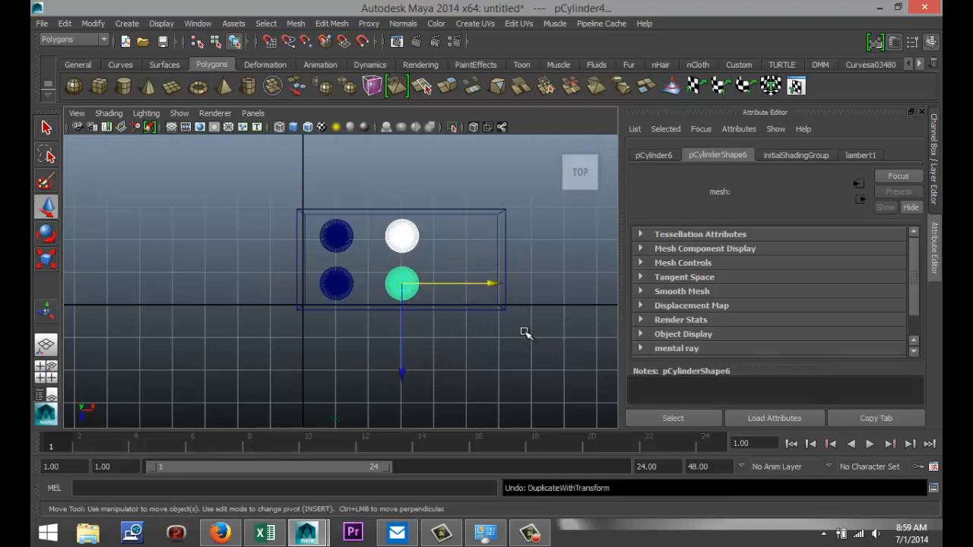
key(ctrl+z)
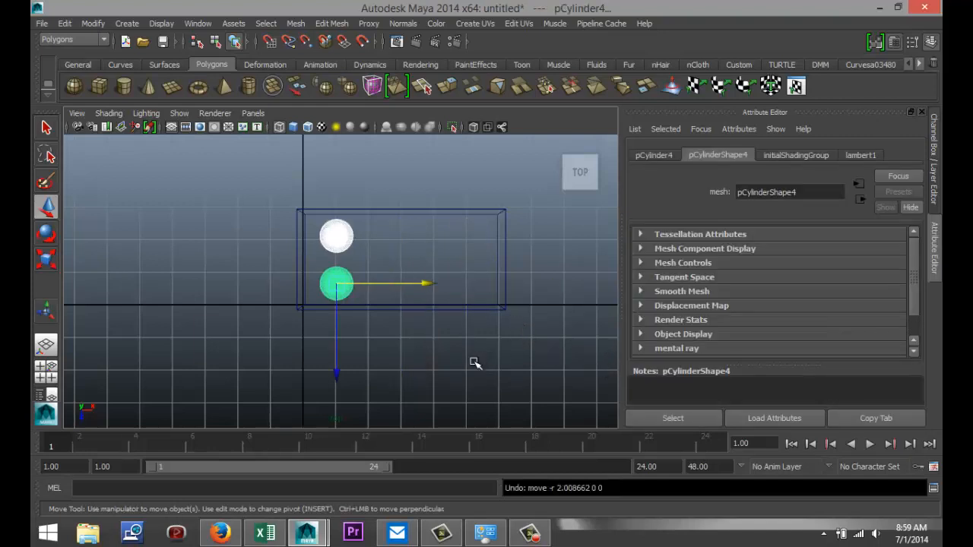
Step: Delete the overlapping cylinders nearest the X axis, keeping the cylinder farther back on the box
click(474, 363)
click(336, 242)
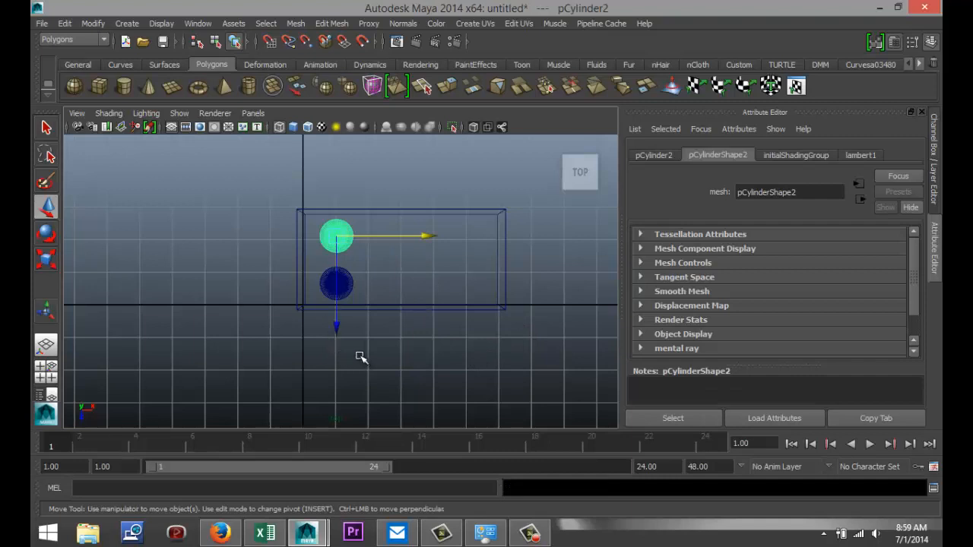
click(325, 349)
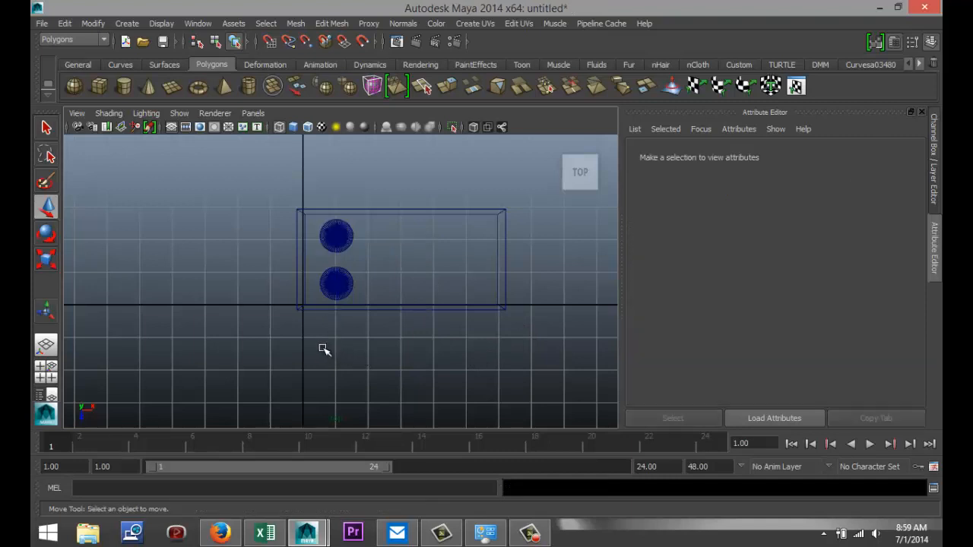
click(338, 294)
click(275, 338)
click(334, 290)
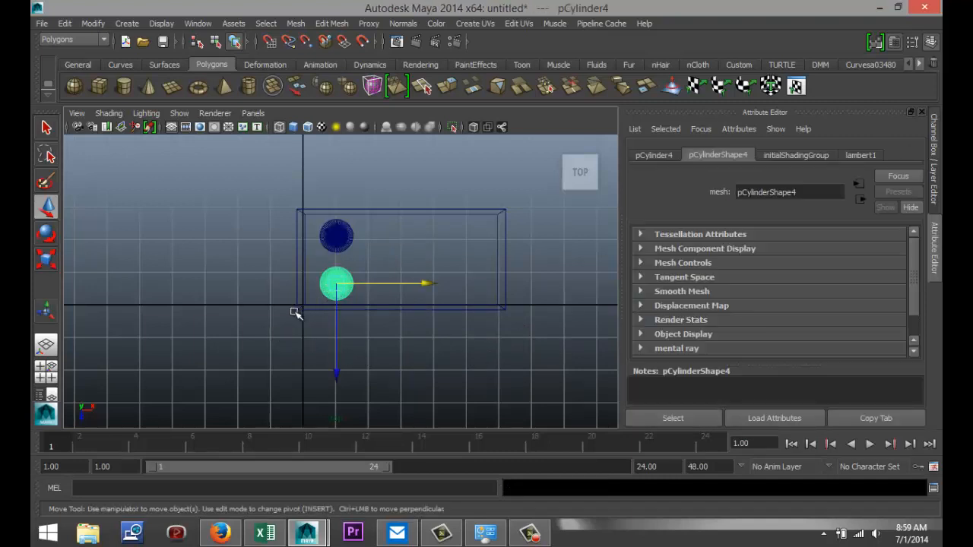
key(Delete)
Step: In the perspective view, create Bevel-type text reading LEGO in the Adobe Devanagari font
click(46, 371)
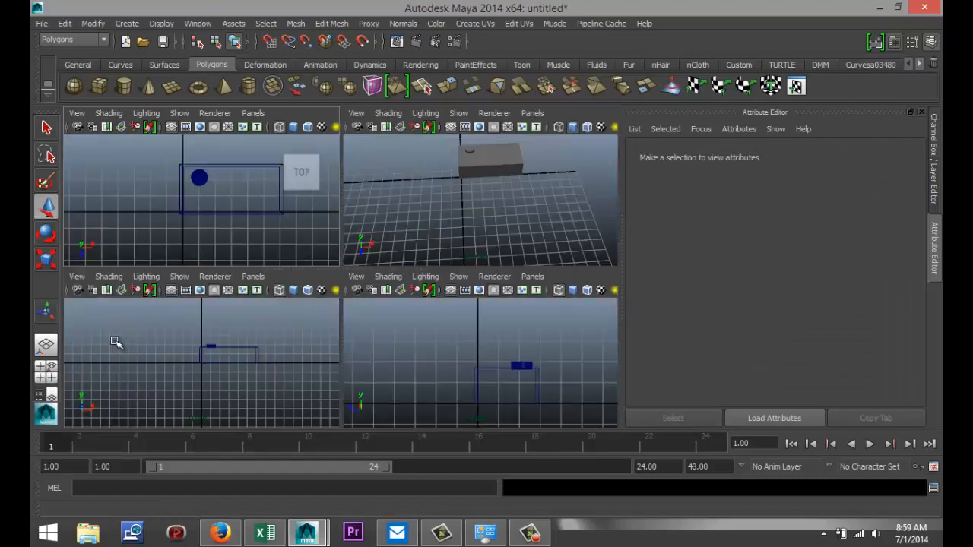
key(space)
alt+drag(339, 269, 317, 298)
scroll(316, 298, up, 5)
alt+middle_drag(207, 265, 465, 340)
alt+drag(465, 339, 473, 341)
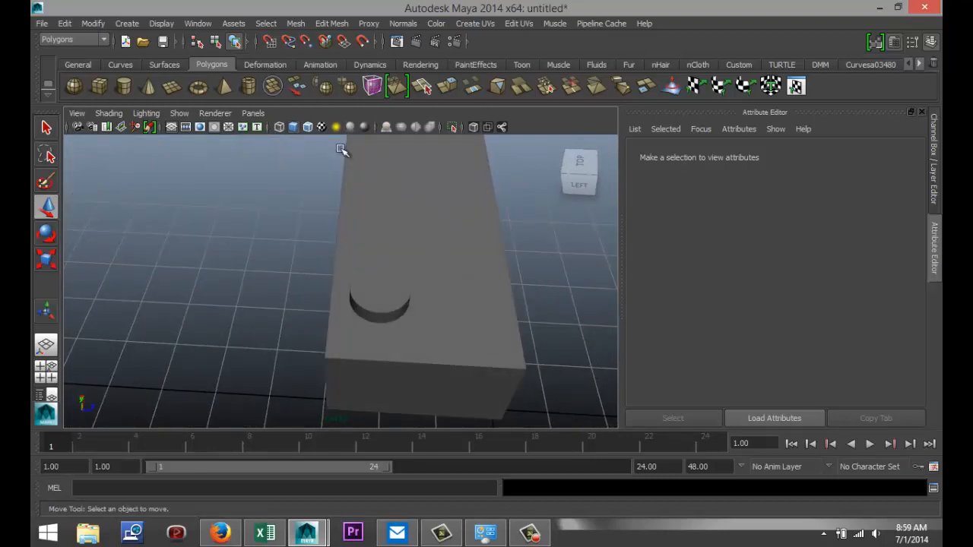
click(126, 24)
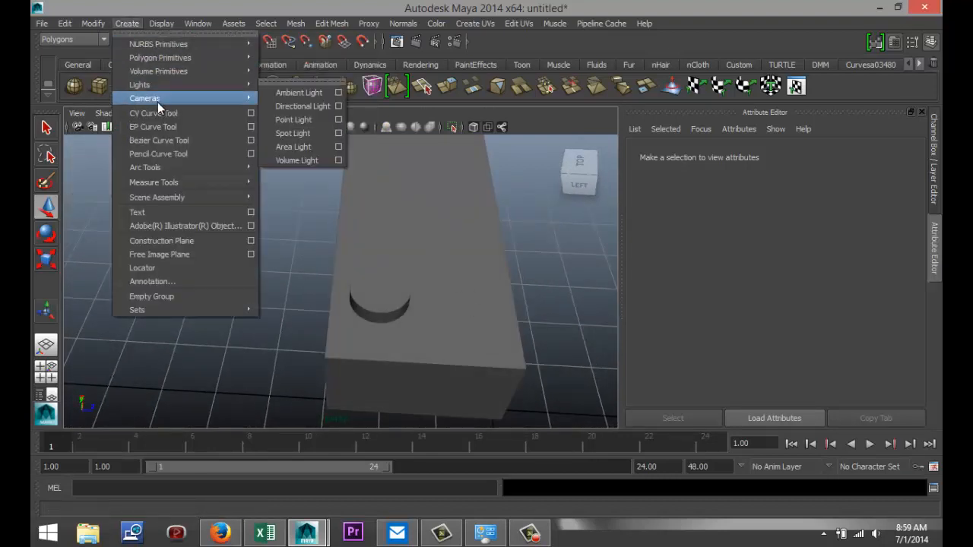
click(252, 213)
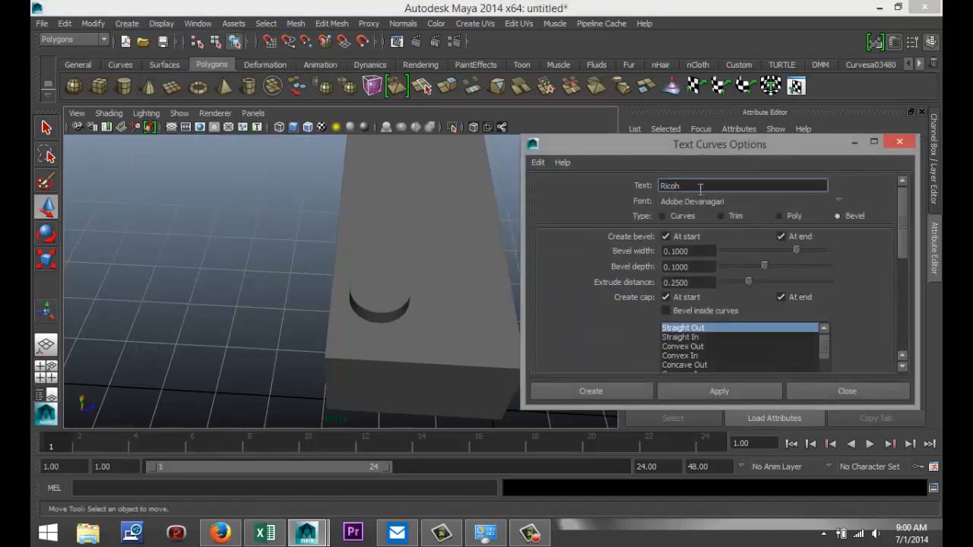
drag(650, 187, 572, 186)
click(608, 391)
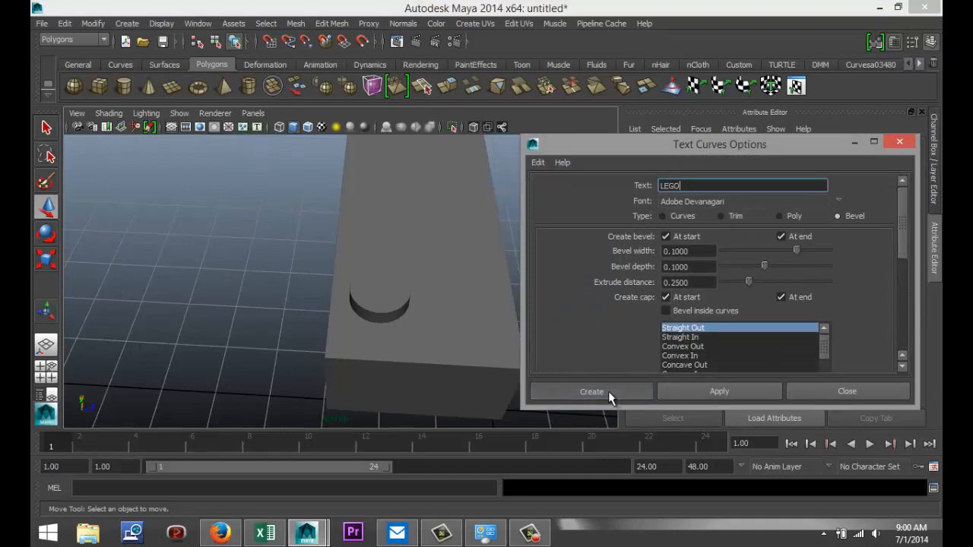
Step: Select the LEGO text mesh, scale it uniformly down to about 0.064 and make it ready to move
scroll(548, 320, down, 6)
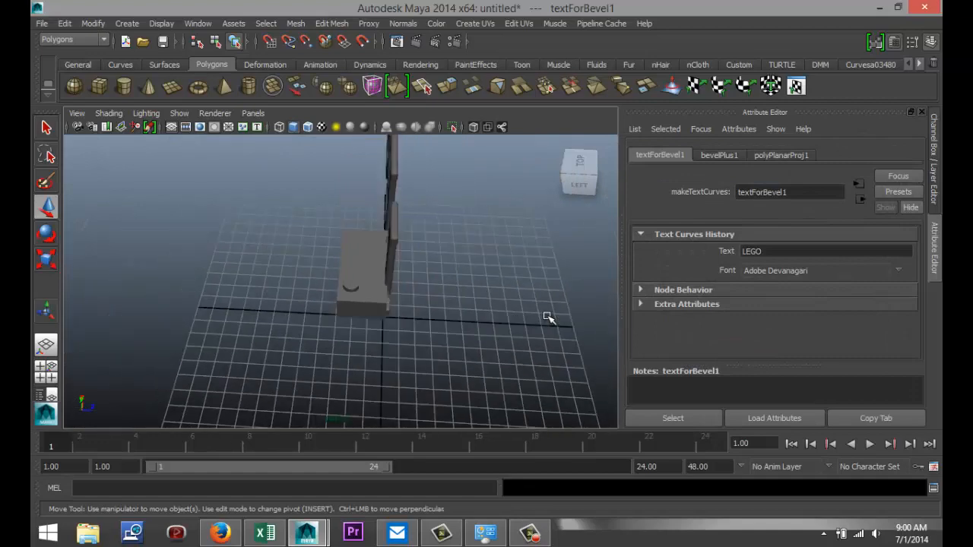
alt+drag(536, 316, 448, 282)
click(494, 222)
scroll(472, 293, down, 4)
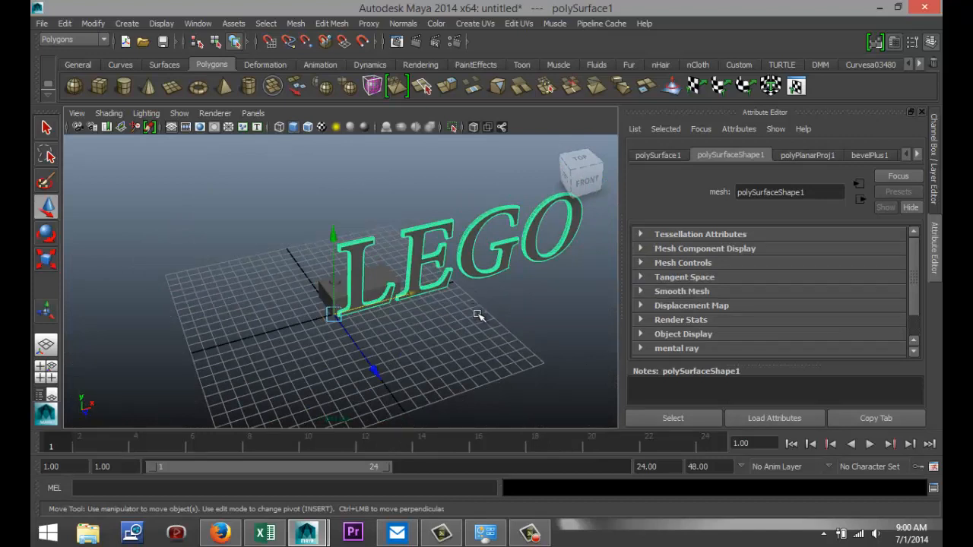
key(r)
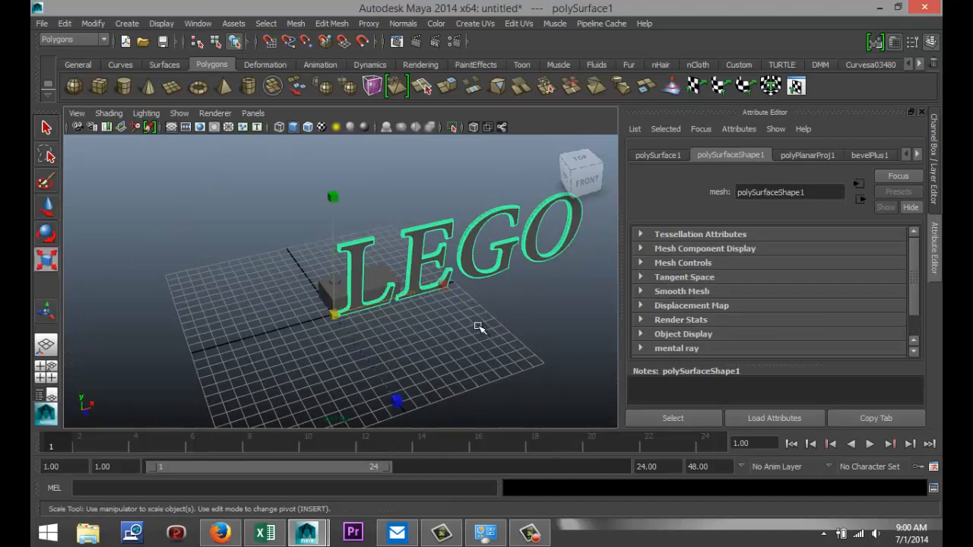
drag(312, 314, 80, 312)
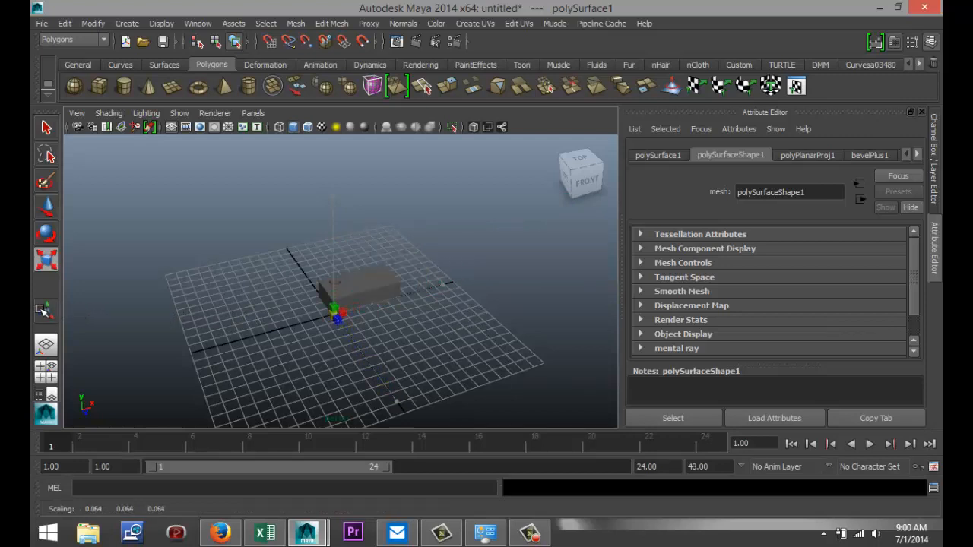
key(w)
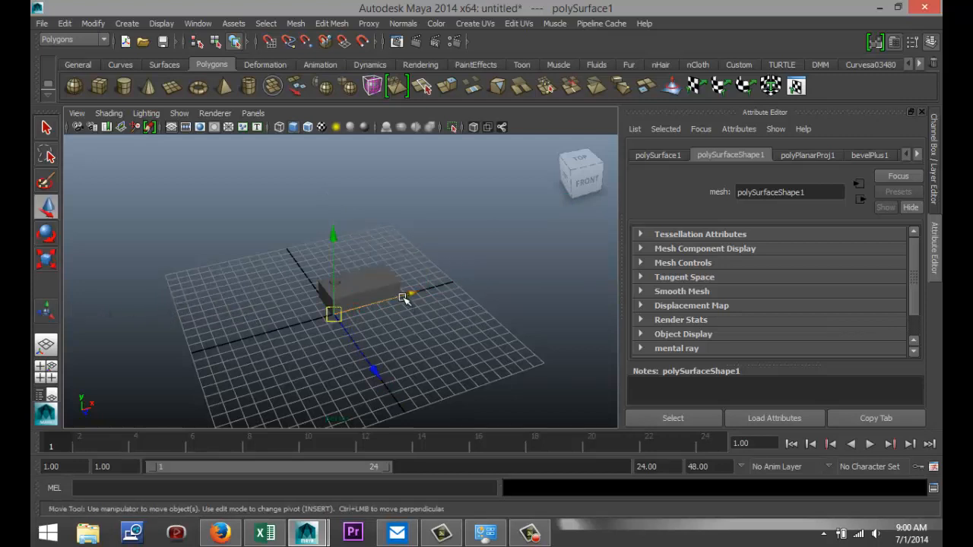
Step: Move the LEGO text along X to about -5.6 and set its X rotation to -90 degrees
drag(403, 298, 350, 304)
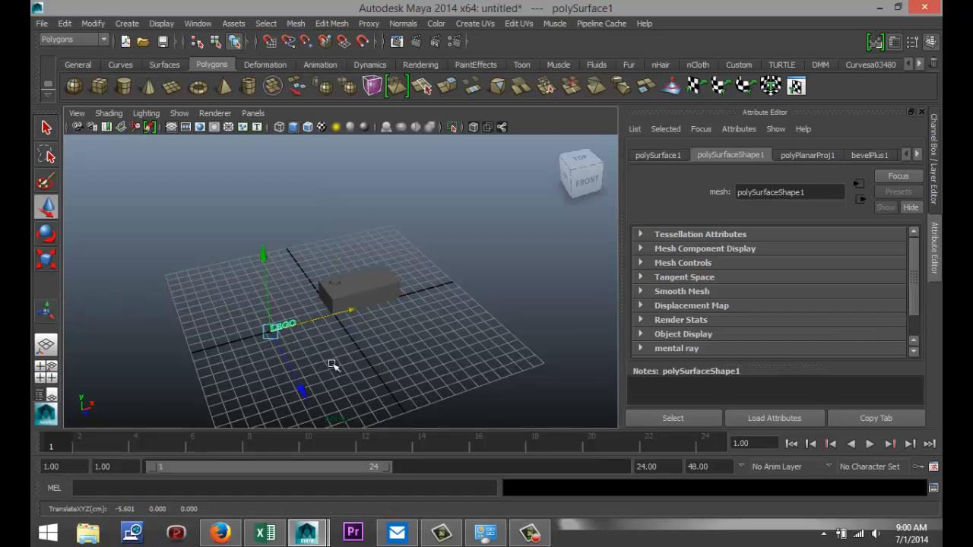
key(e)
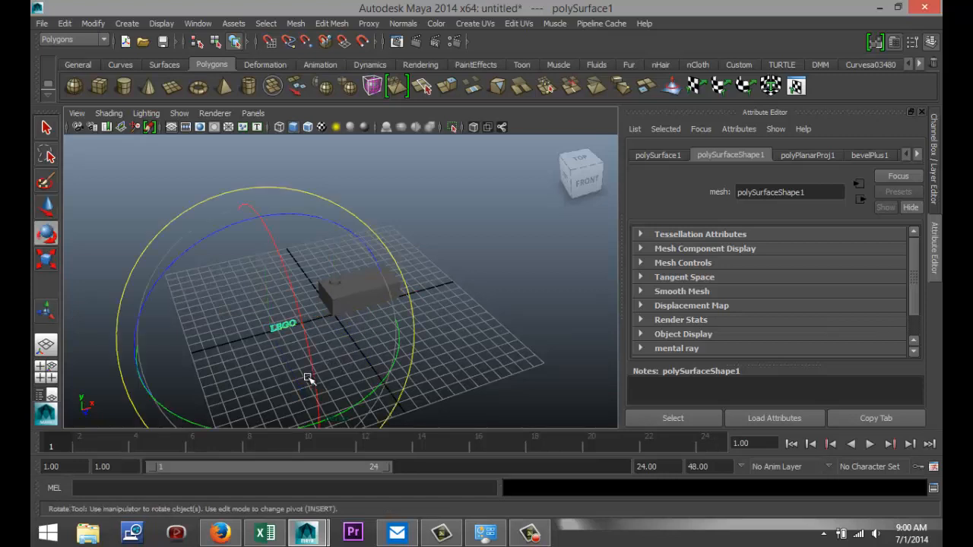
drag(312, 370, 398, 240)
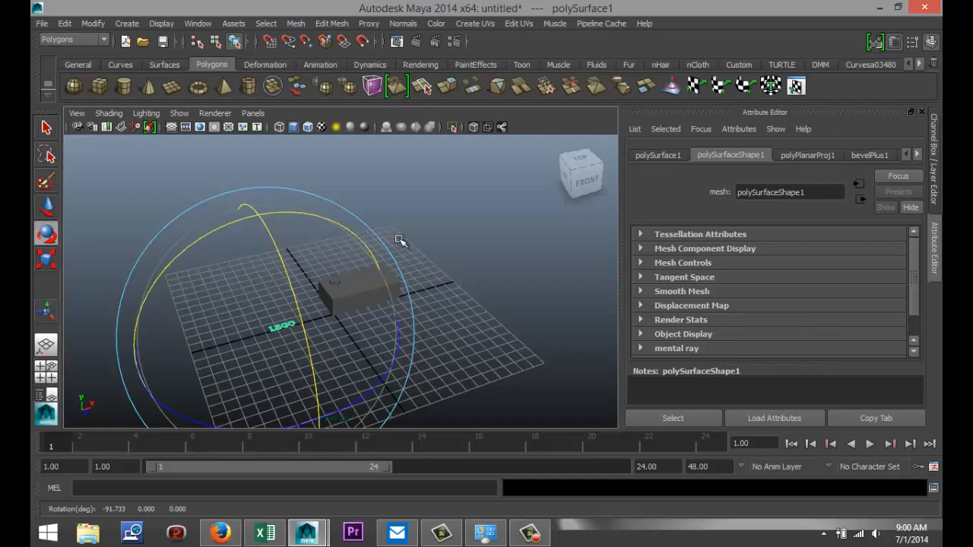
click(669, 156)
drag(774, 267, 654, 254)
text(-90)
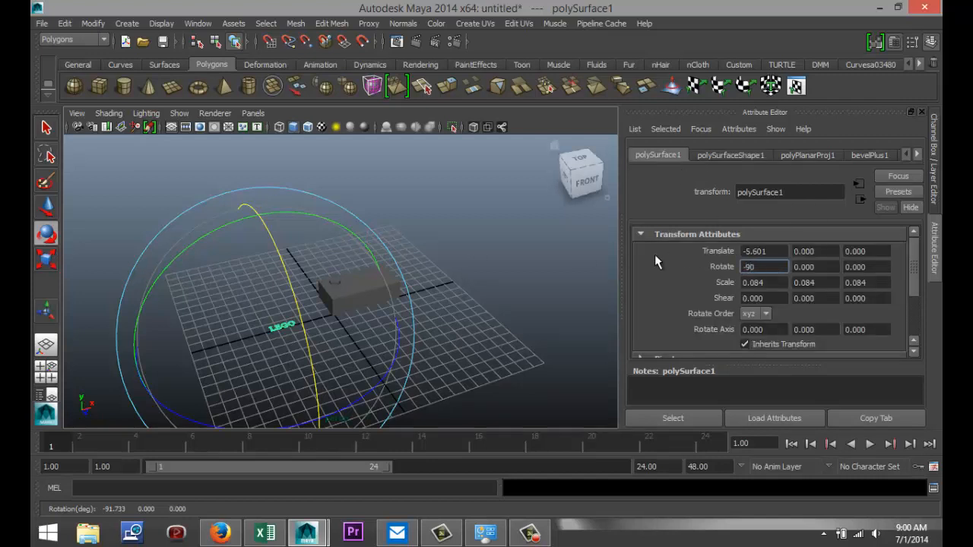
key(Return)
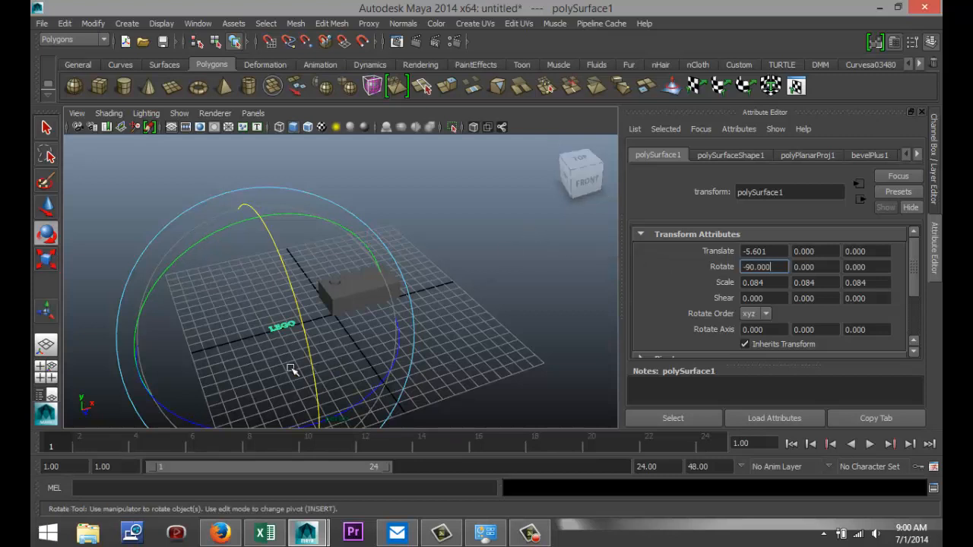
Step: Turn the LEGO text about its vertical direction by setting its Y rotation to -90 degrees
drag(368, 400, 186, 380)
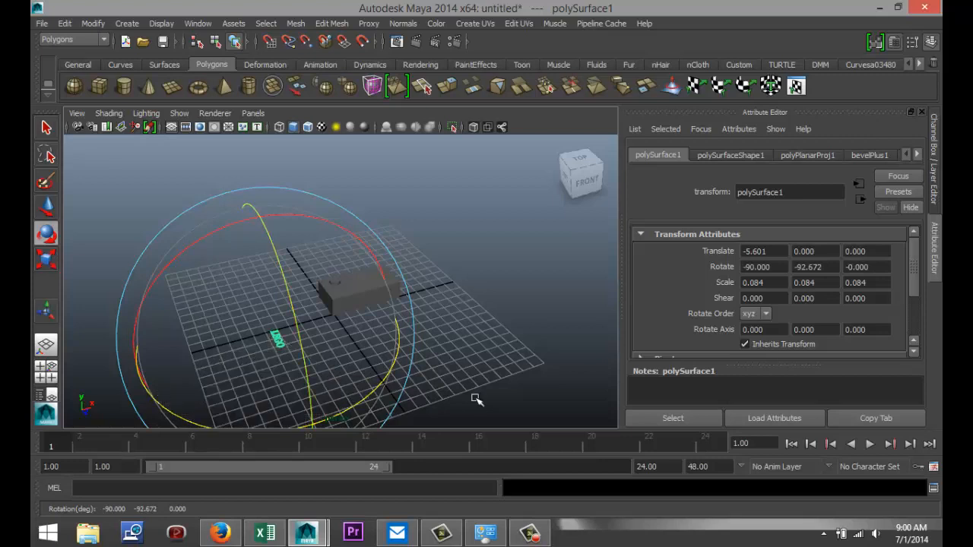
double_click(830, 266)
text(-90)
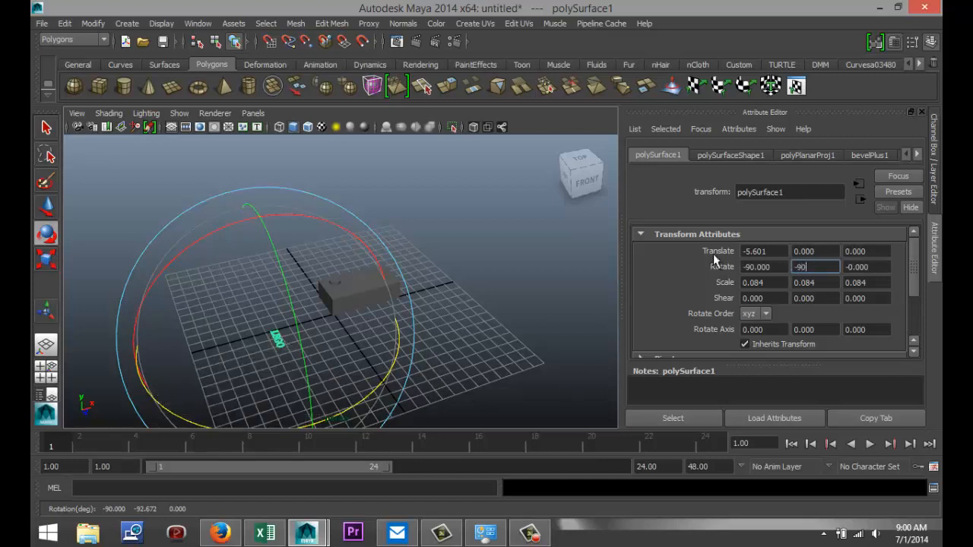
key(Return)
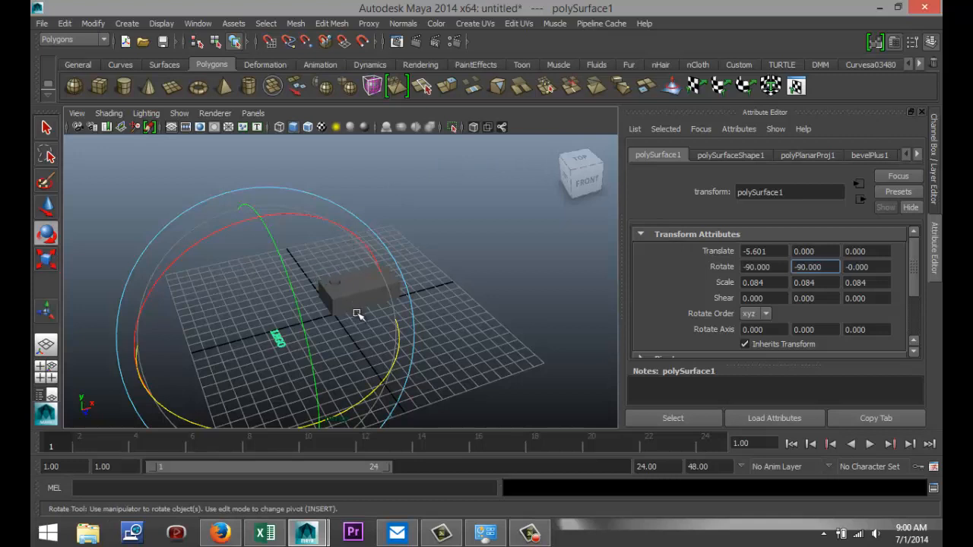
Step: Move the LEGO text above the box to about X 0.198, Y 4.018, Z -1.195
click(431, 361)
click(280, 340)
key(w)
drag(265, 297, 370, 271)
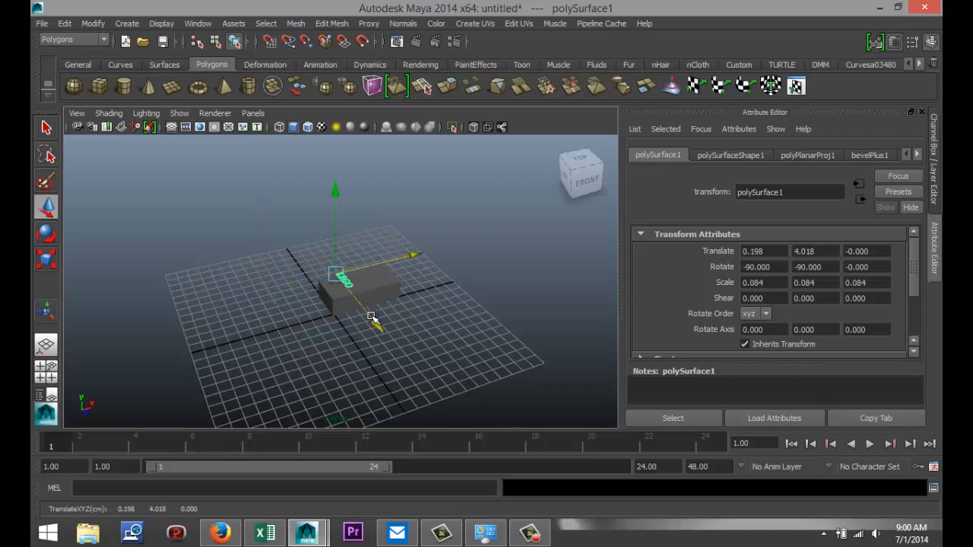
drag(369, 319, 370, 314)
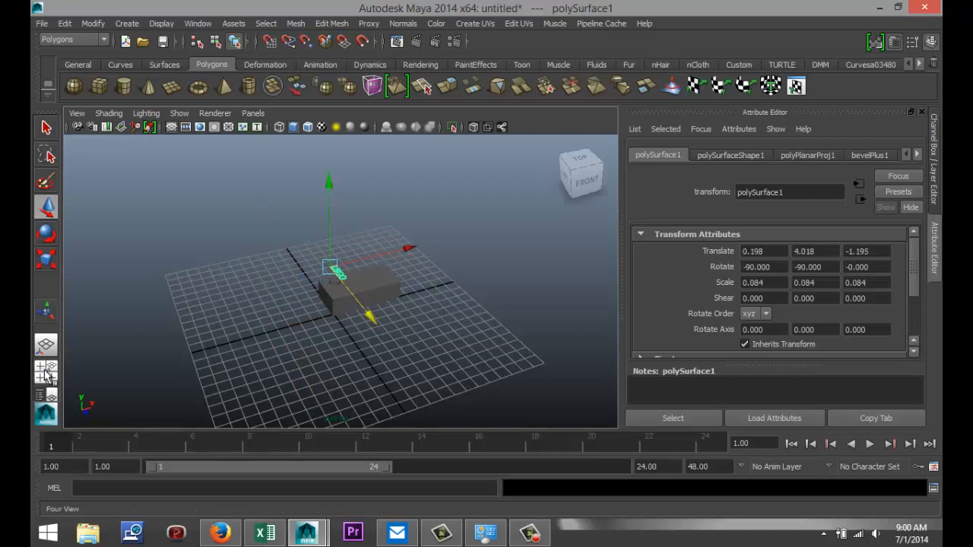
Step: In the top view, scale the LEGO text uniformly to about 0.025 and move it over the stud, about X 0.919, Z -2.461
click(48, 376)
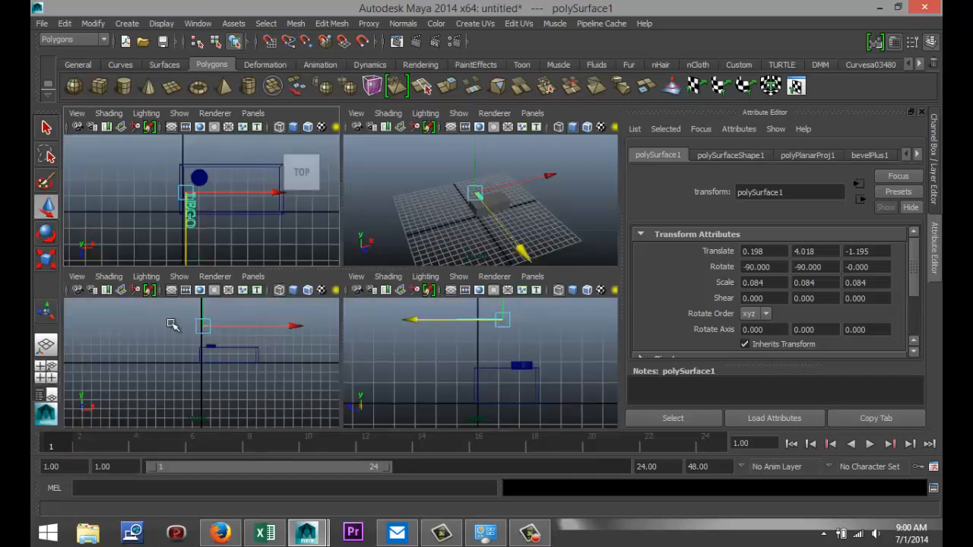
key(space)
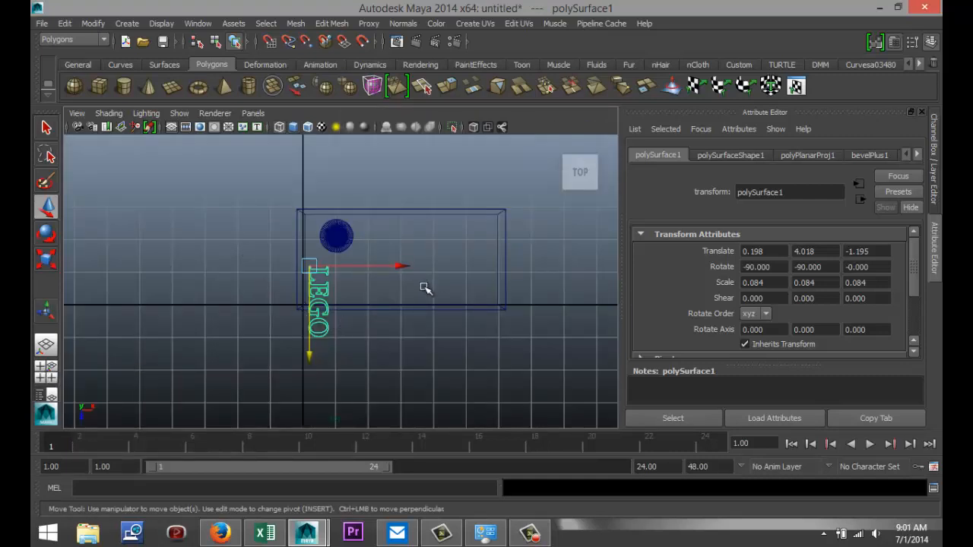
key(r)
drag(310, 266, 256, 260)
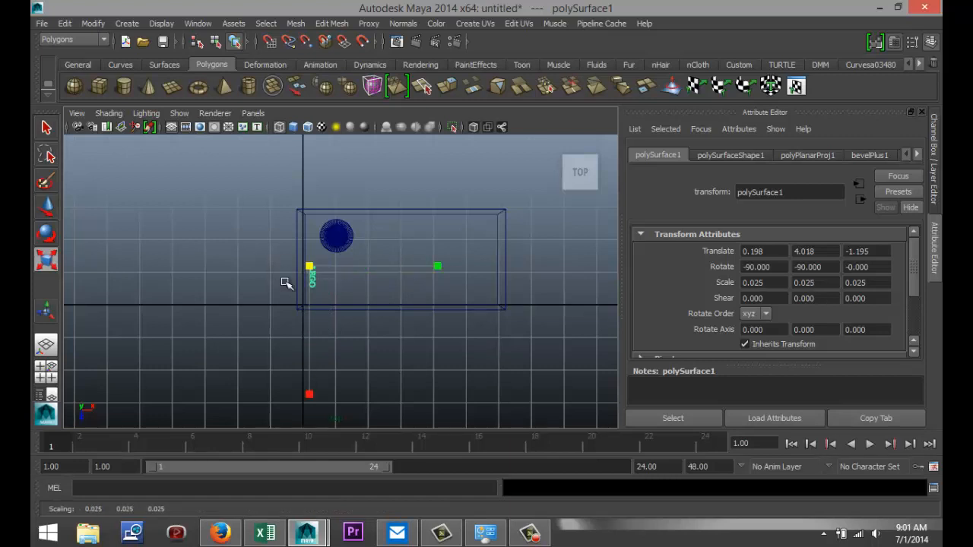
key(w)
drag(393, 268, 418, 266)
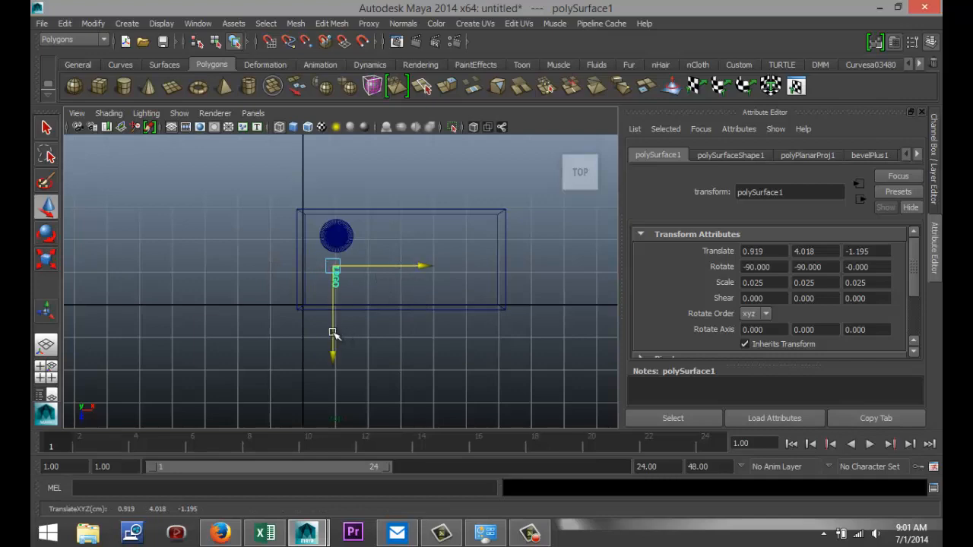
drag(332, 332, 337, 293)
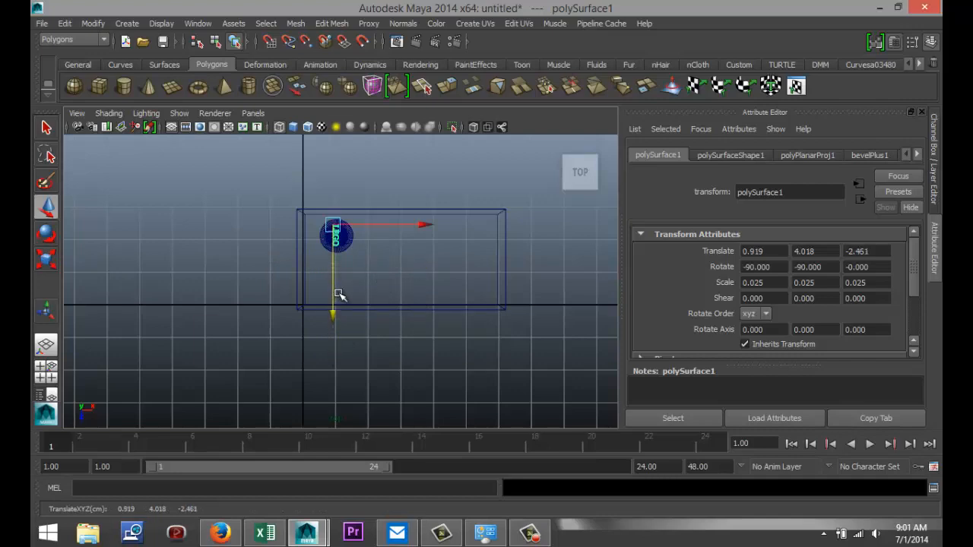
Step: Centre the LEGO text on the round stud in the top view, at about X 0.948, Z -2.435
key(f)
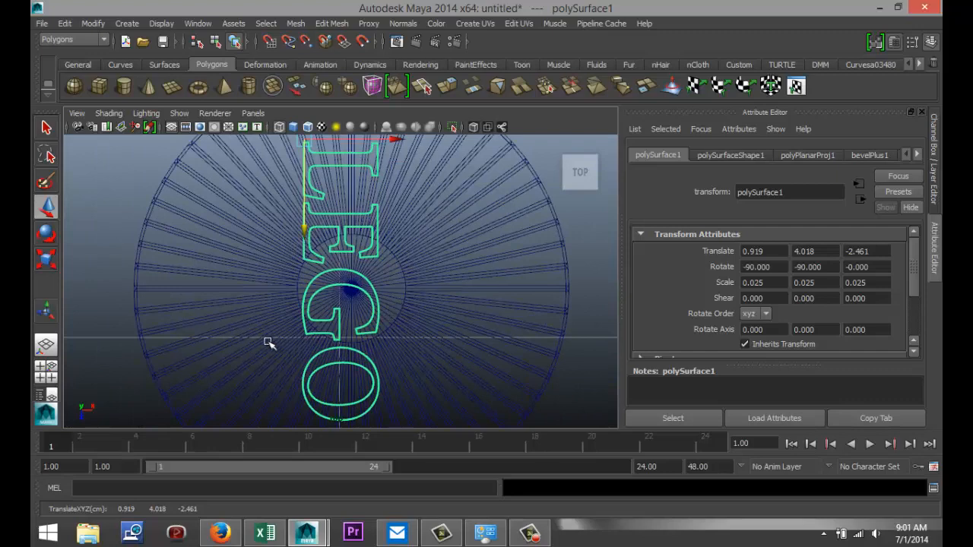
scroll(263, 342, down, 5)
scroll(259, 340, up, 5)
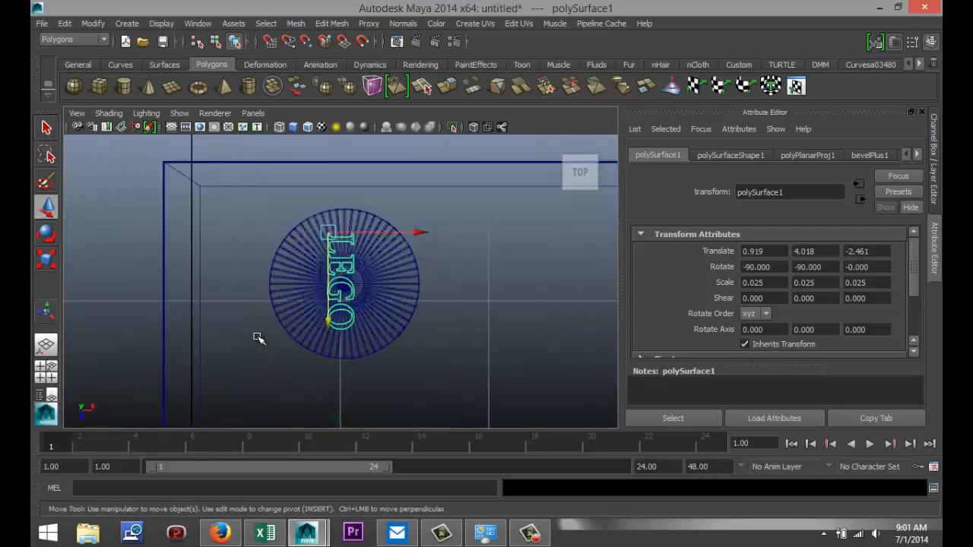
scroll(258, 336, up, 1)
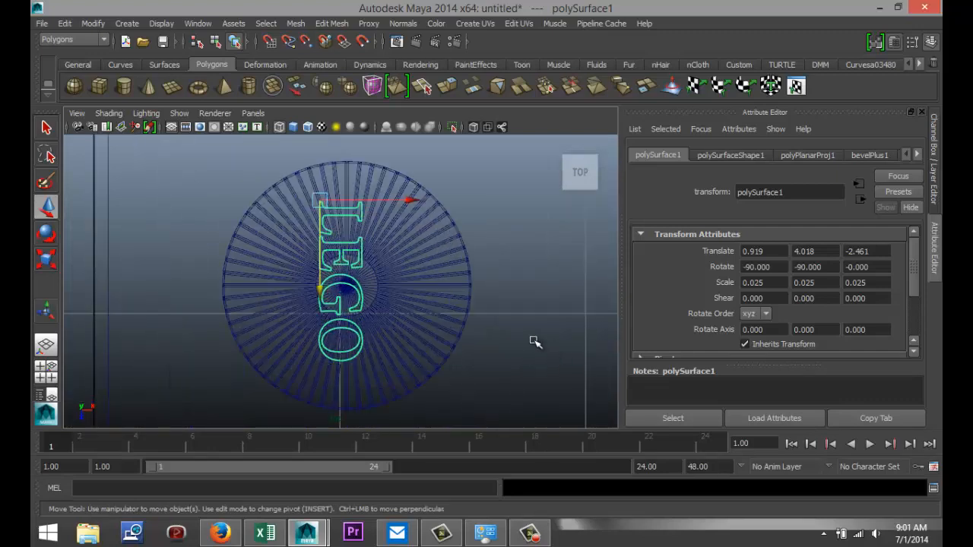
drag(411, 200, 420, 201)
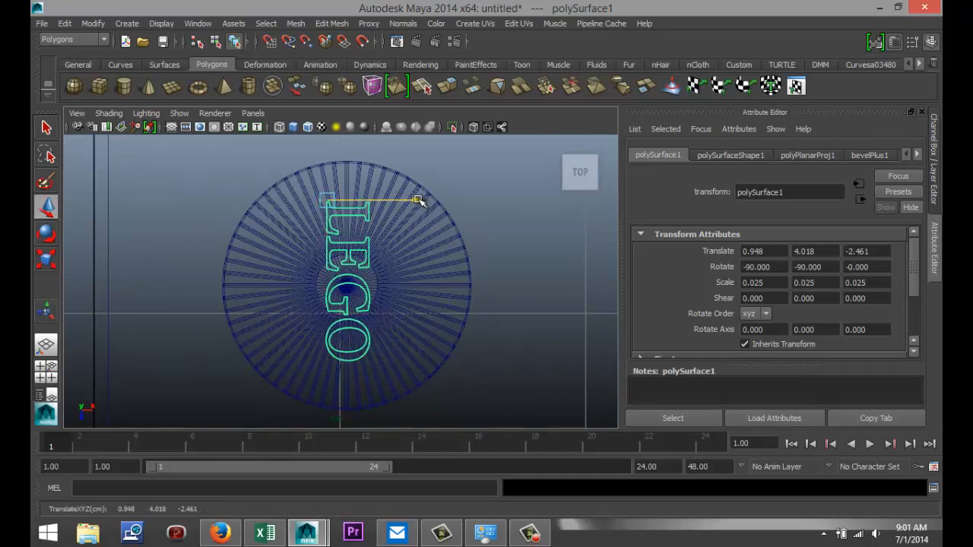
drag(418, 200, 327, 283)
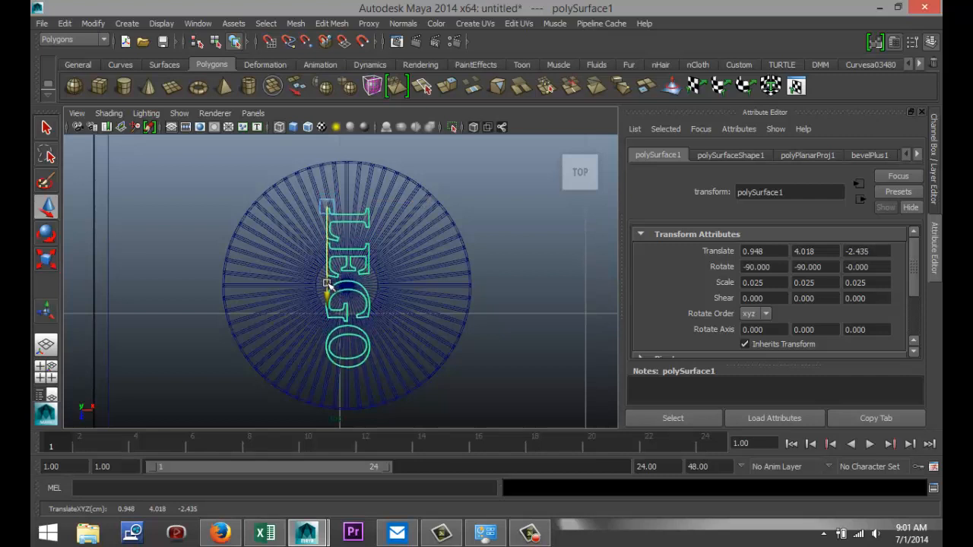
Step: In the right side view, lower the LEGO text to about Y 2.138, just above the stud
click(45, 372)
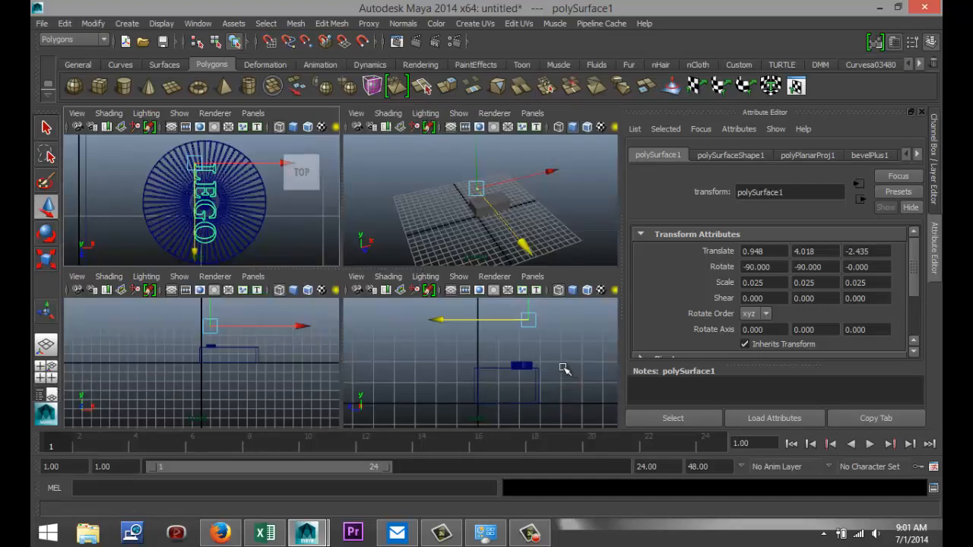
key(space)
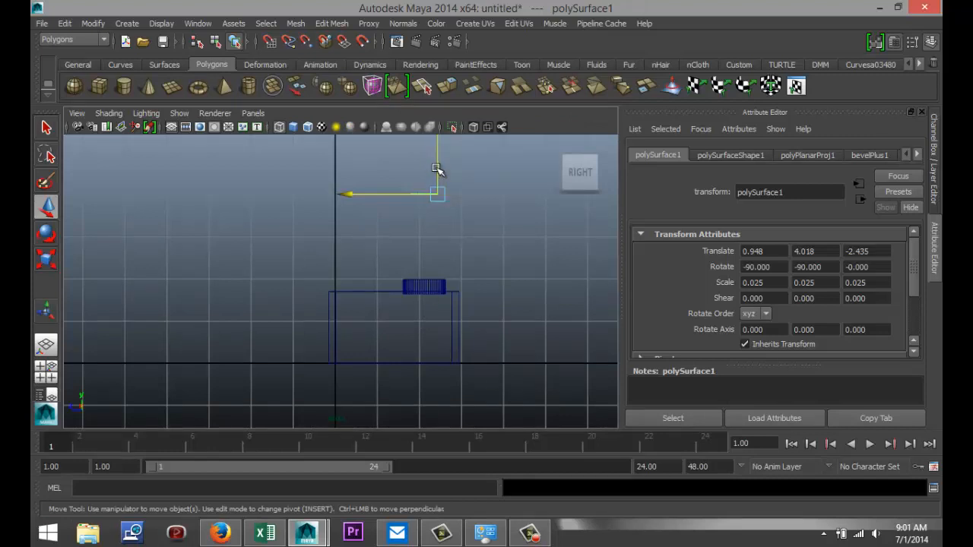
drag(439, 158, 449, 238)
scroll(424, 297, up, 5)
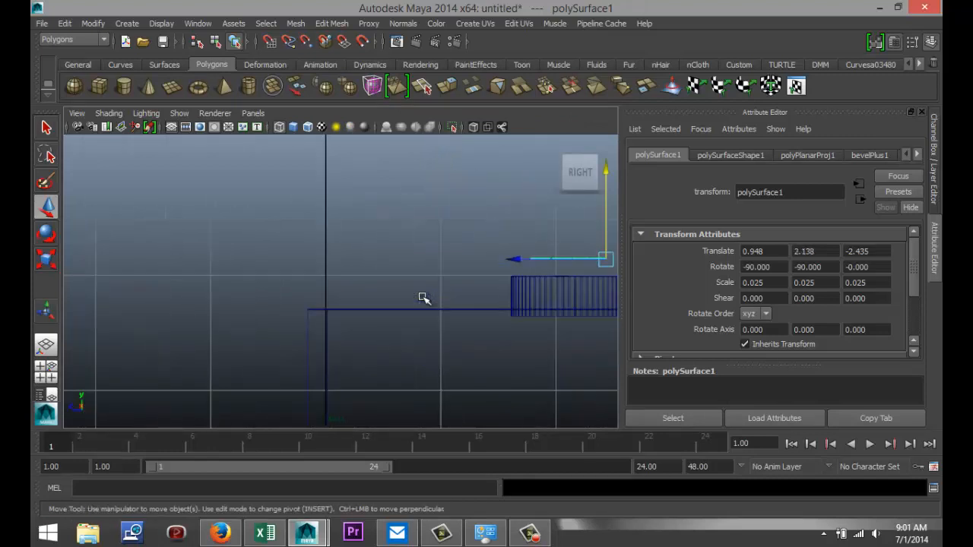
alt+middle_drag(330, 313, 140, 328)
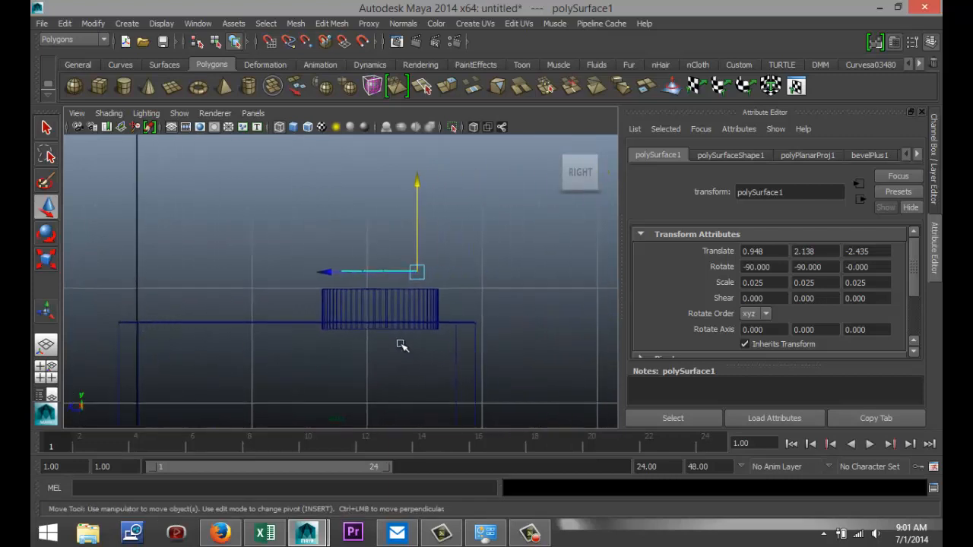
scroll(405, 343, up, 2)
scroll(405, 344, up, 2)
alt+middle_drag(493, 342, 454, 347)
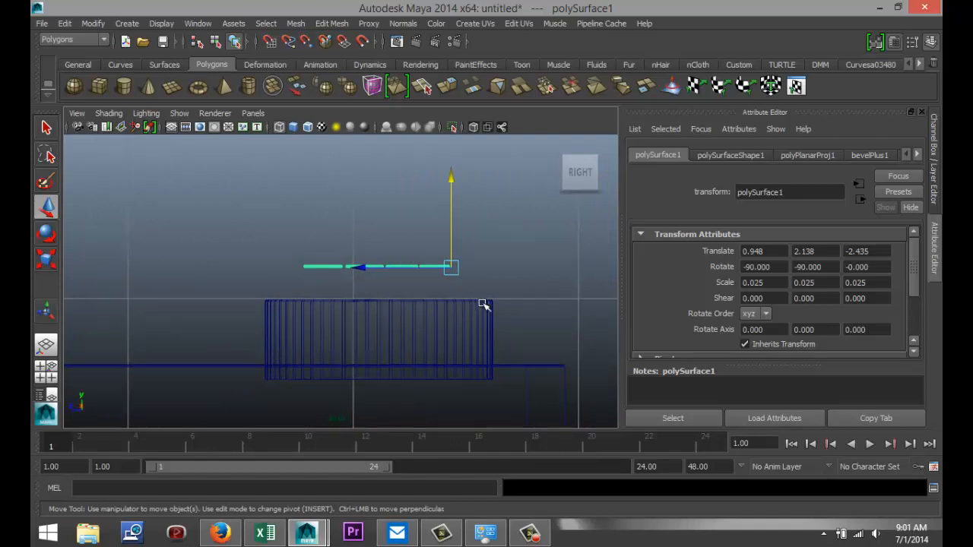
Step: Thicken the LEGO text to a Z scale of about 0.097 and lower it onto the stud's top at about Y 1.978
key(r)
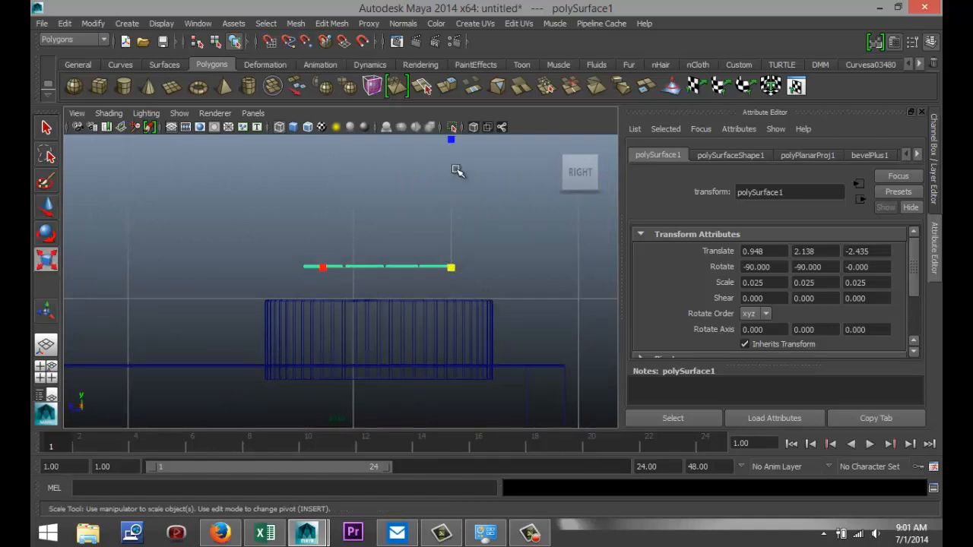
scroll(465, 187, down, 5)
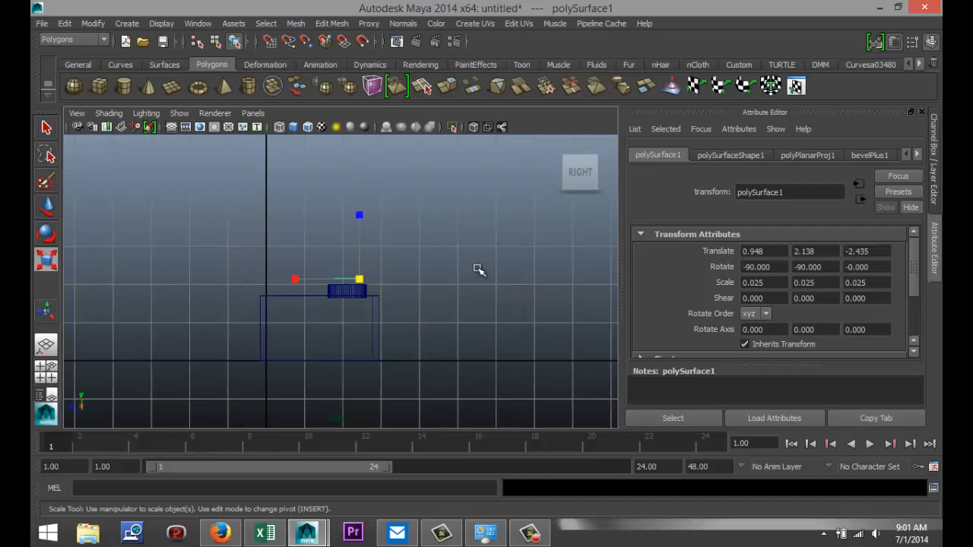
scroll(418, 291, up, 4)
scroll(433, 302, up, 3)
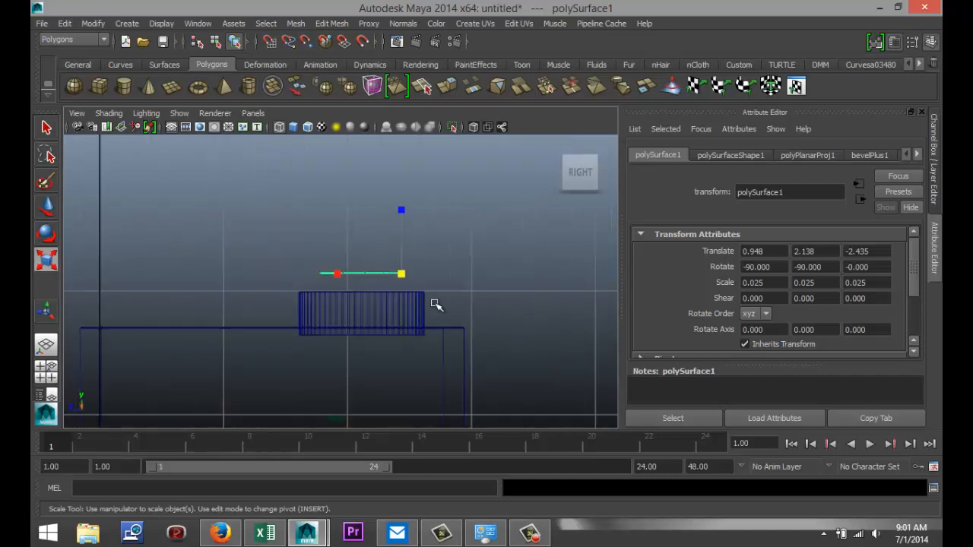
click(426, 206)
drag(426, 204, 434, 255)
key(w)
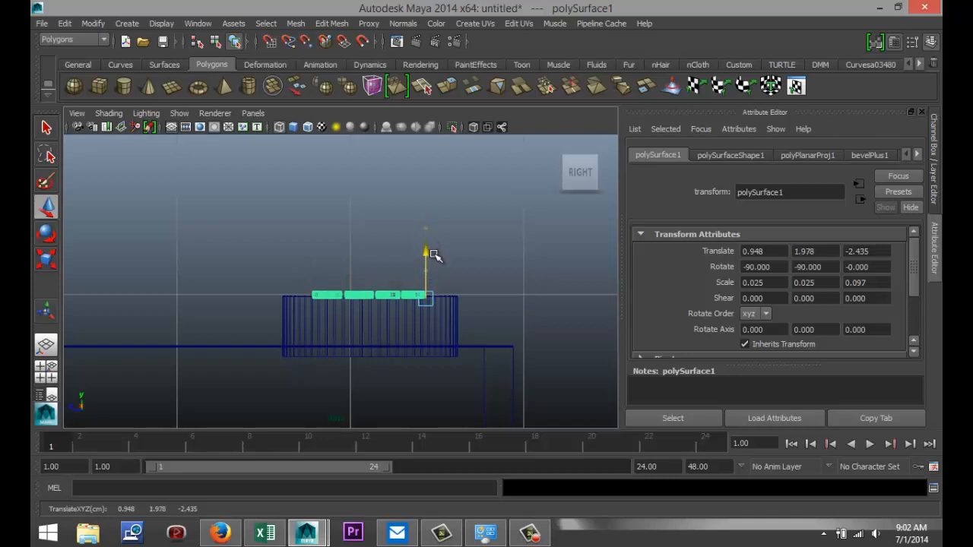
Step: In the perspective view, combine the LEGO text and the cylinder stud beneath it into one mesh
click(45, 373)
key(space)
scroll(462, 307, up, 5)
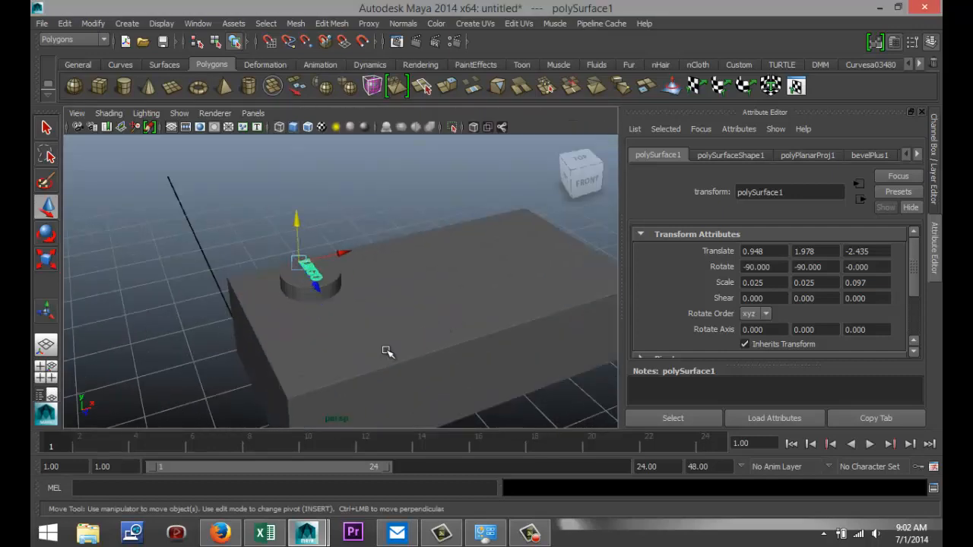
alt+drag(289, 354, 439, 363)
scroll(260, 327, up, 2)
scroll(260, 327, down, 4)
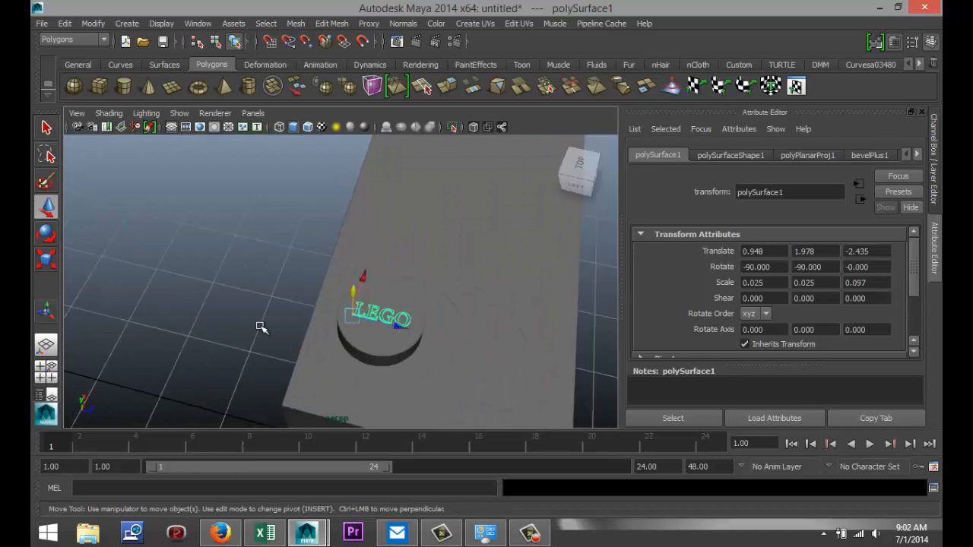
scroll(261, 327, down, 2)
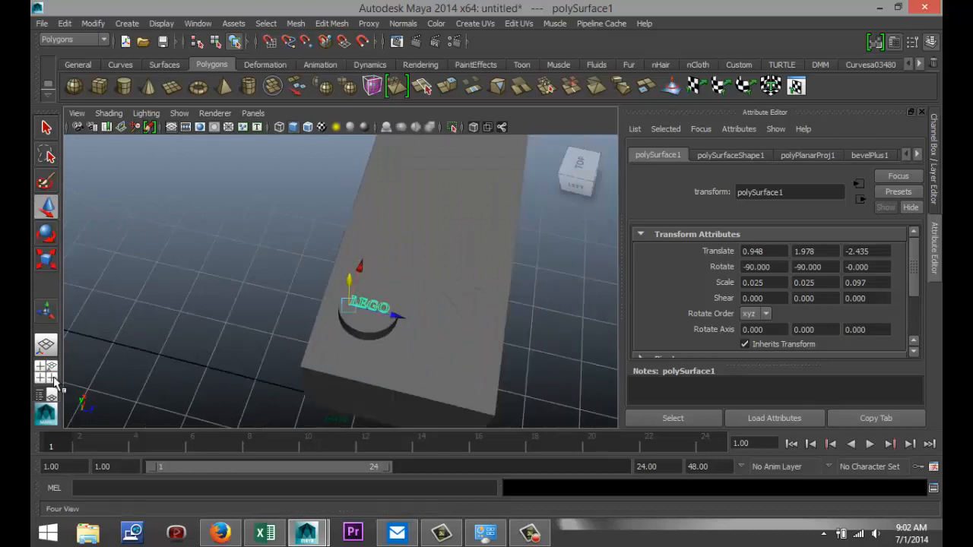
click(368, 325)
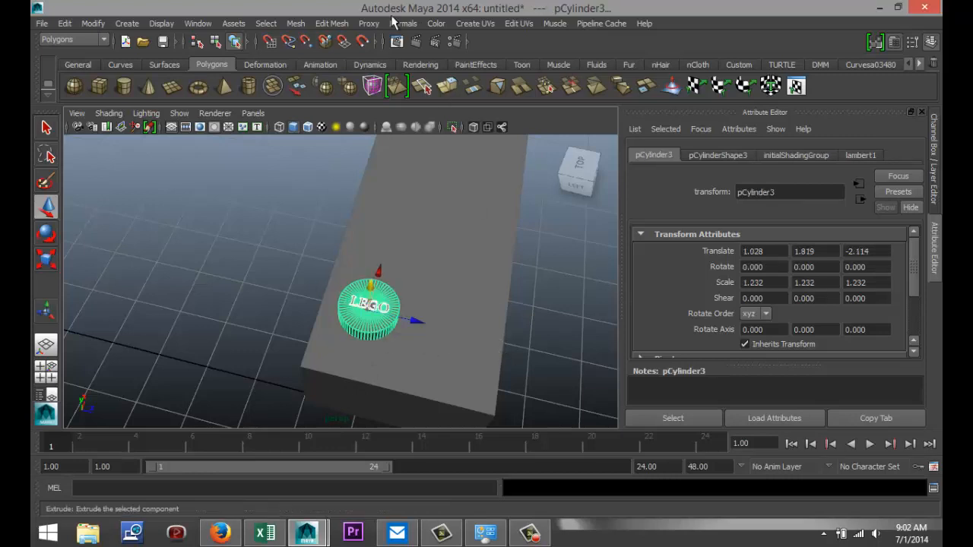
click(295, 23)
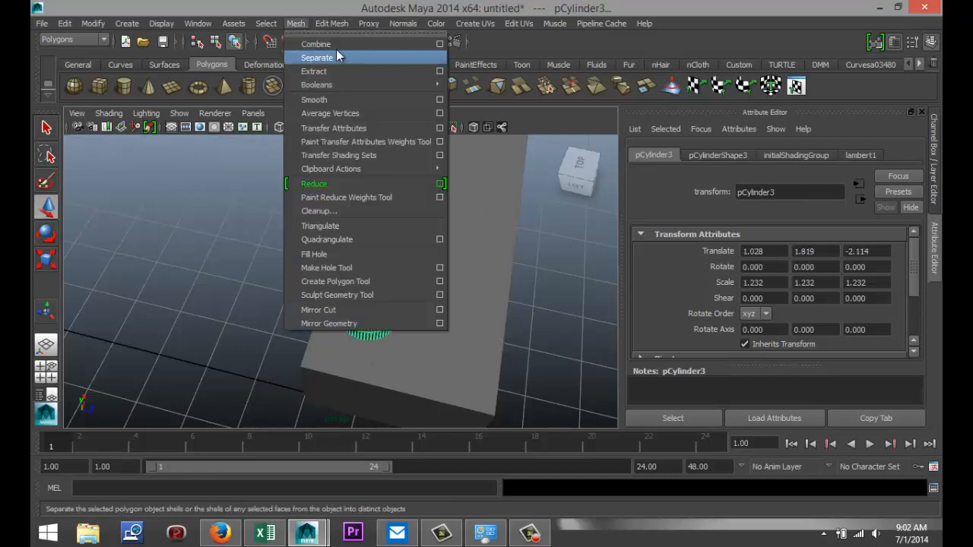
click(327, 41)
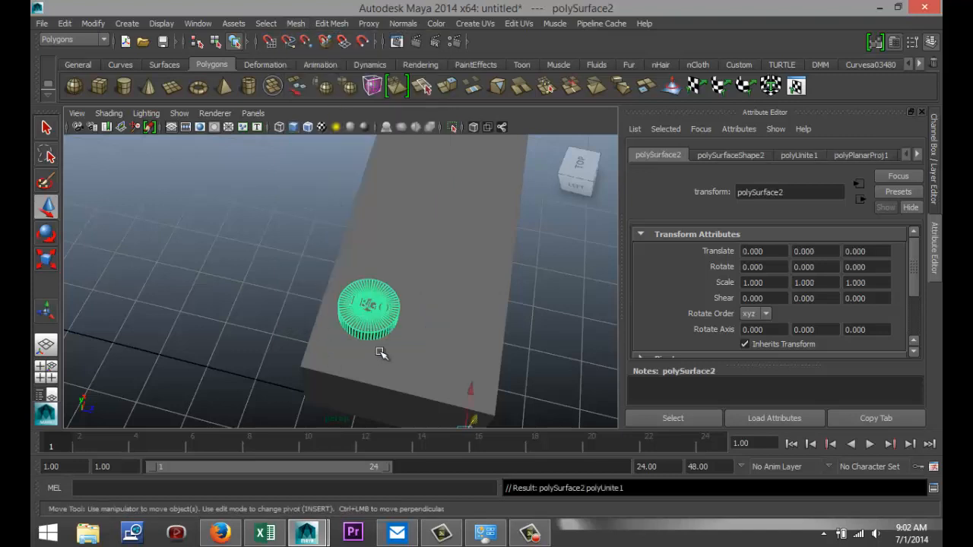
Step: In the top view, duplicate the combined LEGO stud and move the copy along Z to about 1.366
click(50, 376)
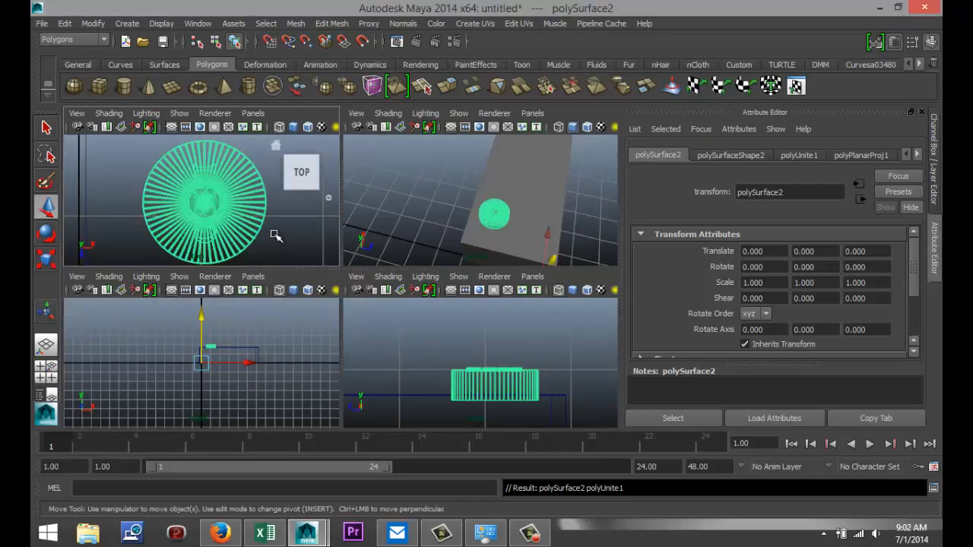
key(space)
scroll(325, 307, down, 12)
scroll(330, 312, up, 1)
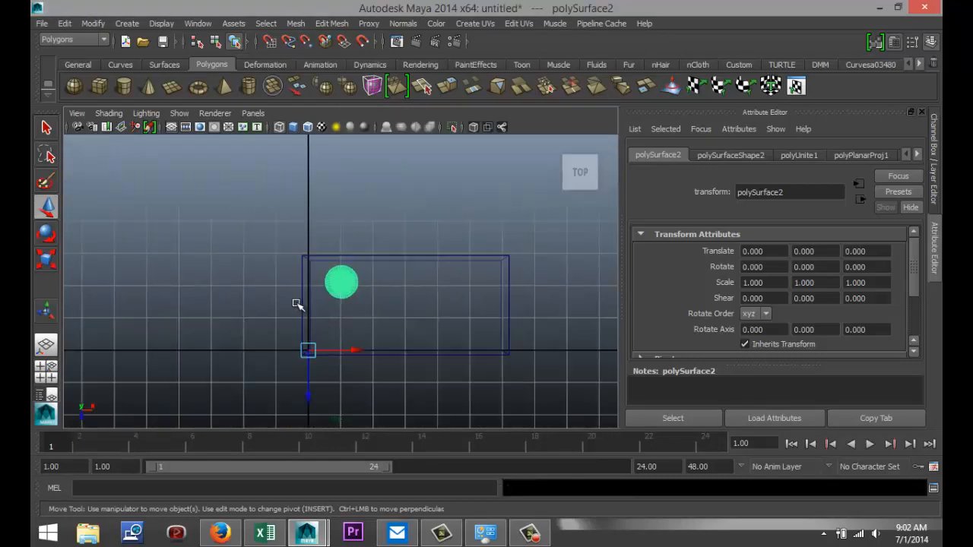
click(223, 239)
click(334, 290)
key(ctrl+d)
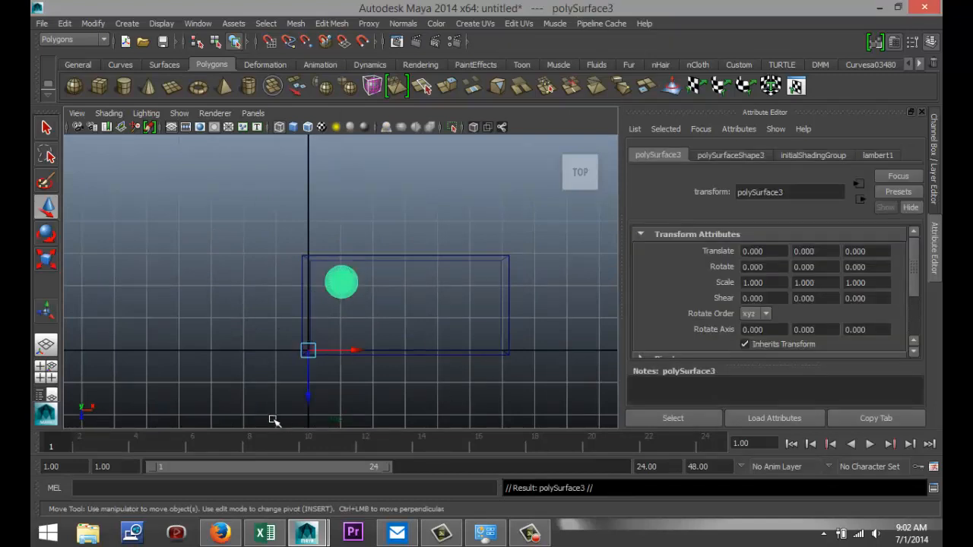
drag(309, 391, 313, 433)
key(ctrl+z)
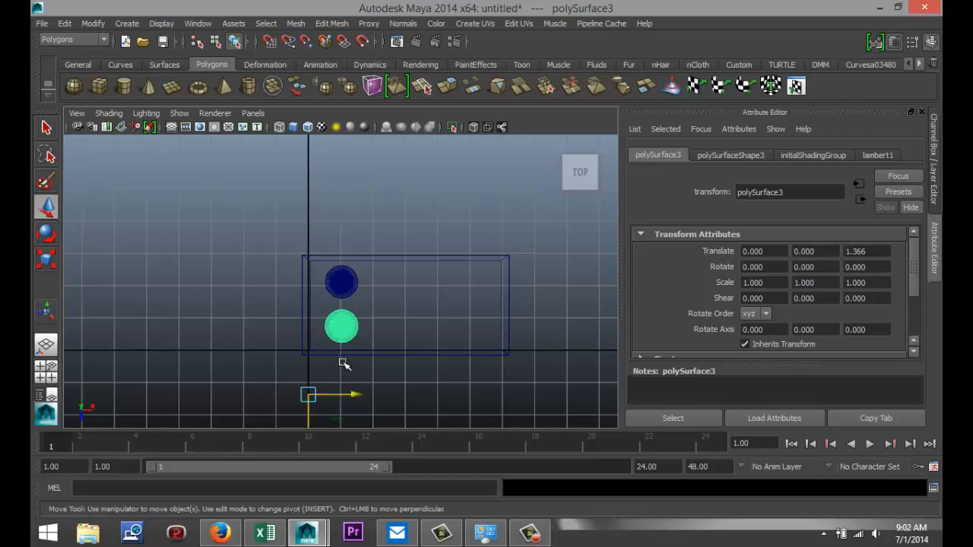
Step: Duplicate the pair of studs to X about 2.006, and repeat the duplication at equal spacing for a third pair
shift+click(345, 288)
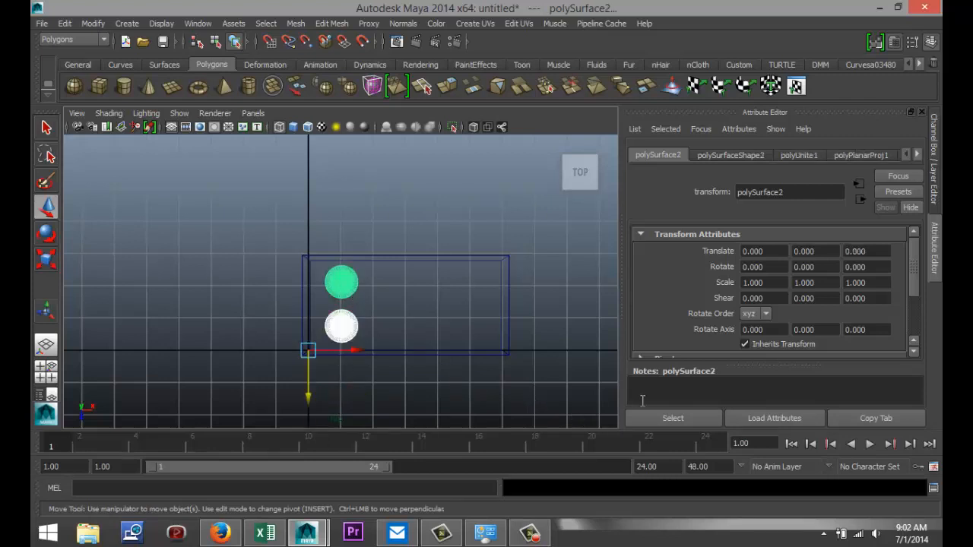
key(ctrl+d)
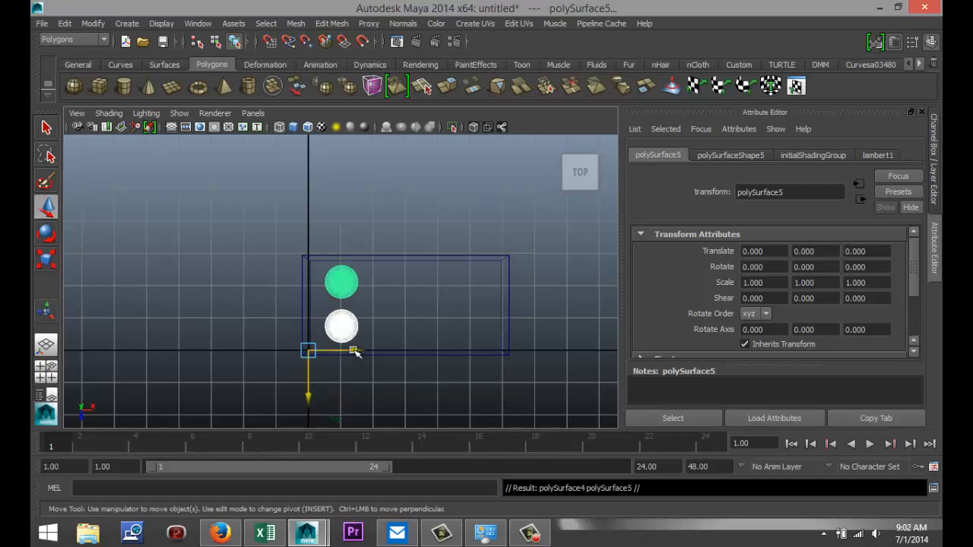
drag(356, 352, 420, 360)
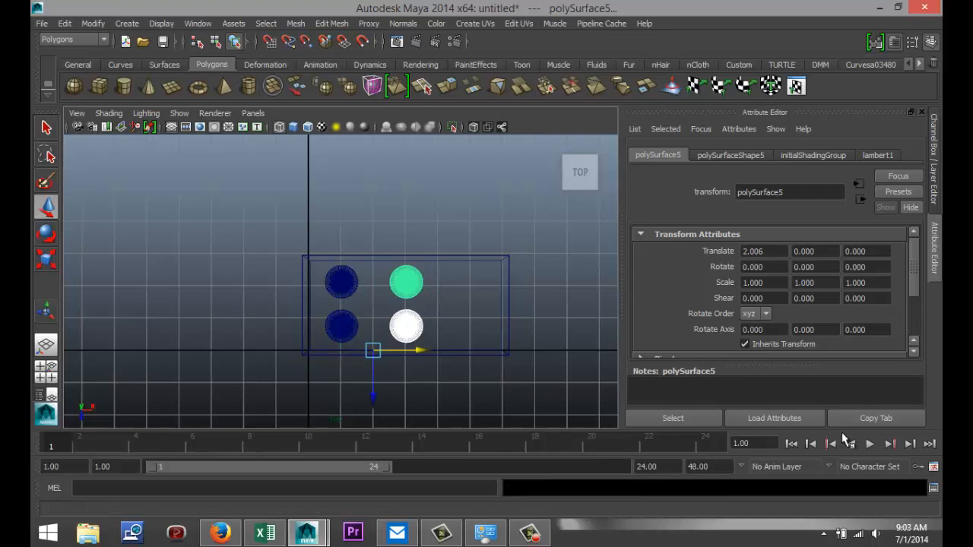
key(shift+d)
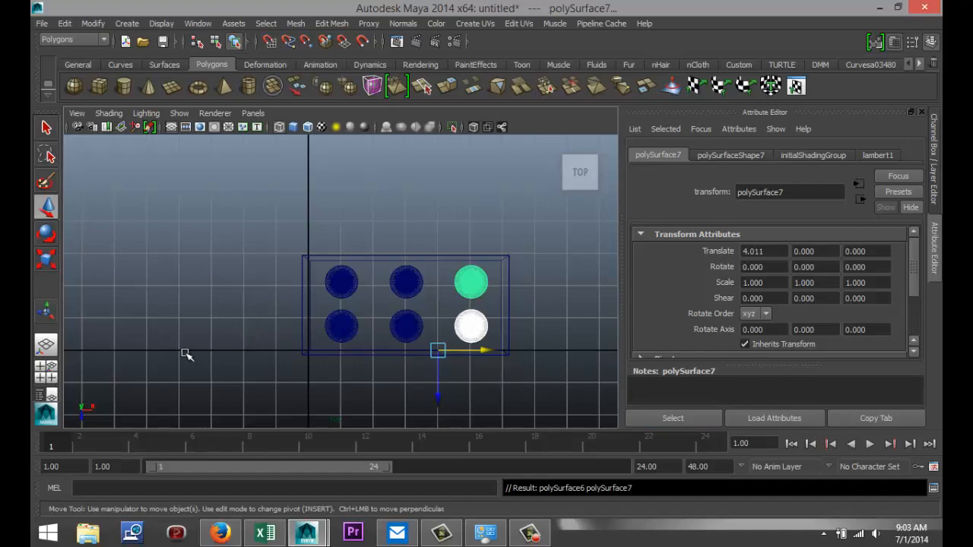
Step: In the perspective view, combine the brick body and all six studs into one mesh
click(52, 380)
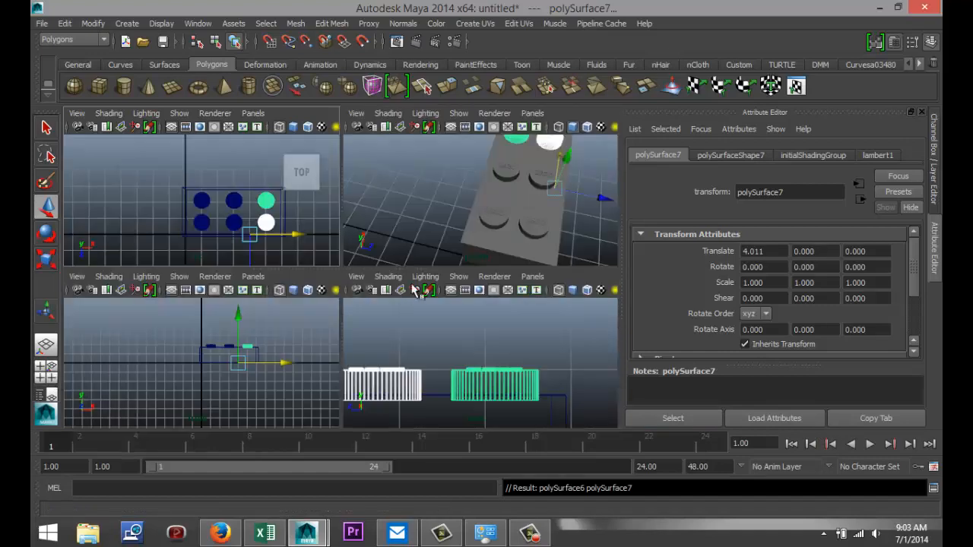
key(space)
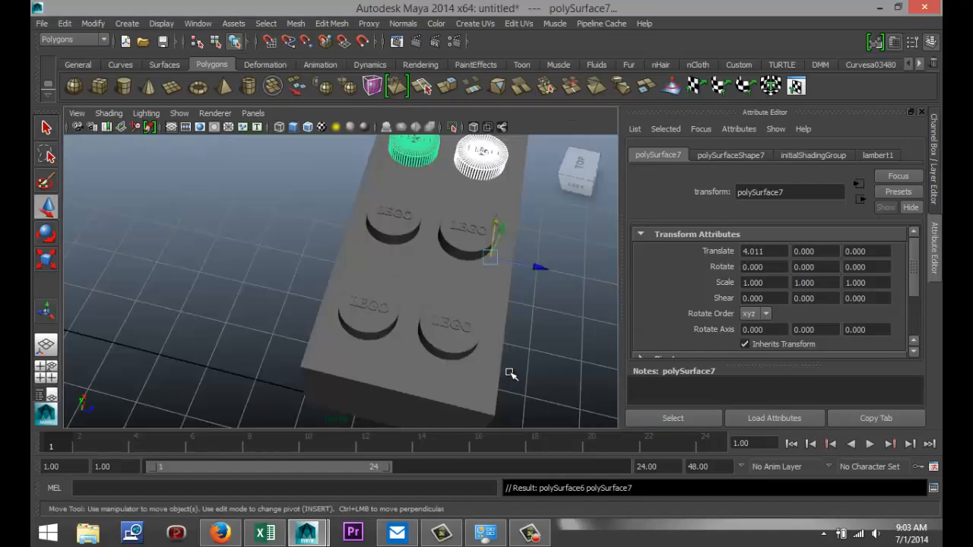
alt+drag(510, 374, 413, 336)
scroll(413, 335, down, 5)
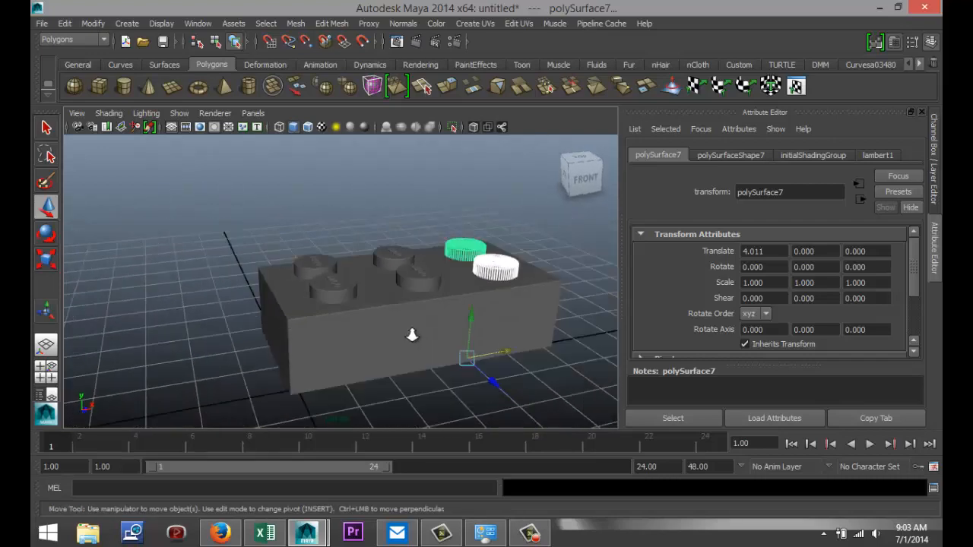
scroll(420, 358, down, 2)
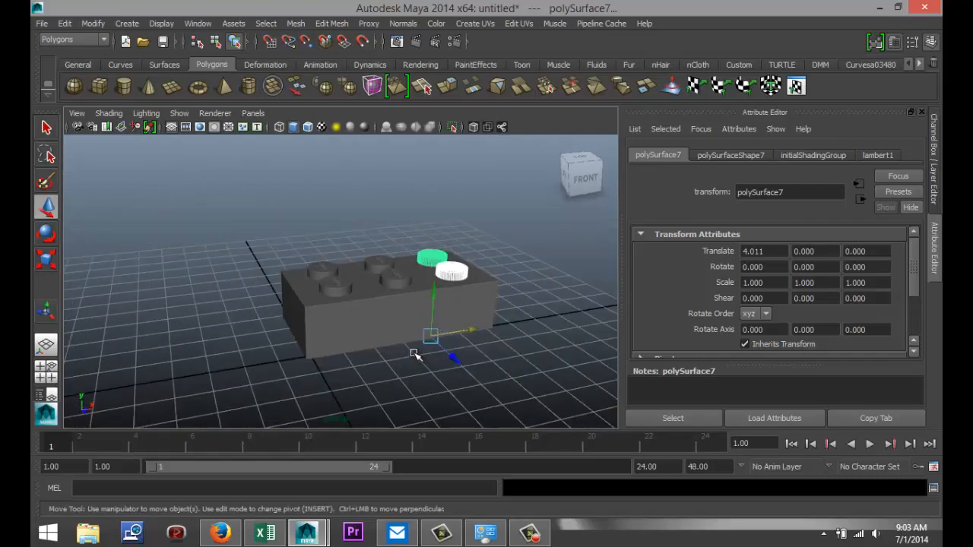
drag(216, 233, 558, 373)
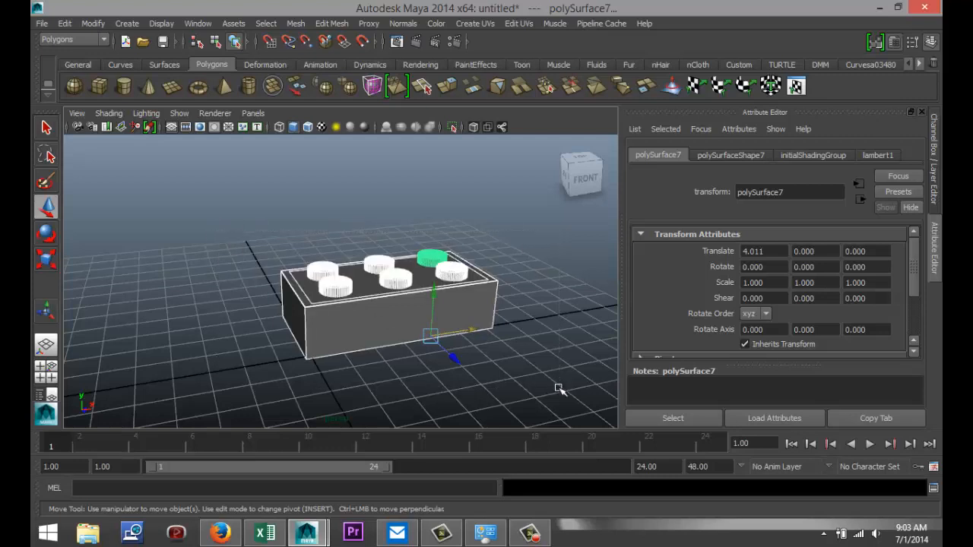
click(296, 24)
click(332, 40)
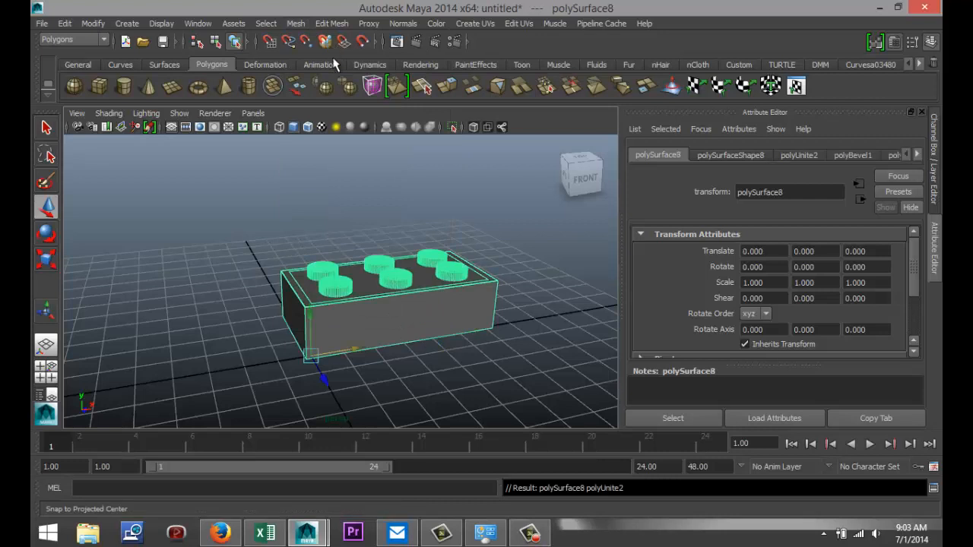
Step: Turn the combined brick upside down by setting its X rotation to 180
key(e)
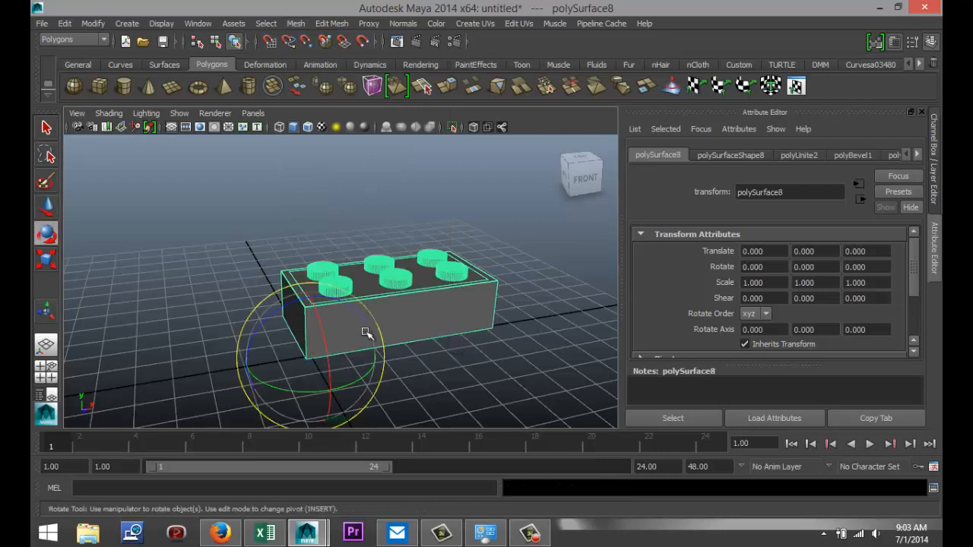
drag(318, 314, 330, 372)
double_click(775, 267)
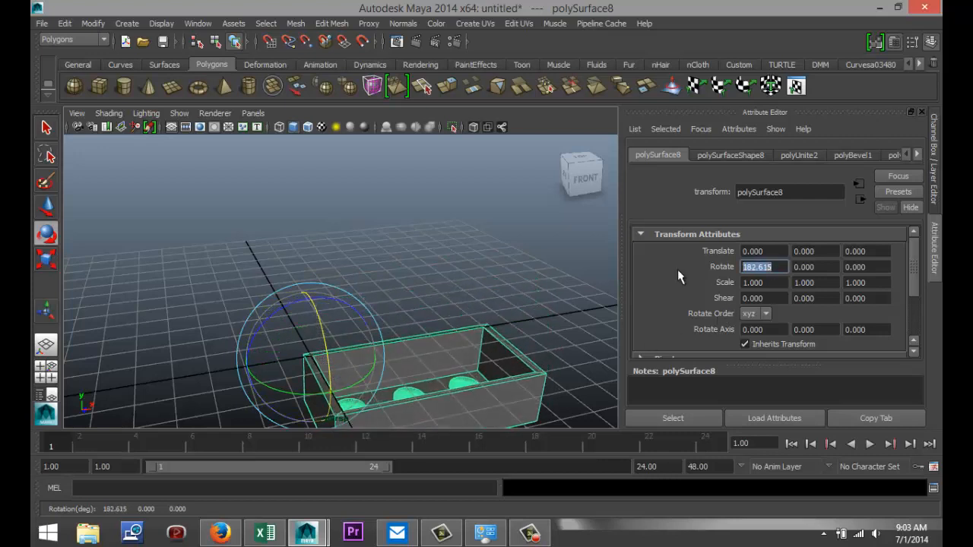
text(180)
key(Return)
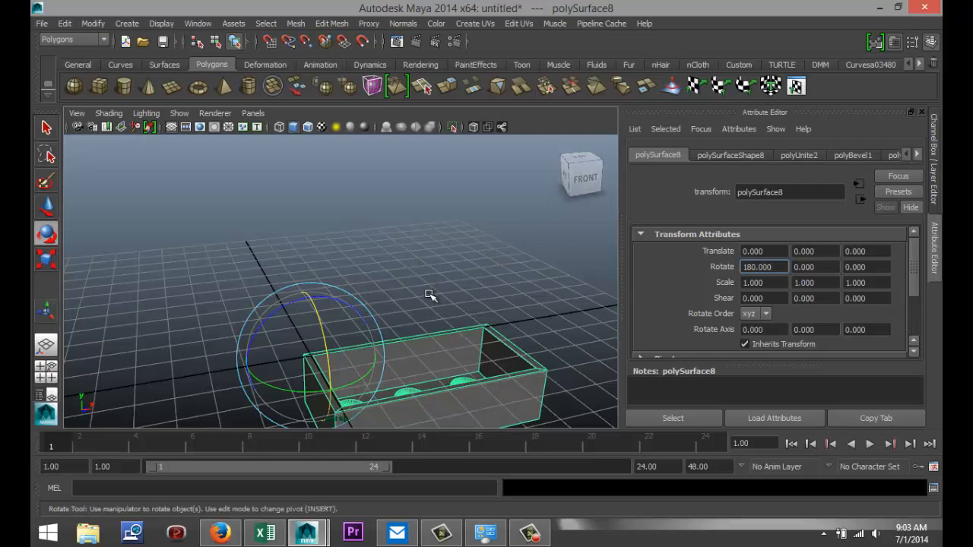
Step: Create a polygon pipe on the grid beside the brick, with a radius of about 1.8 and a height of about 6.69
alt+drag(438, 359, 531, 324)
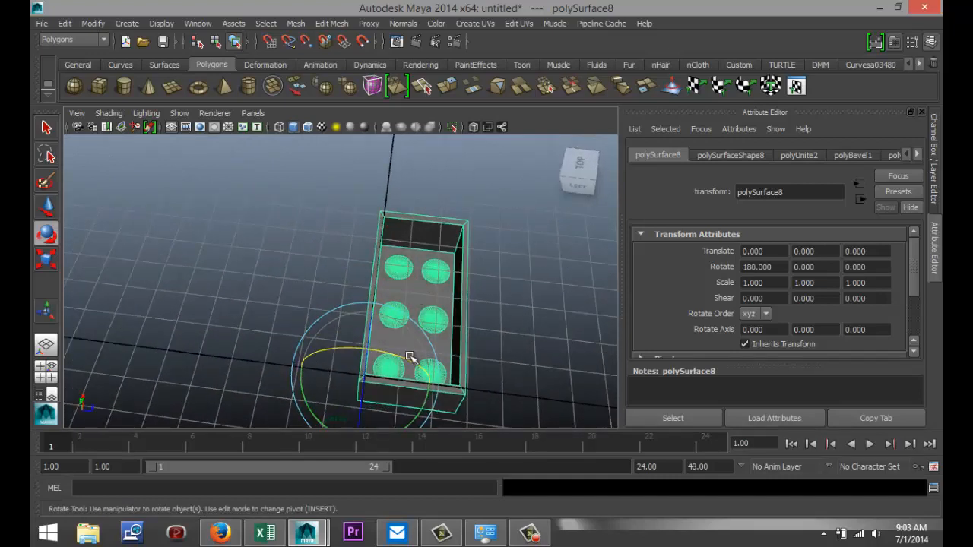
click(249, 87)
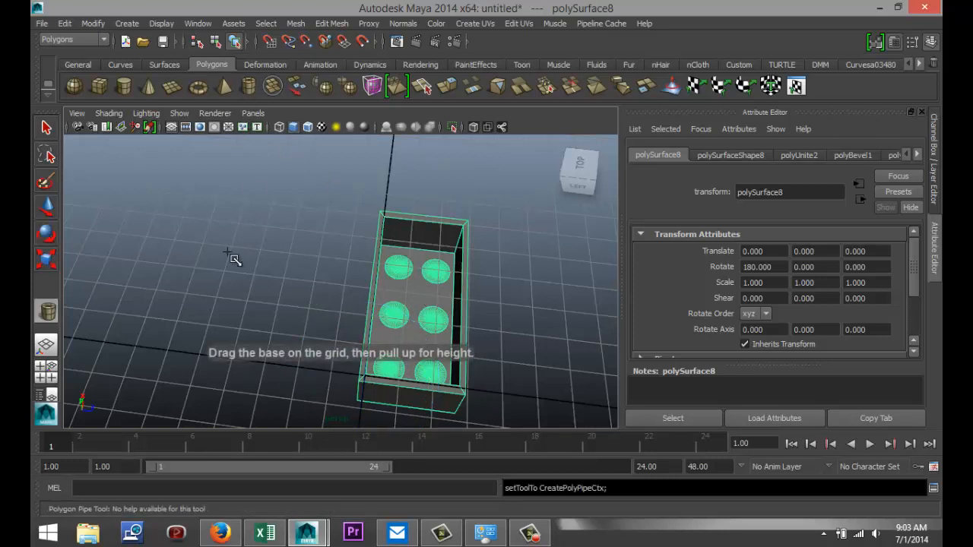
drag(207, 278, 196, 207)
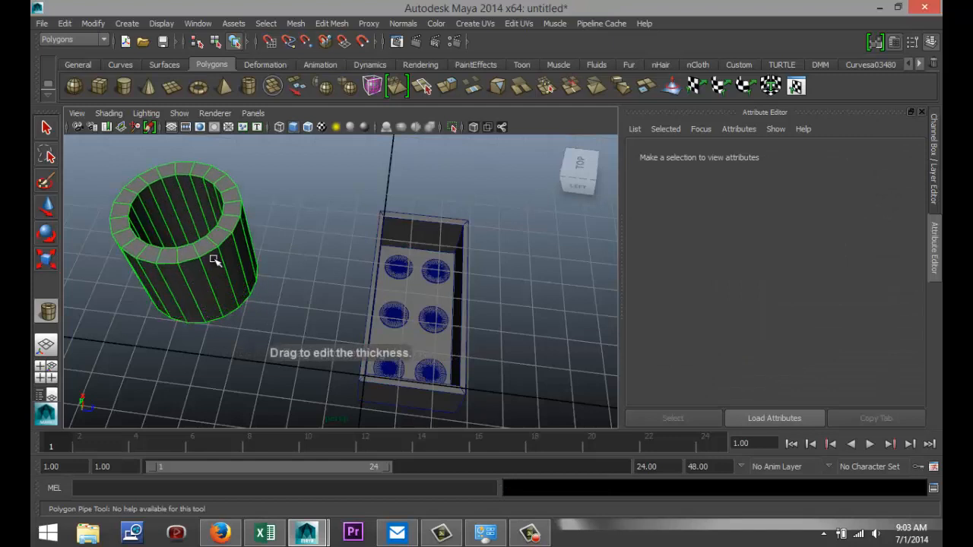
key(e)
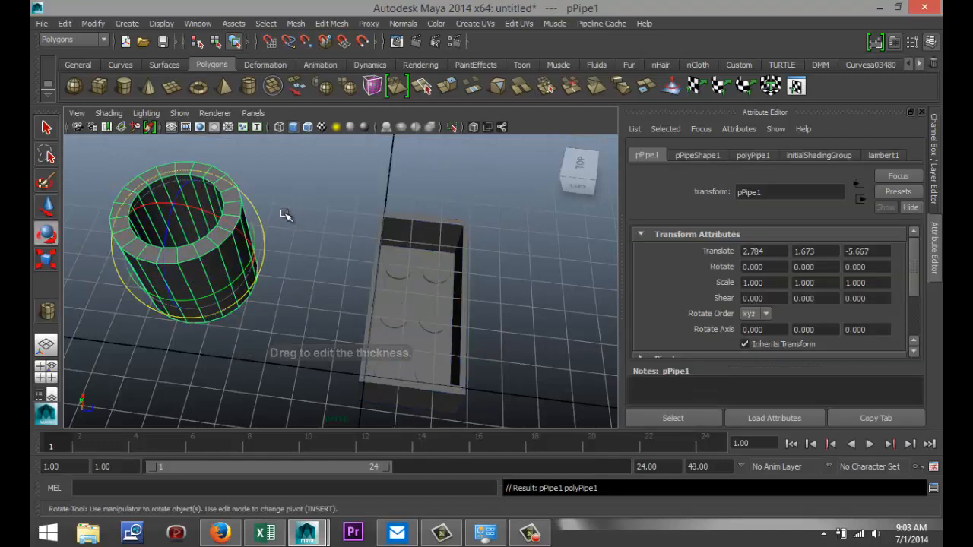
Step: Set the pipe's axis subdivisions to 60
click(754, 156)
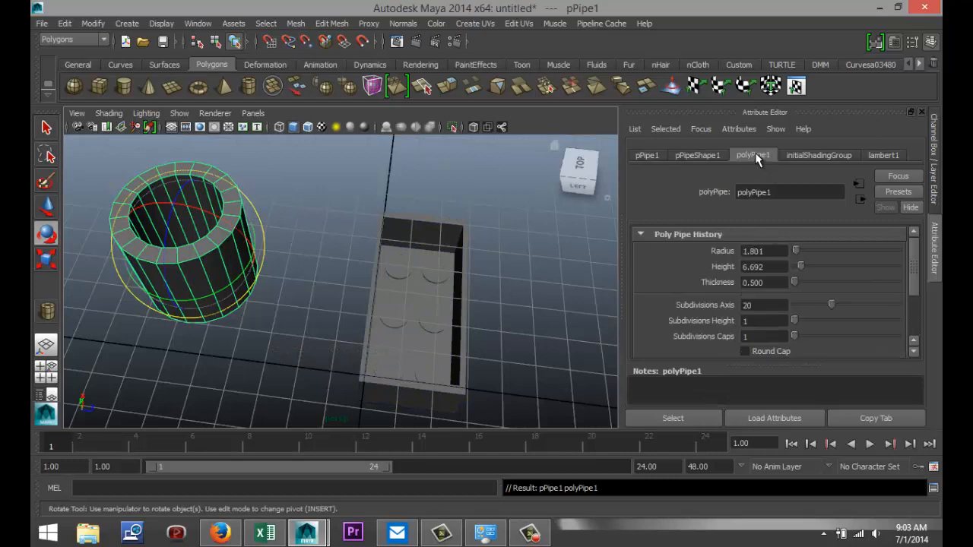
click(699, 155)
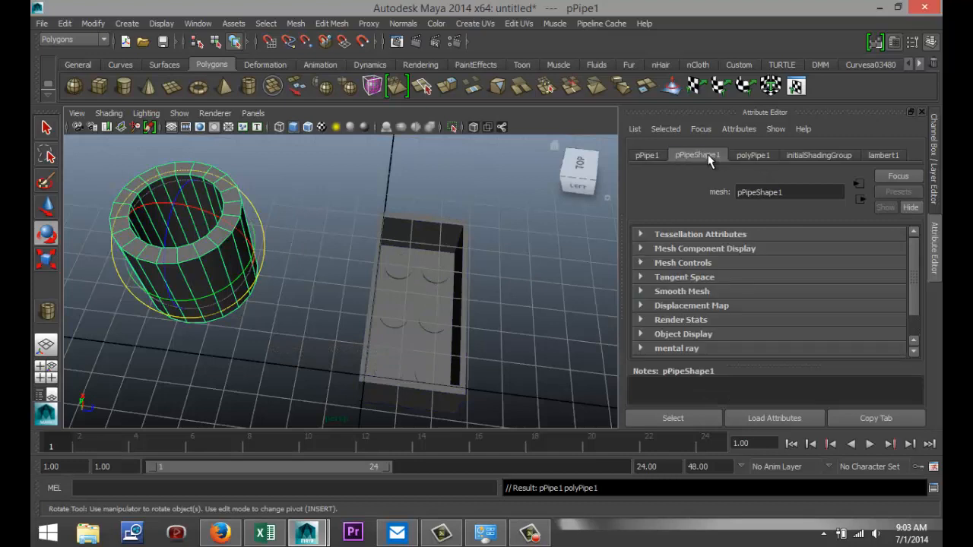
click(647, 155)
click(755, 157)
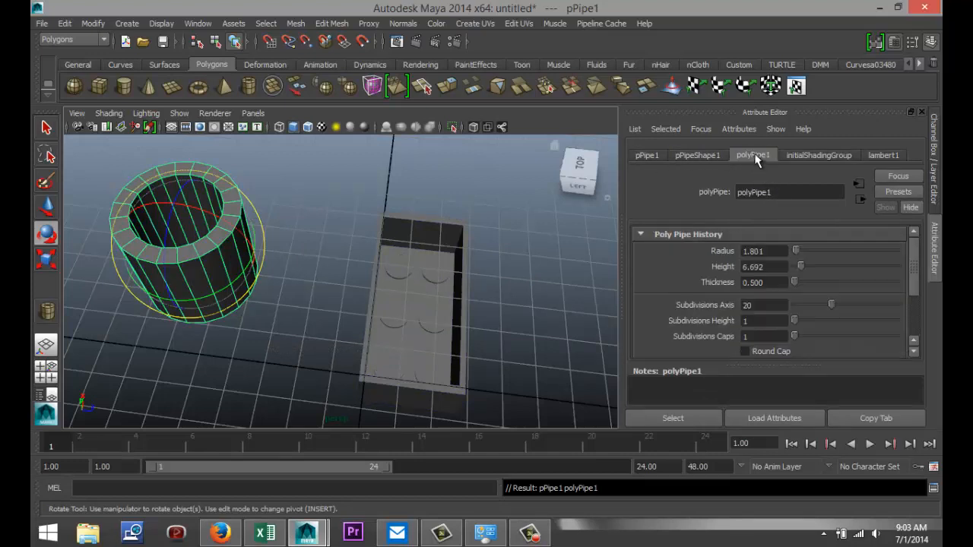
click(773, 305)
key(Return)
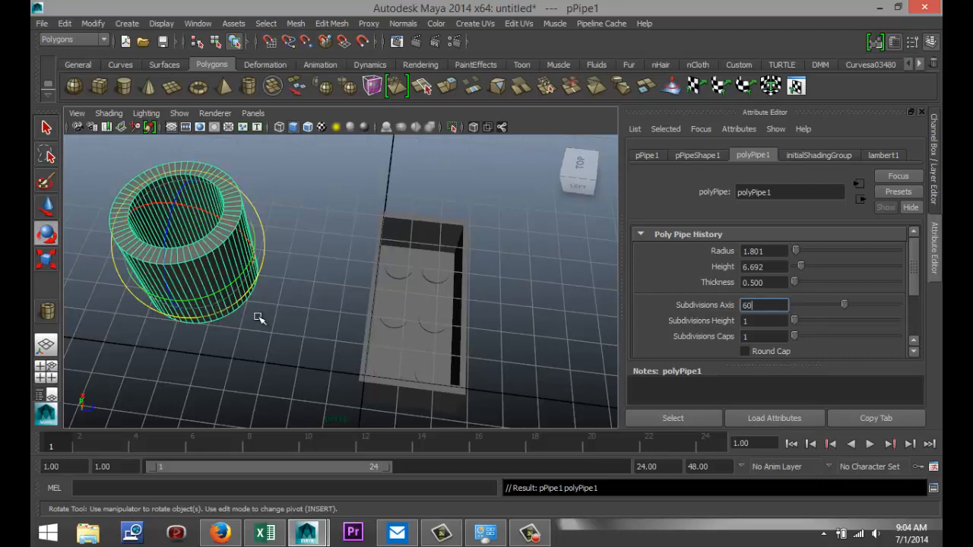
Step: Scale the pipe down uniformly to about 0.308
click(293, 338)
click(228, 267)
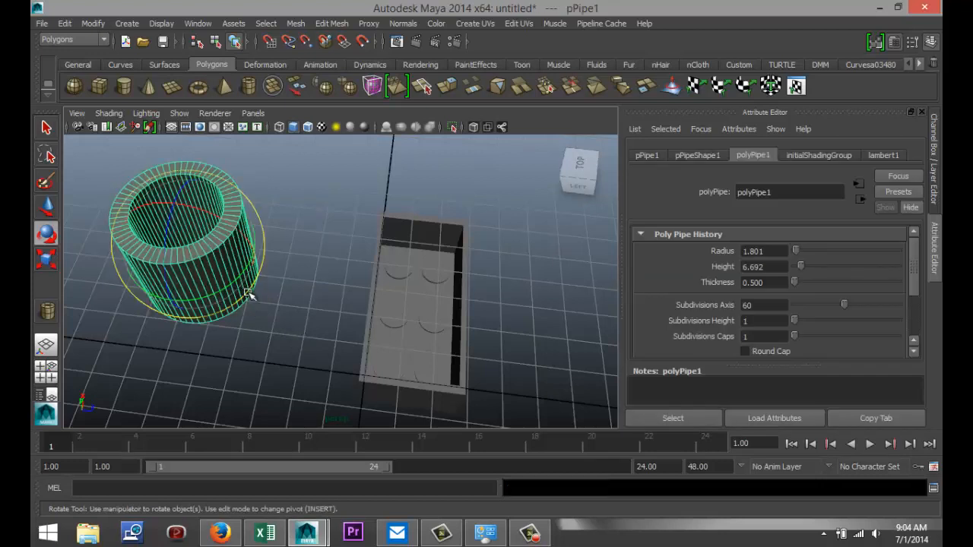
key(r)
drag(188, 245, 126, 248)
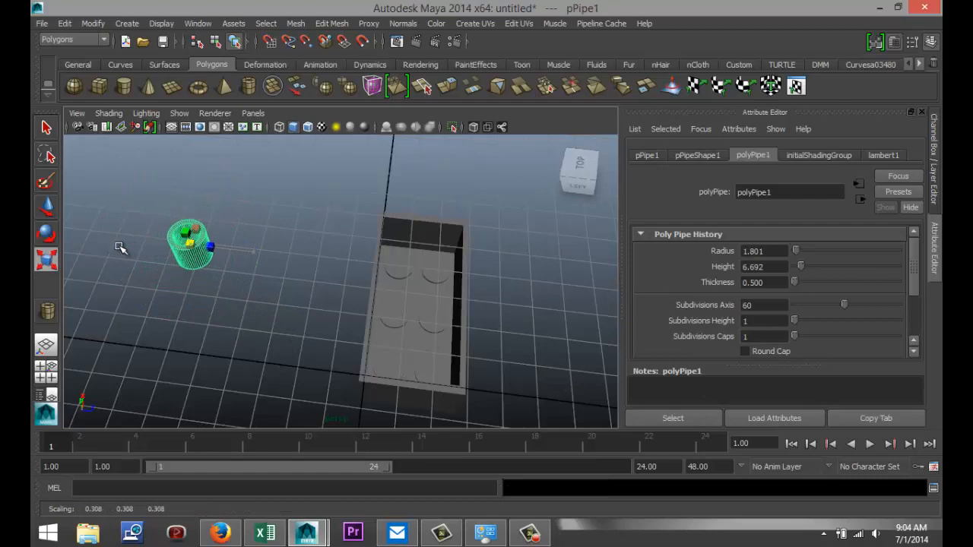
Step: Set the pipe's wall thickness to 0.300
scroll(158, 263, up, 5)
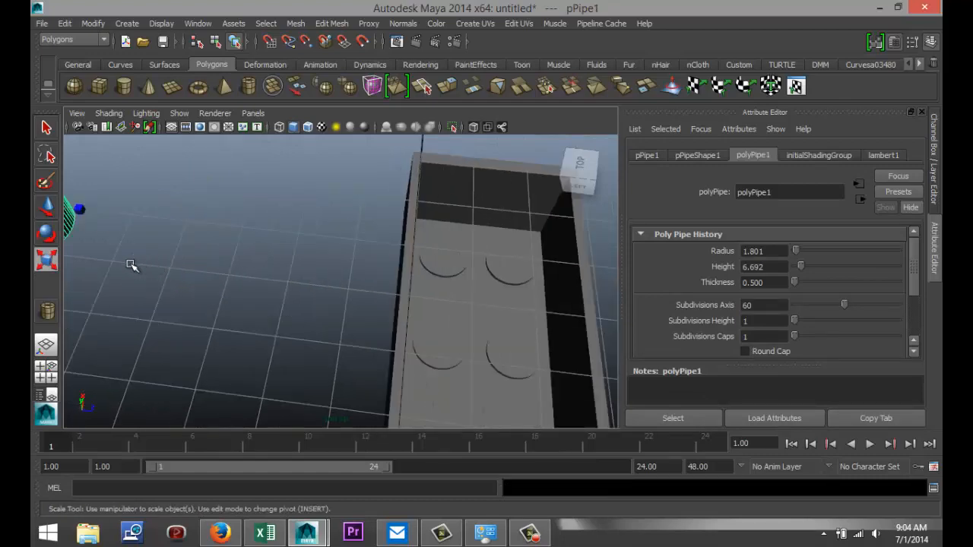
scroll(131, 264, down, 3)
alt+middle_drag(131, 264, 292, 333)
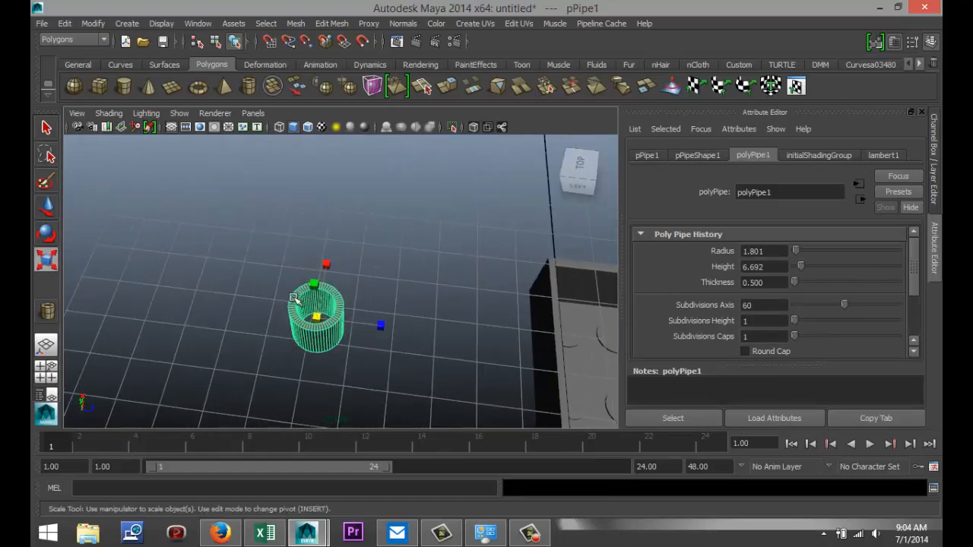
click(777, 282)
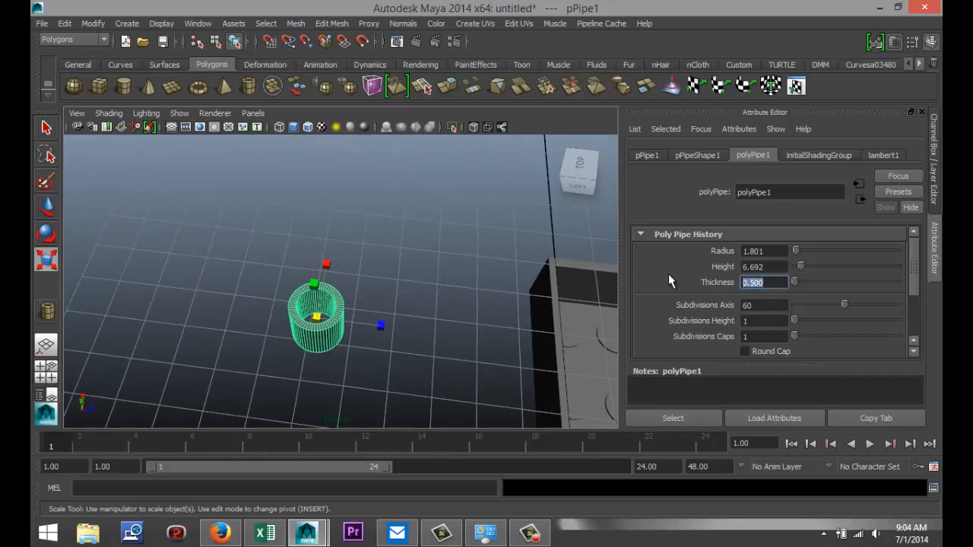
text(0.300)
key(Return)
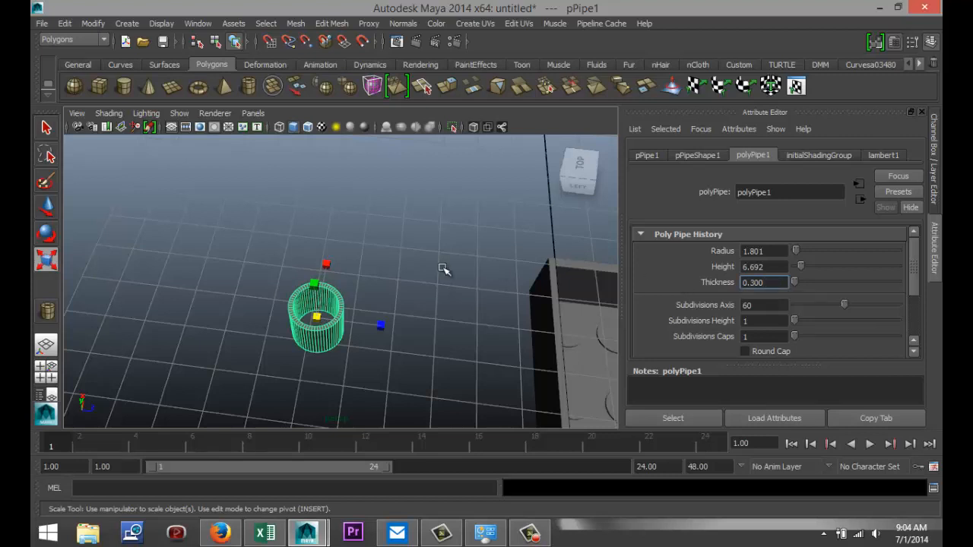
Step: In the top view, move the pipe along Z to about 1.376, midway between the brick's two rows of studs
click(50, 380)
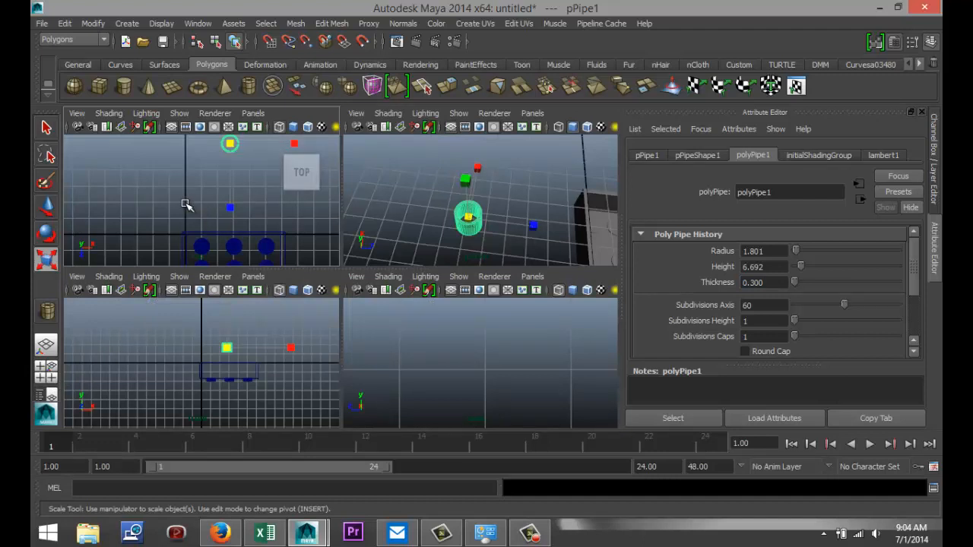
key(space)
scroll(238, 322, down, 2)
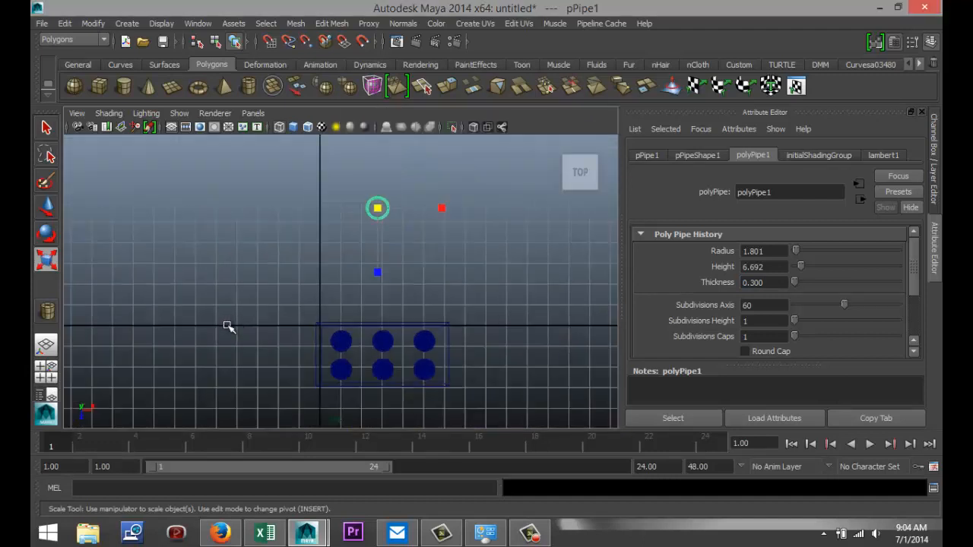
alt+middle_drag(228, 327, 236, 282)
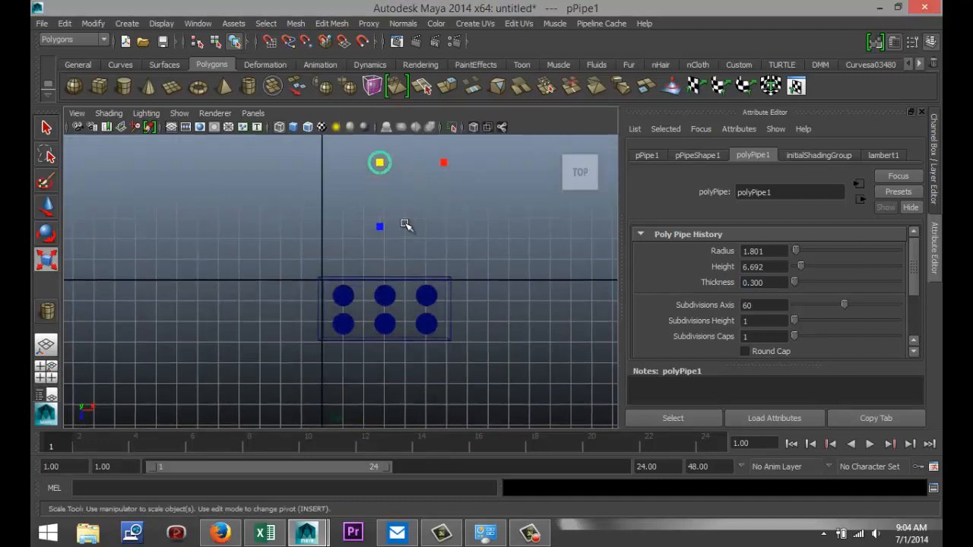
key(w)
drag(380, 214, 396, 357)
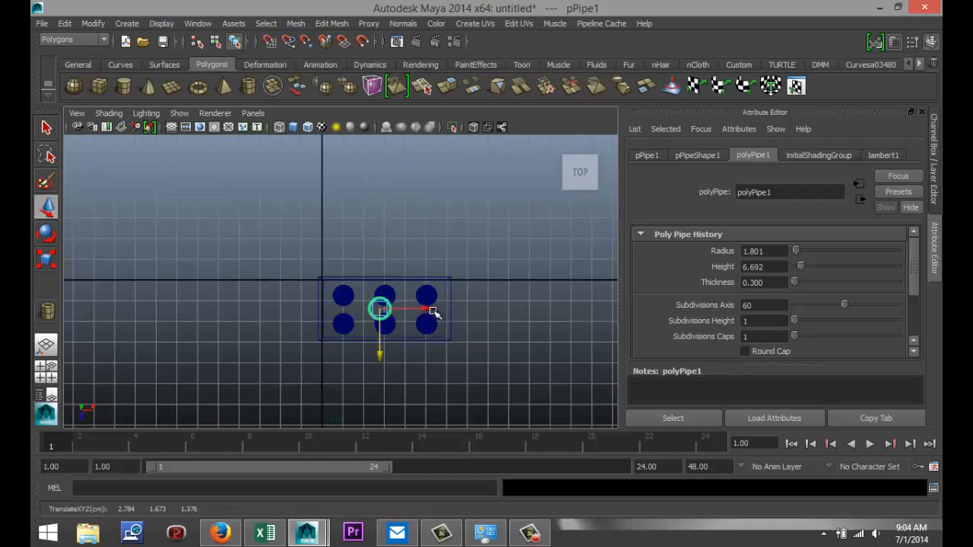
Step: Centre the pipe among the first four studs by moving it to about X 1.999 and Z 1.446
drag(434, 312, 417, 314)
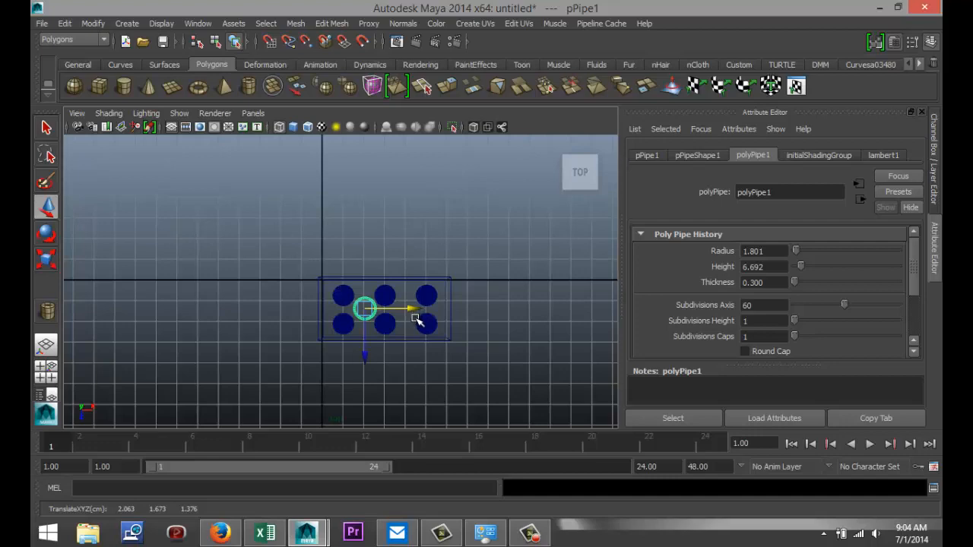
key(f)
scroll(423, 322, down, 4)
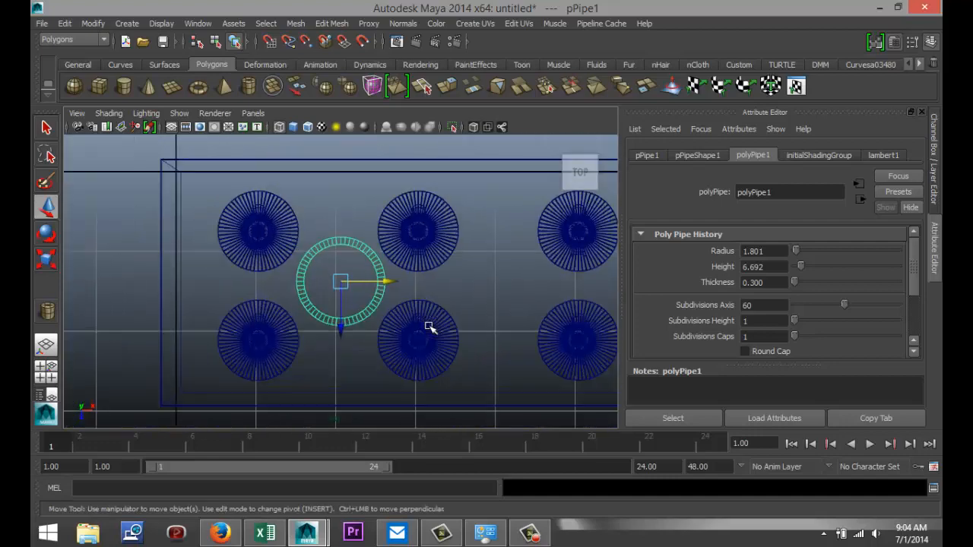
scroll(429, 326, up, 2)
drag(385, 285, 379, 283)
drag(336, 319, 336, 326)
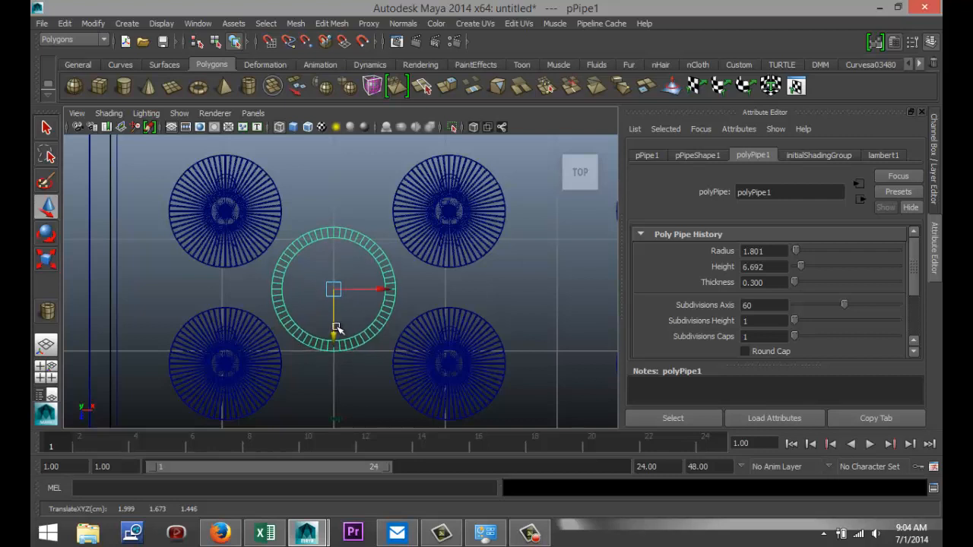
Step: Duplicate the pipe and move the copy along X to about 4.03, centred among the last four studs
scroll(362, 342, down, 5)
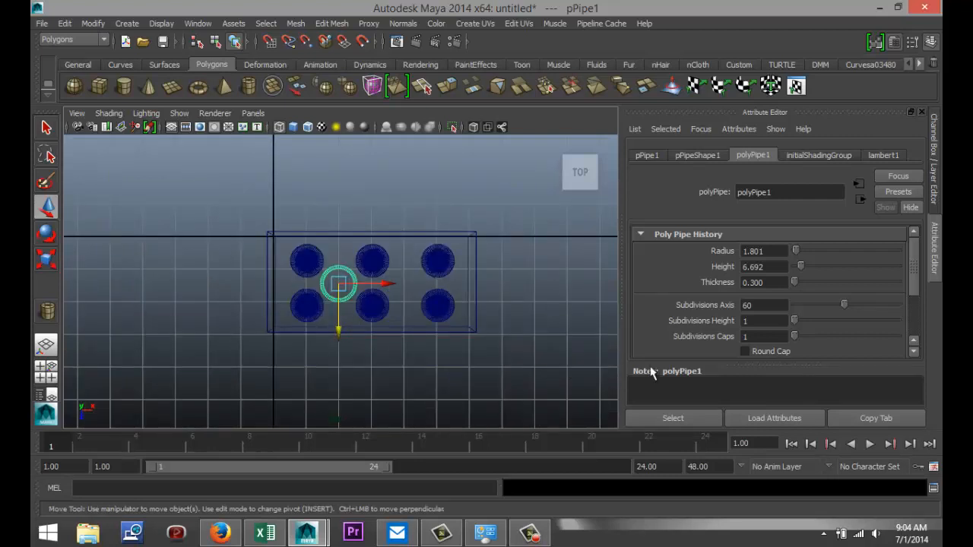
key(ctrl+d)
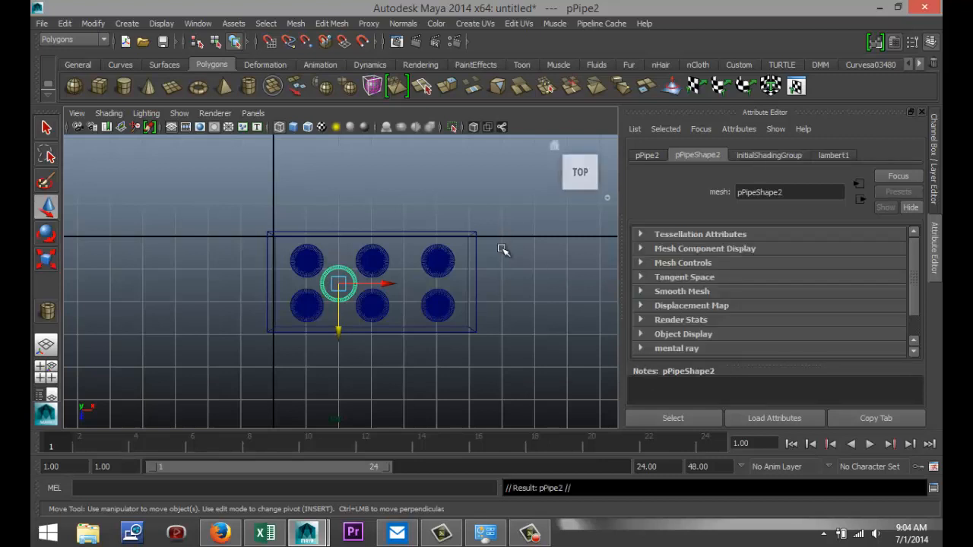
drag(390, 286, 456, 292)
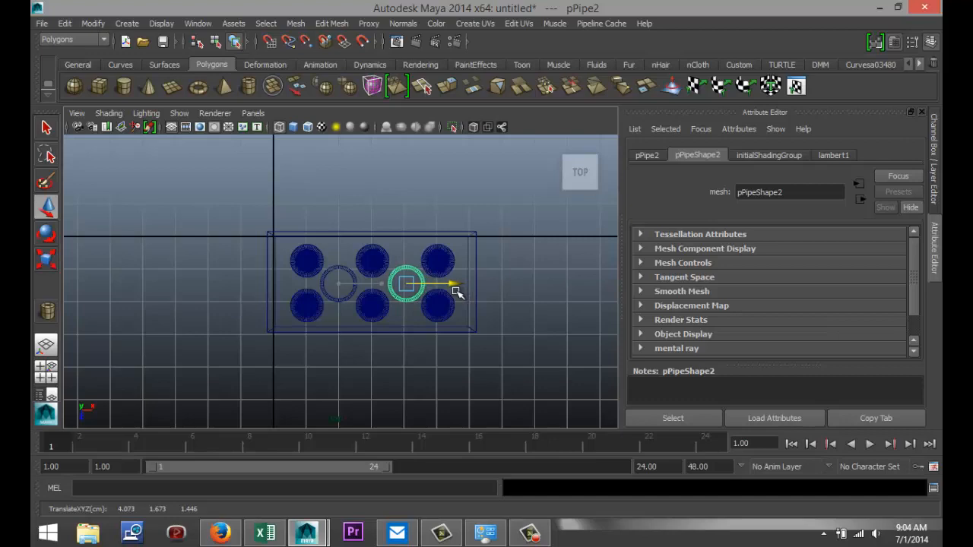
scroll(469, 311, up, 3)
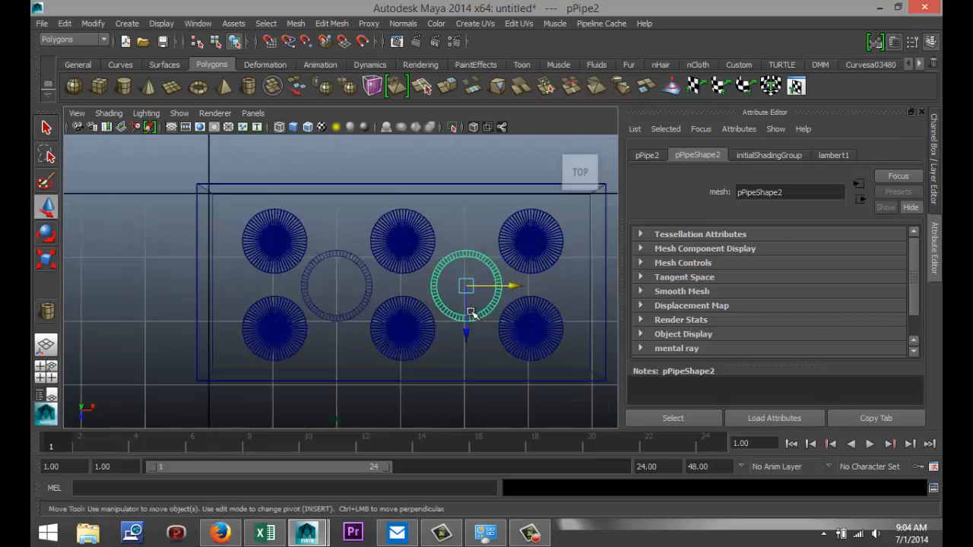
Step: In the front view, select both pipes and lower them into the brick to about Y -0.796
click(44, 378)
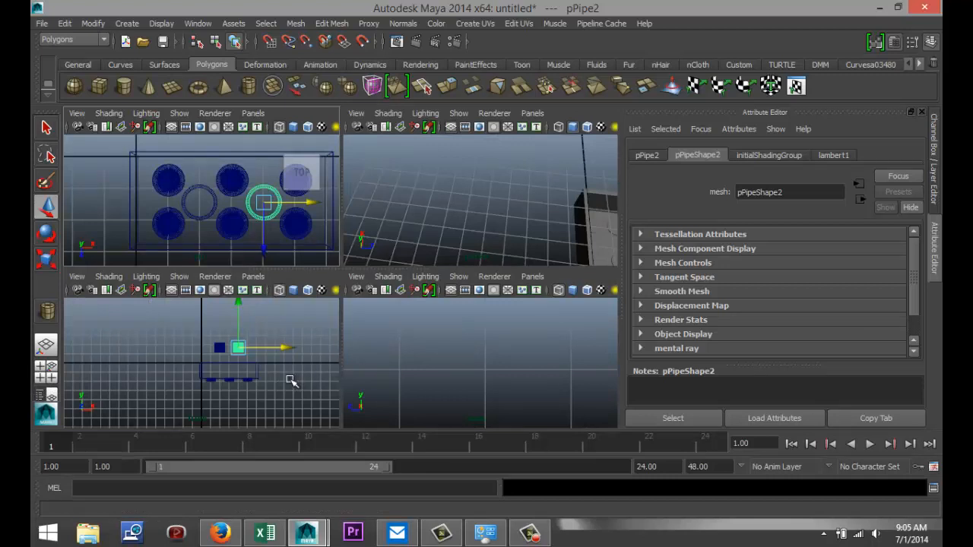
key(space)
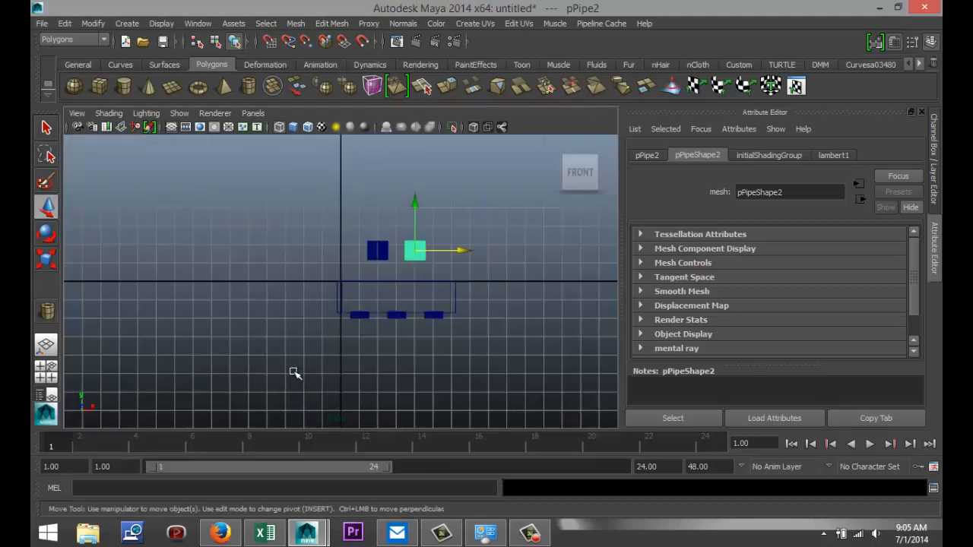
click(376, 251)
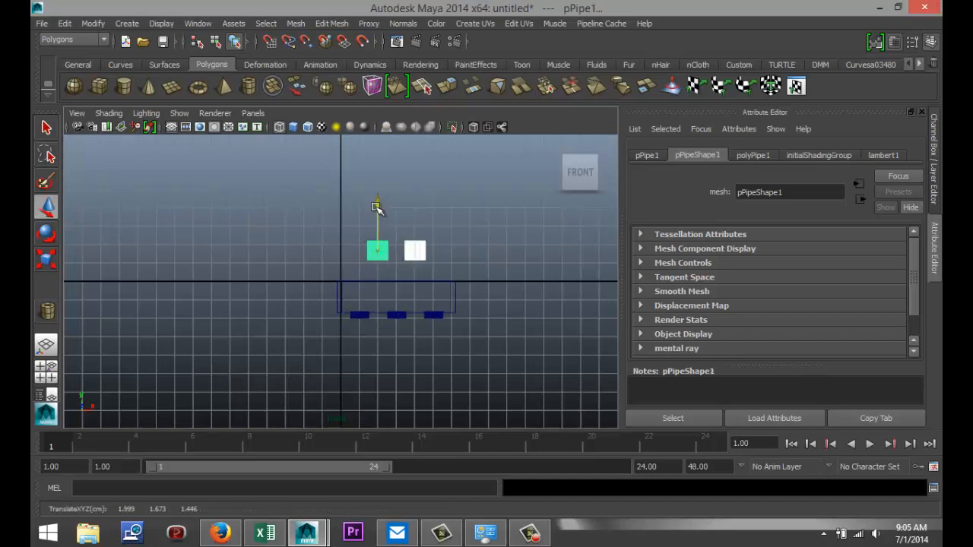
drag(375, 206, 378, 248)
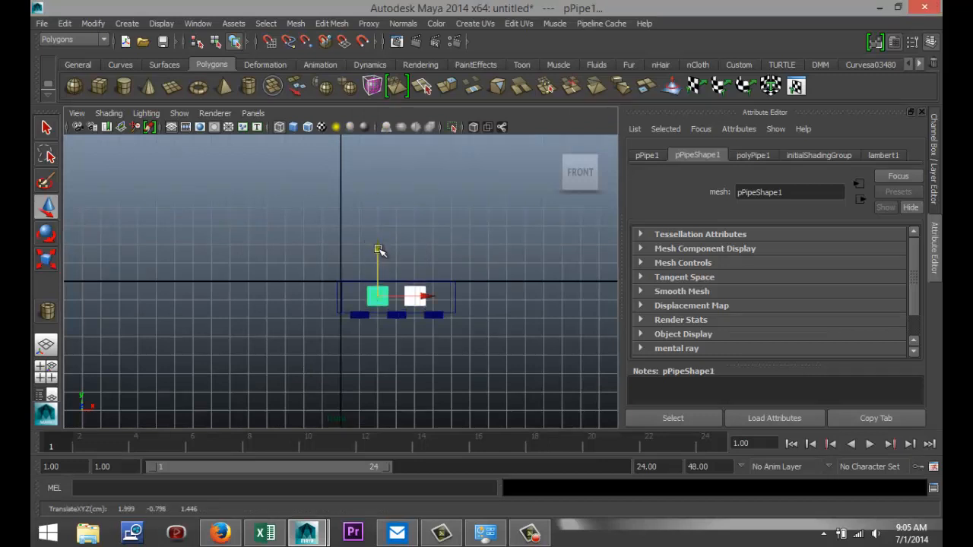
Step: Stretch both pipes vertically to a Y scale of about 0.490 and lower them to about Y -0.870, against the studded wall
scroll(417, 332, up, 5)
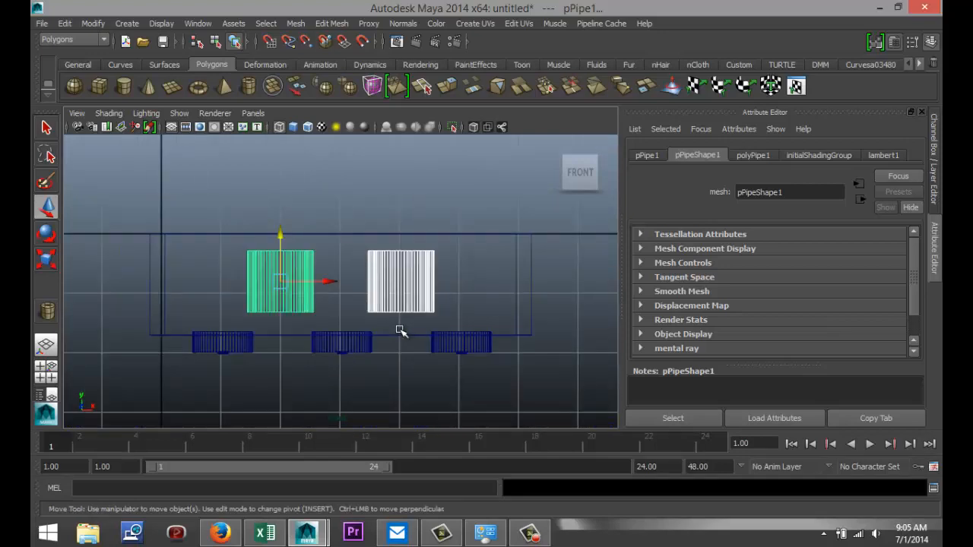
key(r)
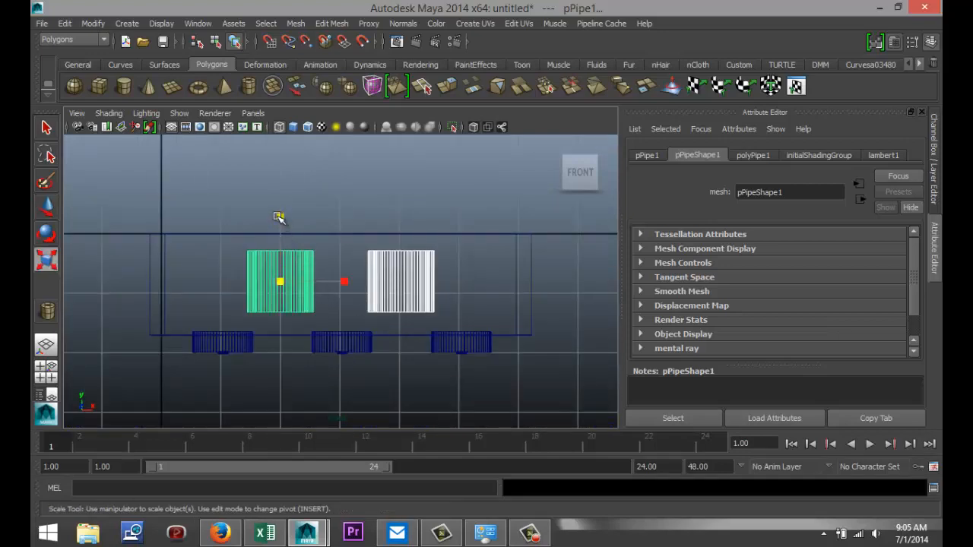
drag(279, 217, 281, 180)
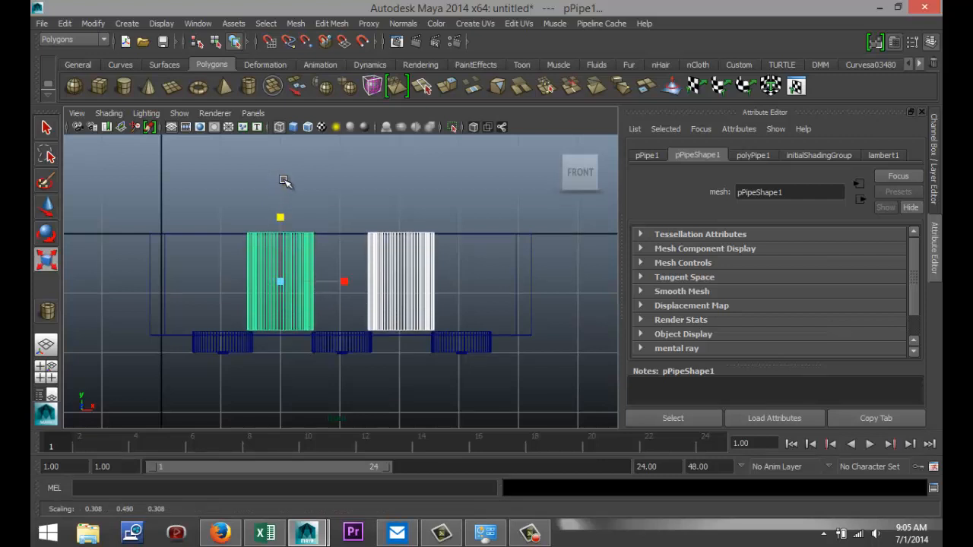
key(w)
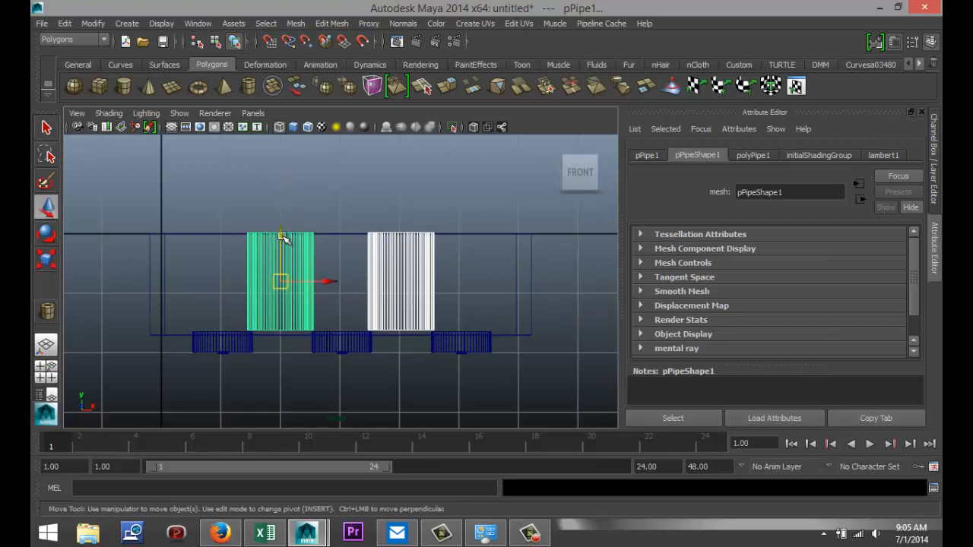
drag(281, 237, 282, 240)
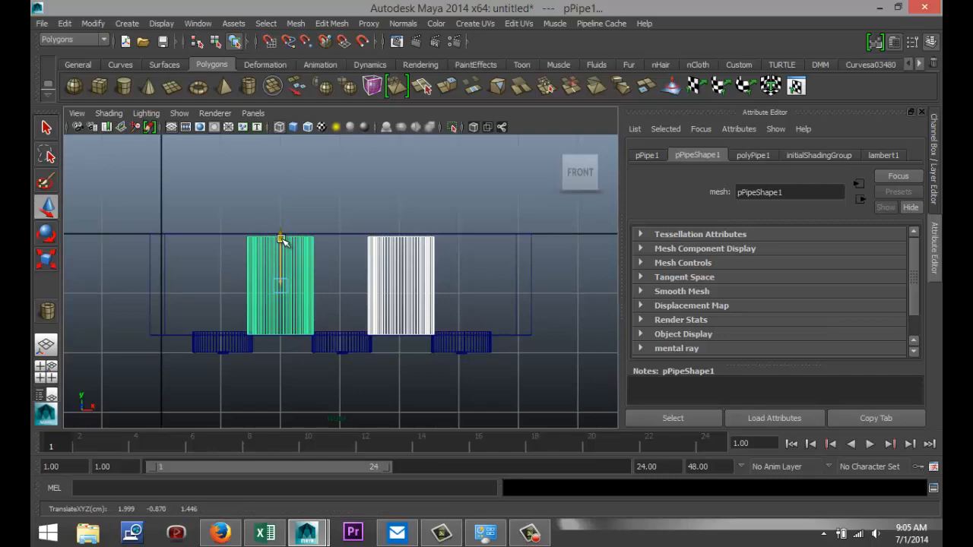
Step: In the perspective view, select the whole brick with its studs and pipes and raise it above the grid, with the pipes at about Y 4.848
click(46, 371)
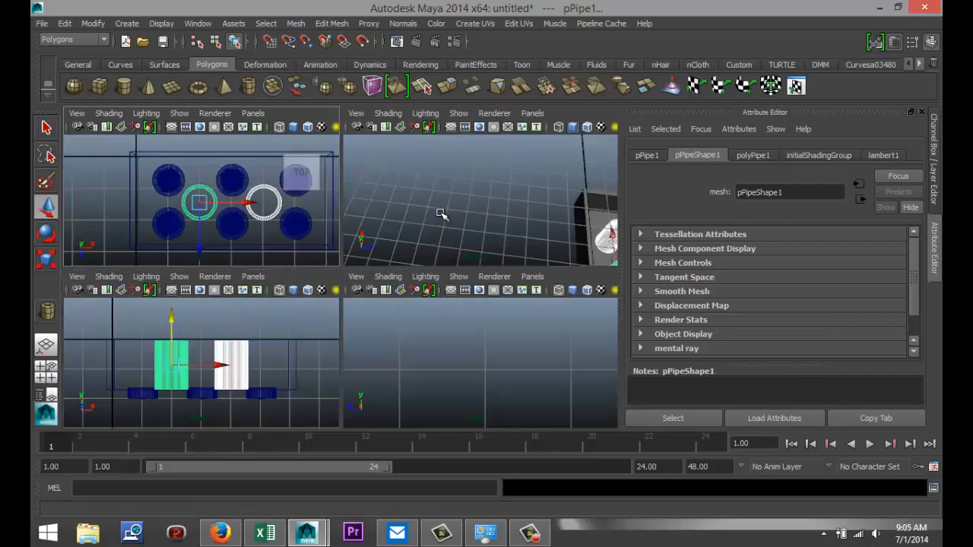
key(space)
click(391, 299)
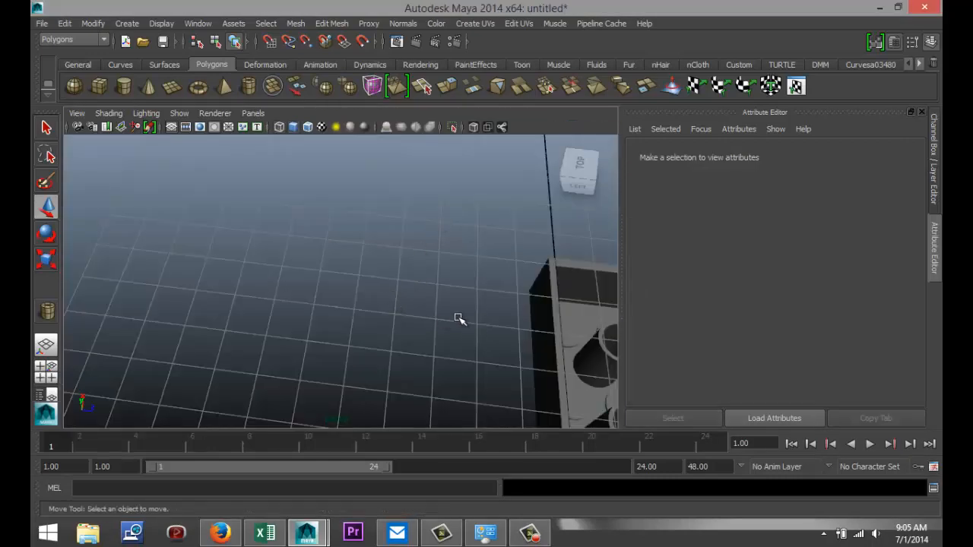
alt+drag(464, 322, 363, 263)
scroll(364, 263, down, 5)
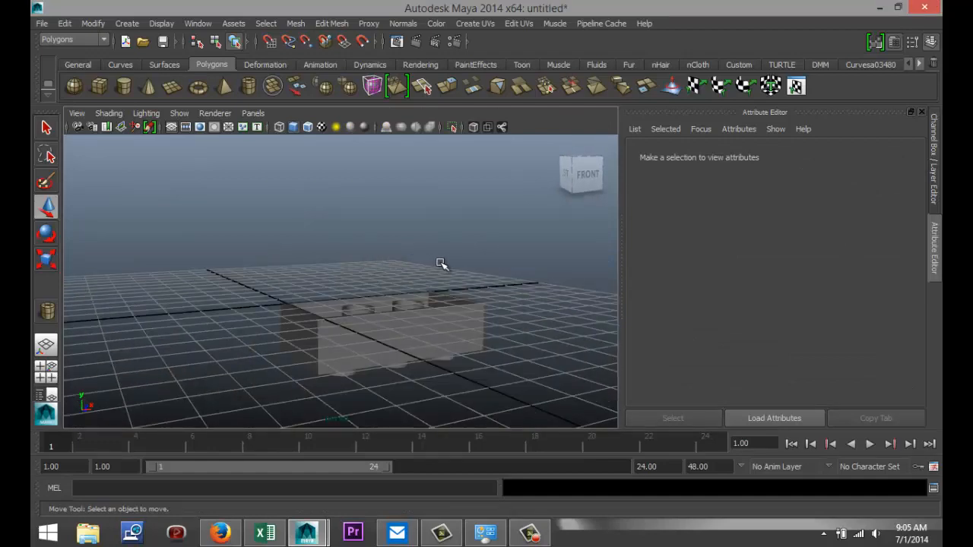
alt+drag(439, 263, 537, 317)
scroll(525, 341, down, 4)
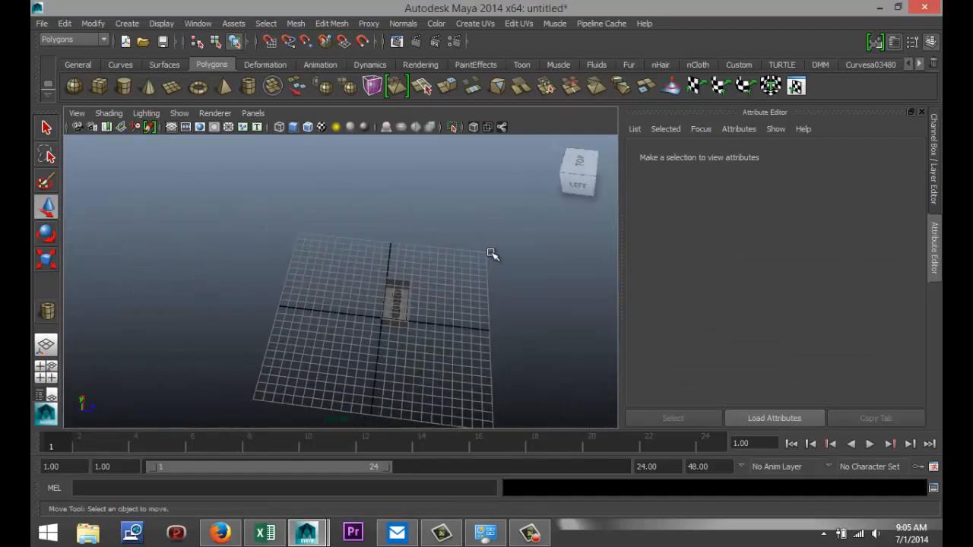
alt+drag(490, 253, 497, 271)
scroll(462, 299, up, 3)
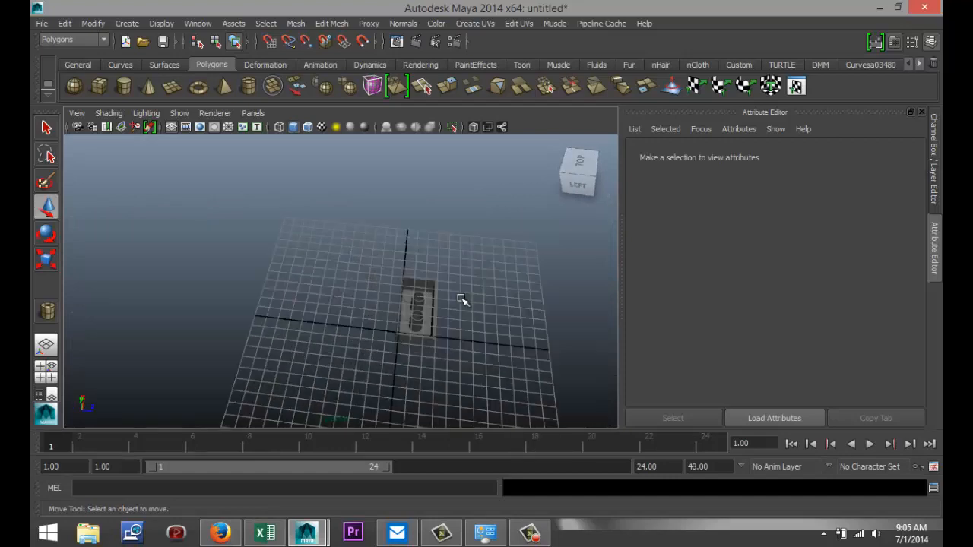
drag(350, 259, 488, 368)
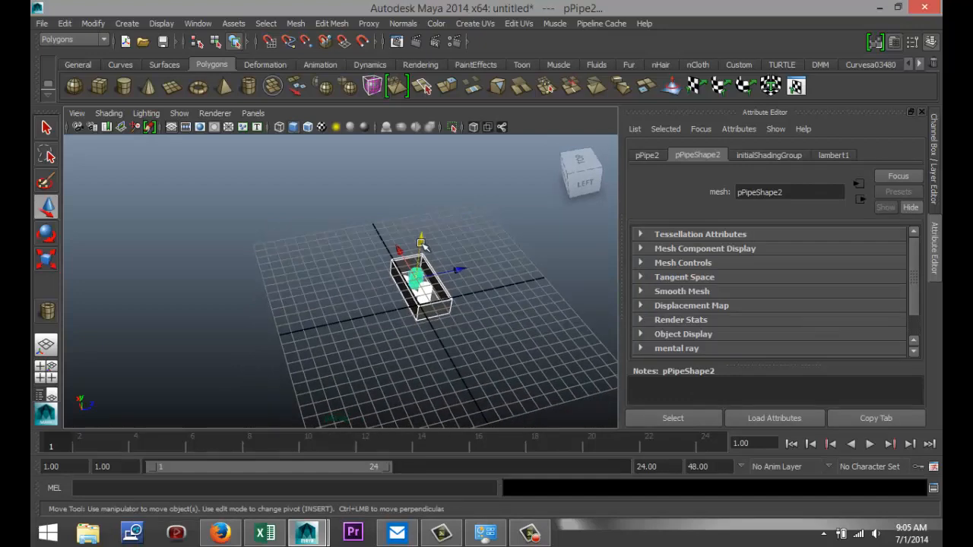
drag(423, 243, 418, 188)
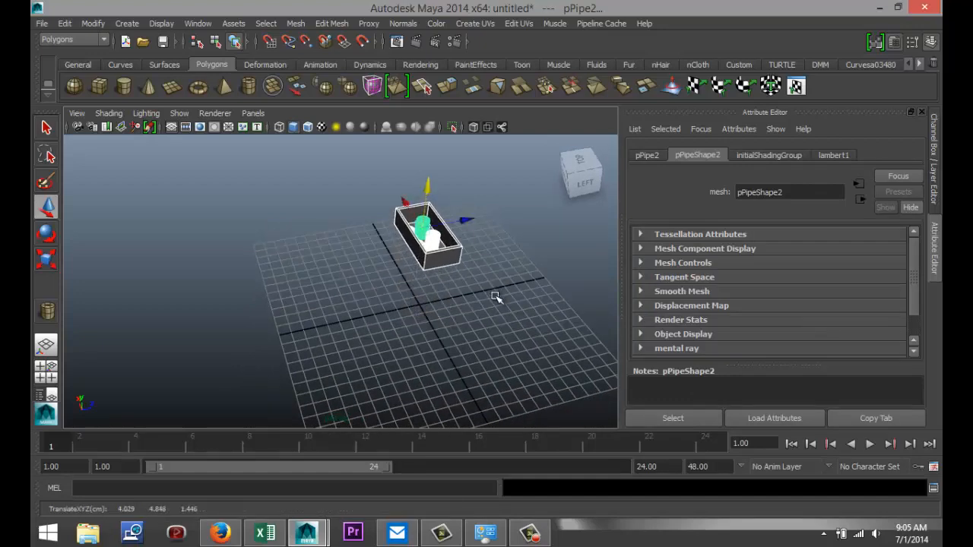
Step: Create a thin, upright polygon cube on the grid beside the brick's long side
scroll(498, 297, down, 2)
alt+middle_drag(492, 280, 404, 334)
scroll(398, 328, up, 5)
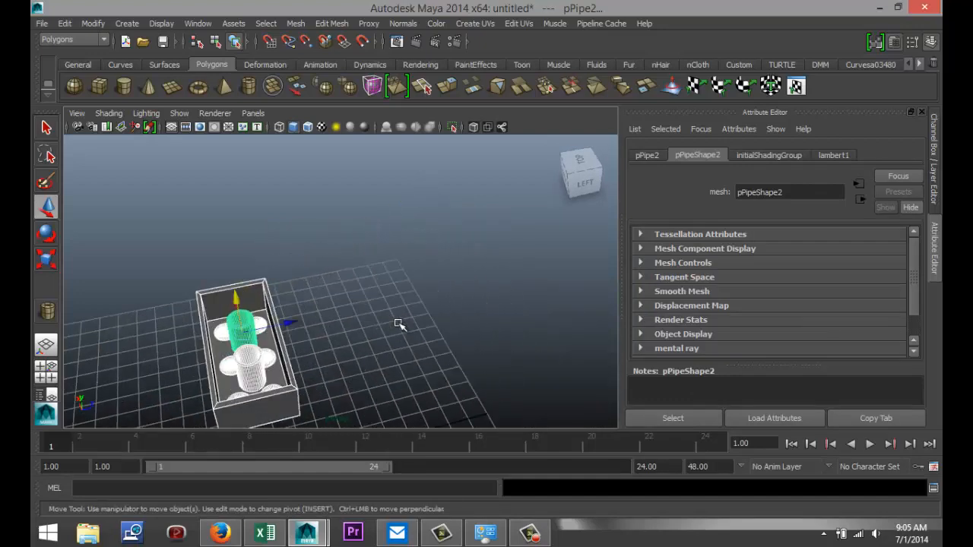
alt+drag(363, 318, 508, 282)
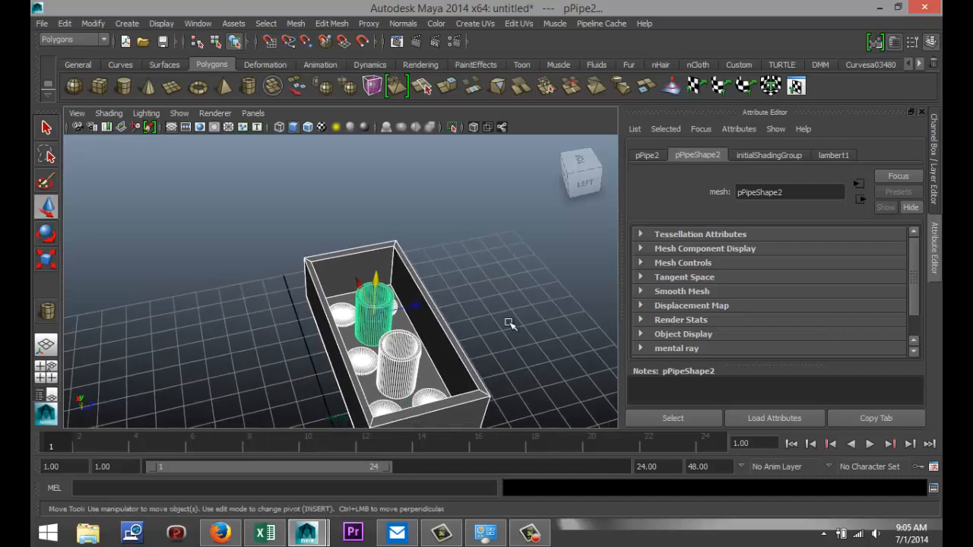
alt+drag(510, 323, 391, 359)
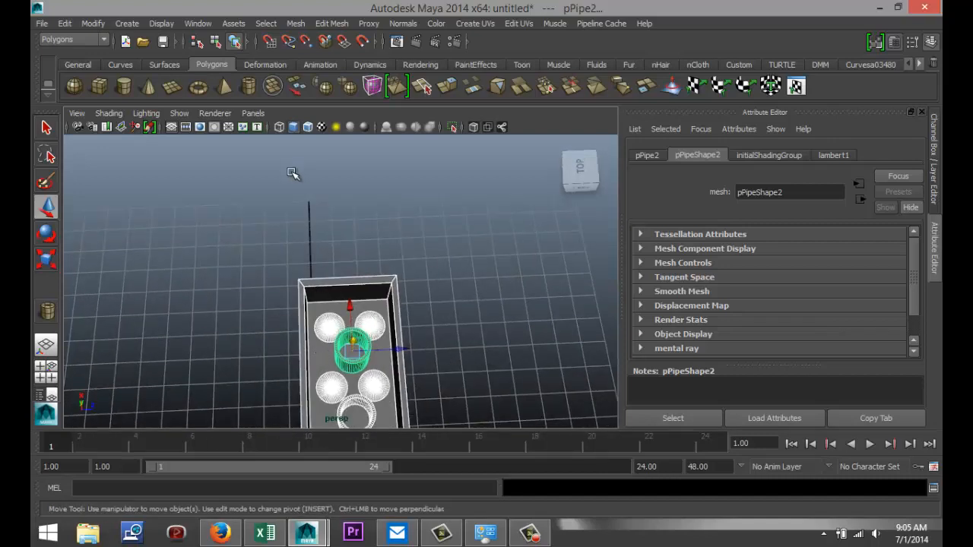
click(97, 94)
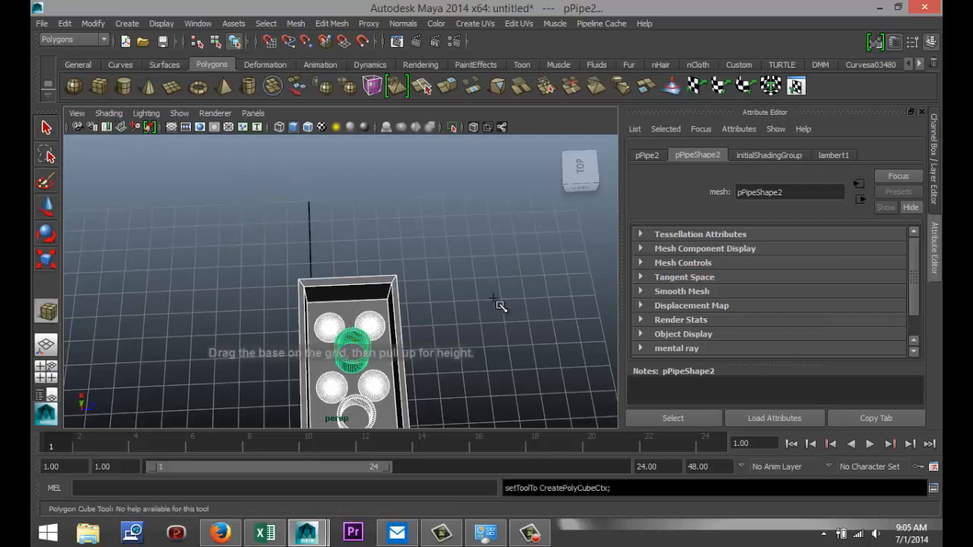
drag(467, 302, 501, 283)
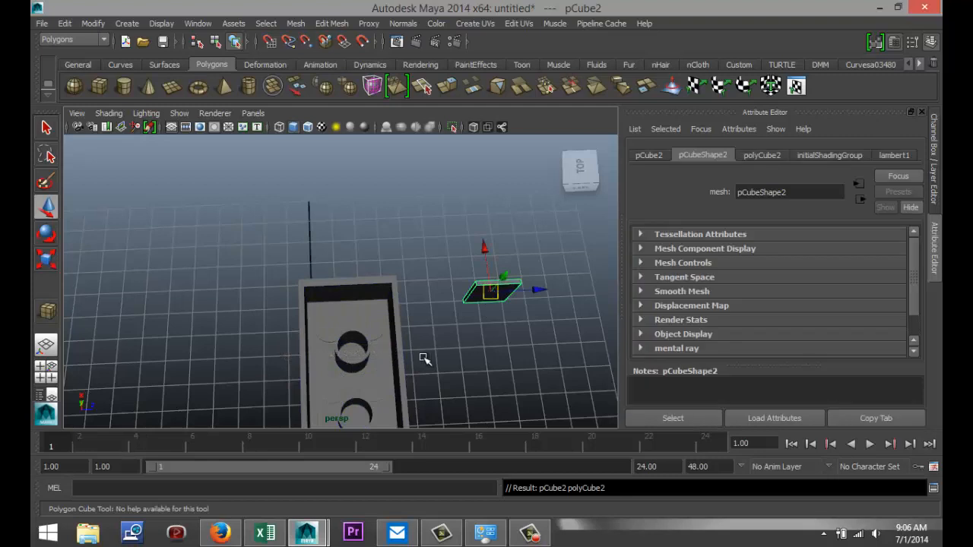
Step: In the top view, move the thin box to about X 2.982 and Z 2.749, at the middle of the brick's long wall
click(50, 377)
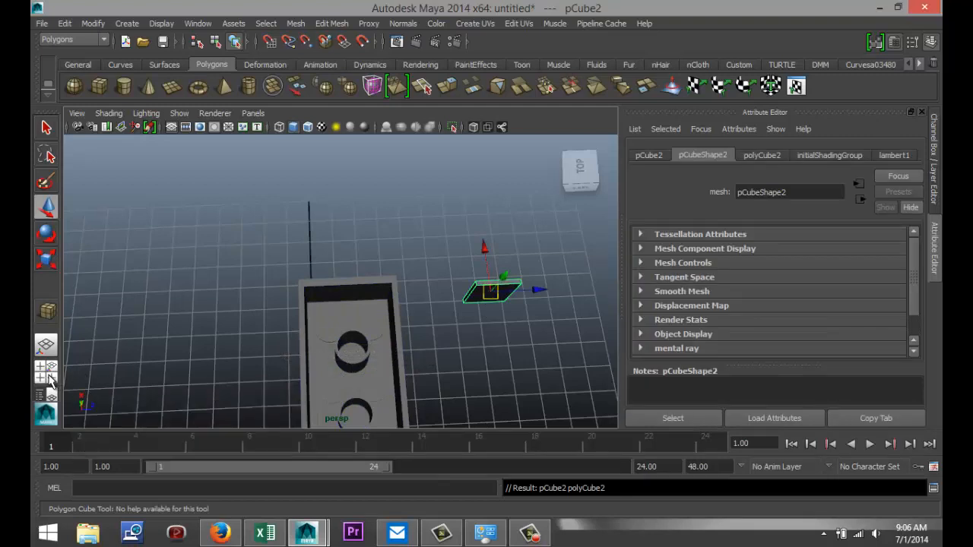
key(space)
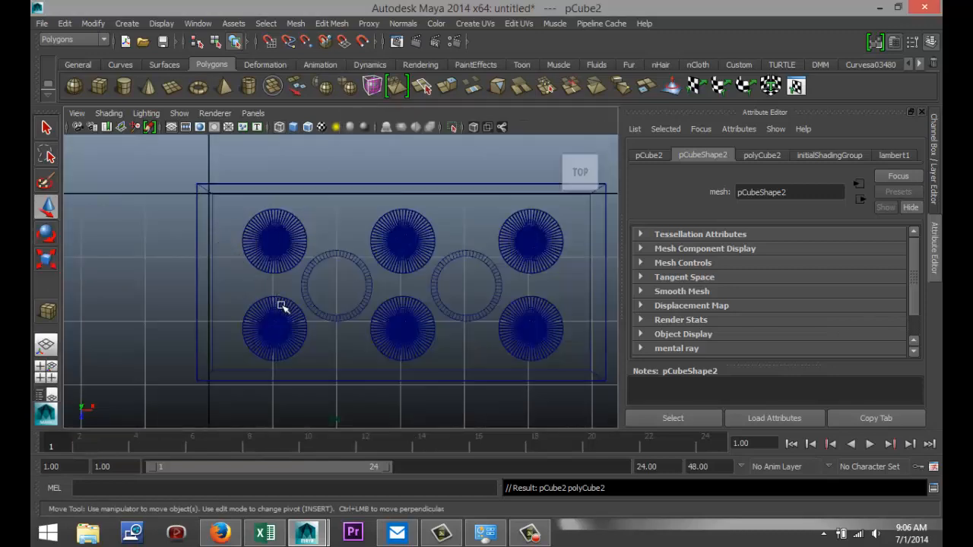
scroll(285, 317, down, 5)
drag(488, 399, 410, 392)
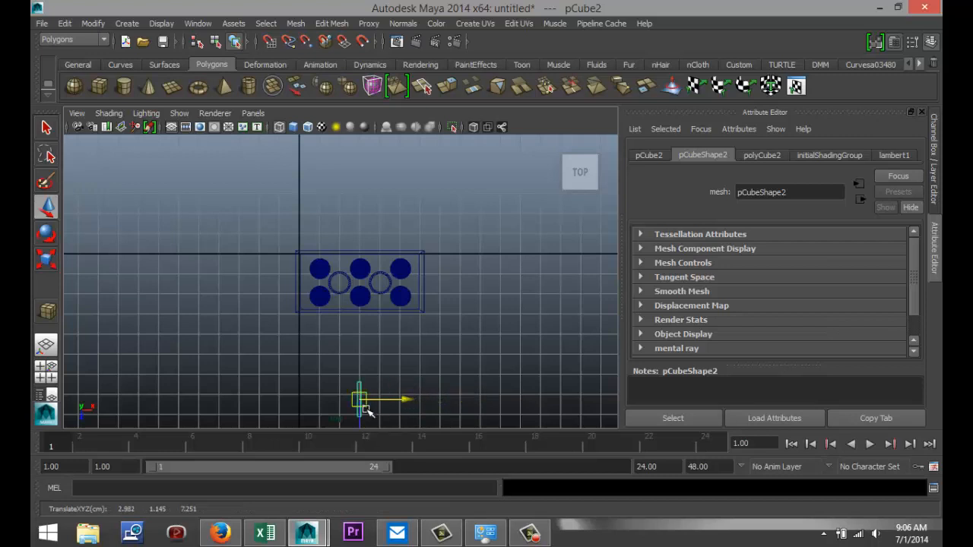
drag(360, 421, 355, 334)
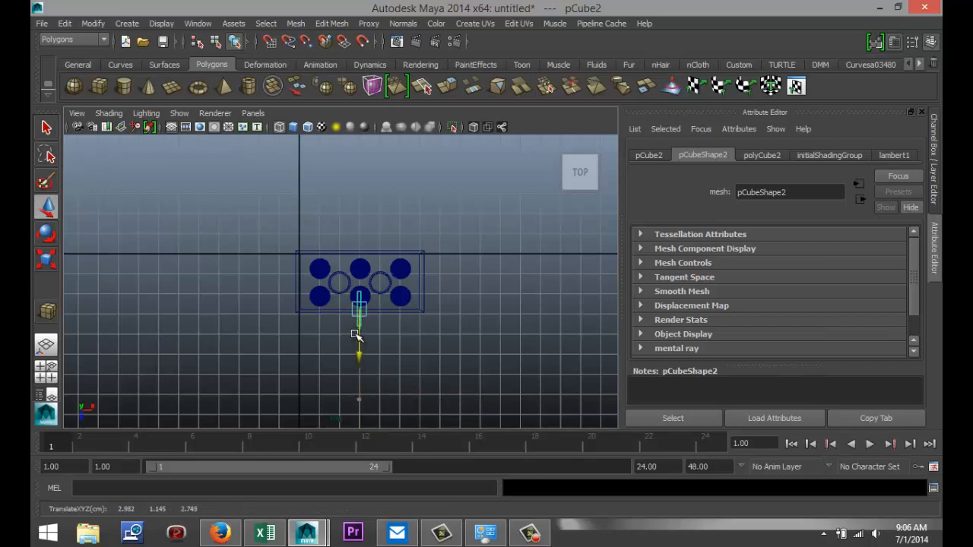
Step: Scale the thin box uniformly to about 0.671, then shorten it along Z to a scale of about 0.343
scroll(363, 339, up, 5)
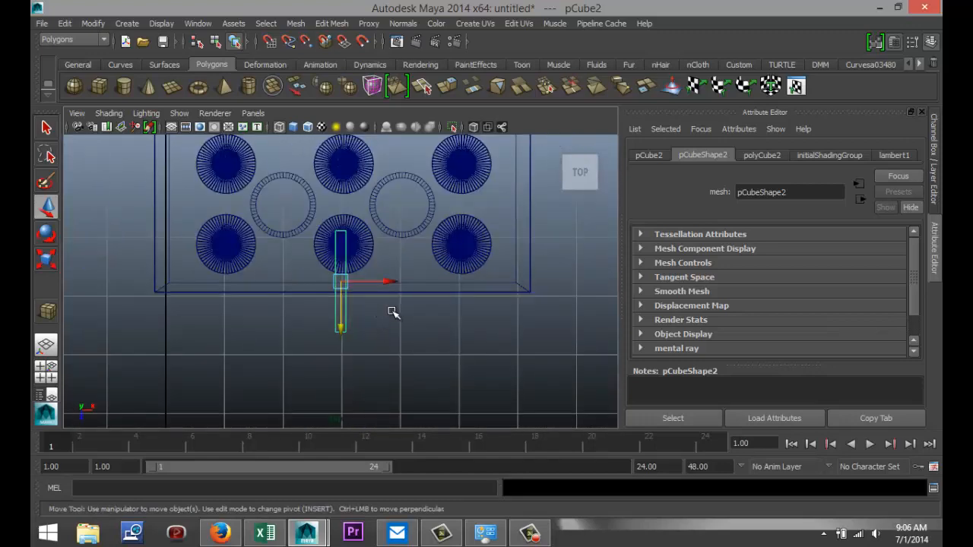
key(r)
drag(342, 283, 316, 281)
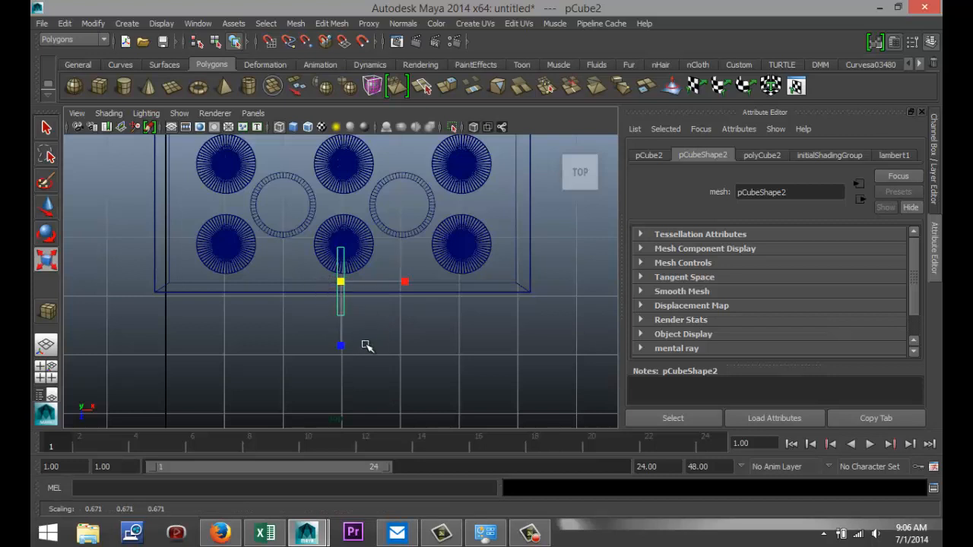
drag(338, 348, 337, 317)
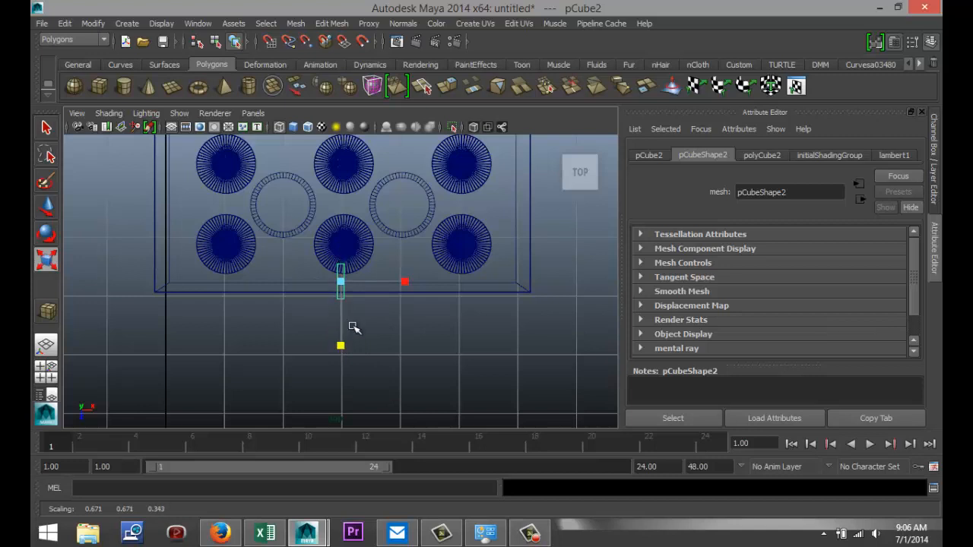
Step: Move the thin box to about X 3.006 and Z 2.554 so it sits at the inner side of the brick's long wall
key(w)
click(393, 282)
drag(394, 283, 394, 283)
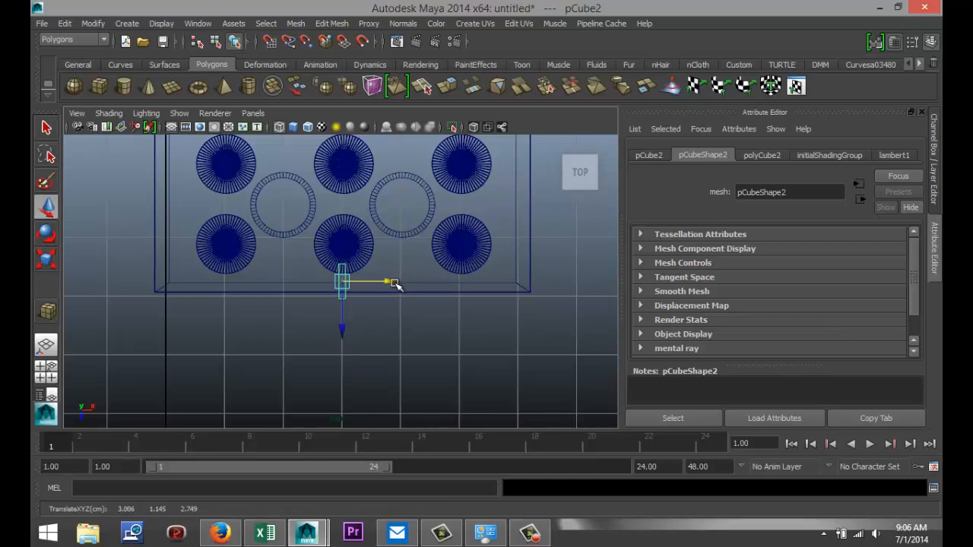
drag(342, 330, 343, 316)
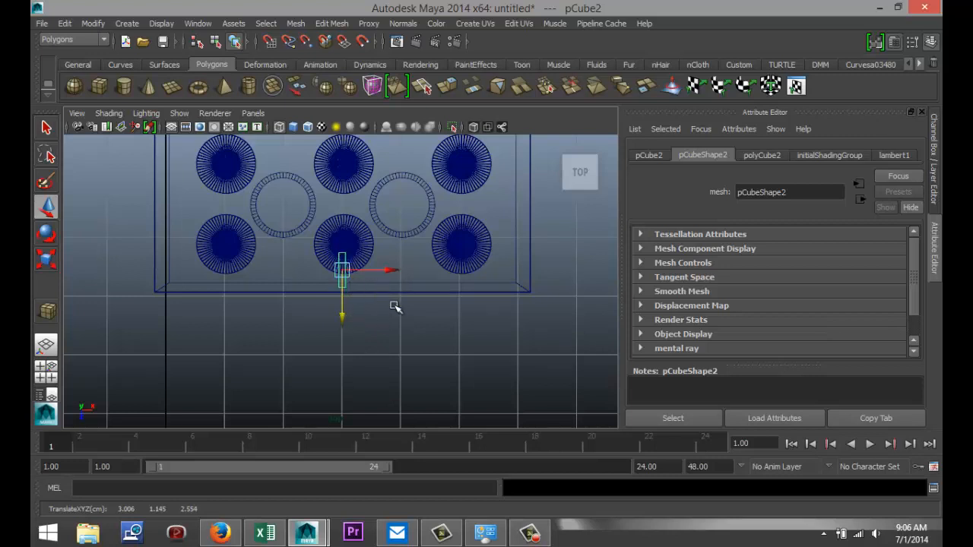
Step: Duplicate the thin box and move the copy along Z to about 0.182, at the opposite long wall
scroll(399, 310, down, 3)
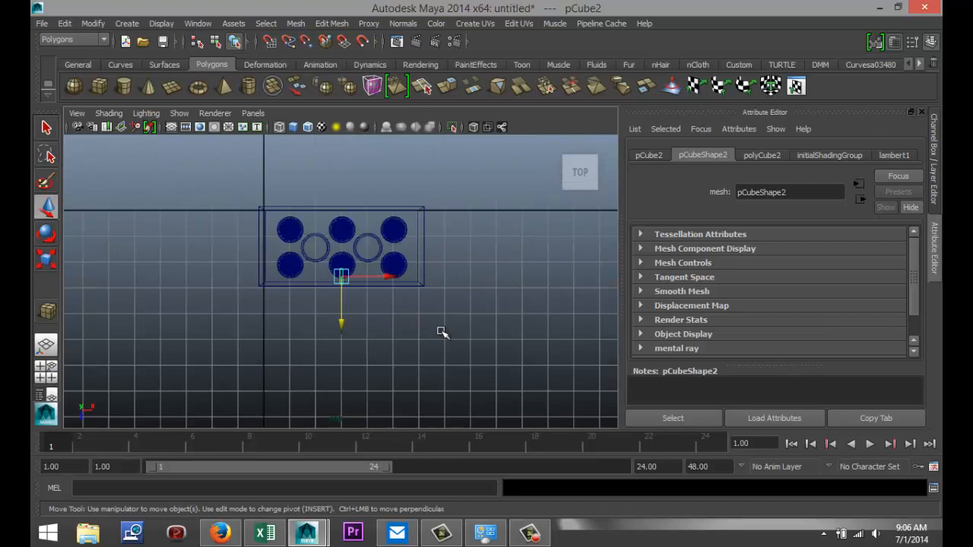
key(ctrl+d)
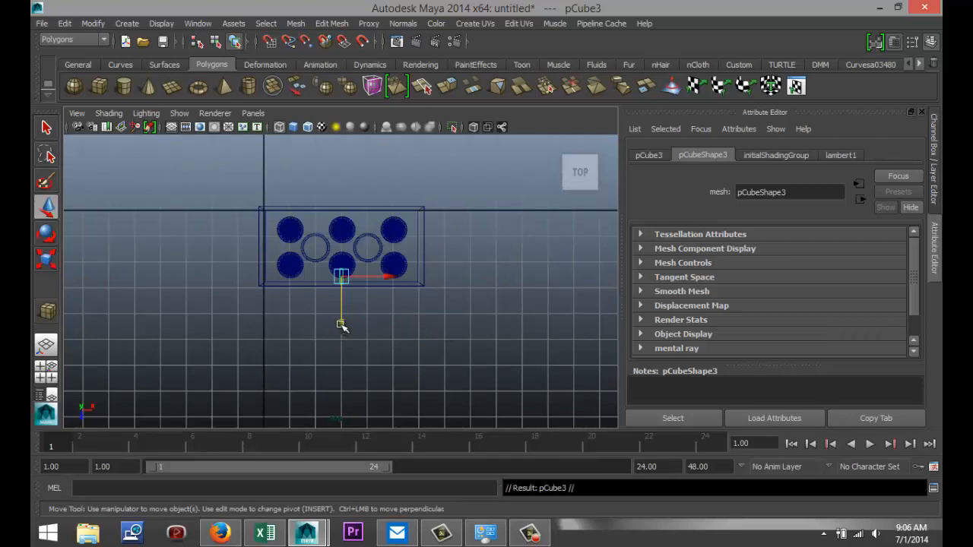
drag(340, 326, 340, 263)
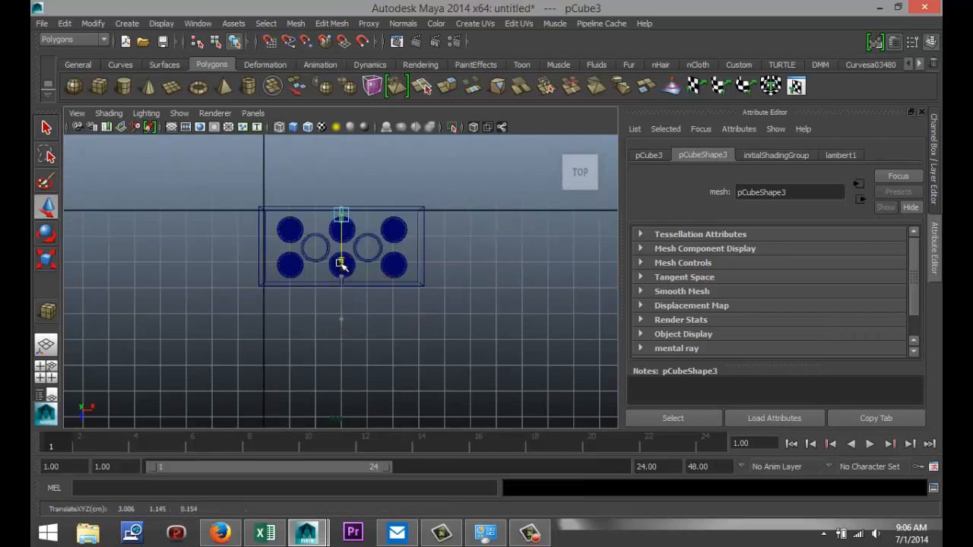
scroll(371, 292, up, 5)
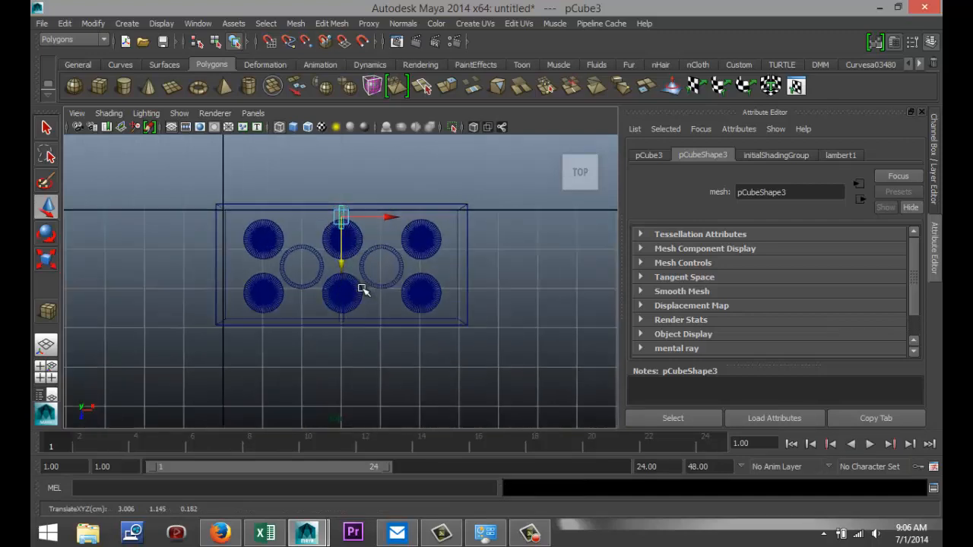
scroll(378, 293, down, 6)
scroll(374, 303, up, 2)
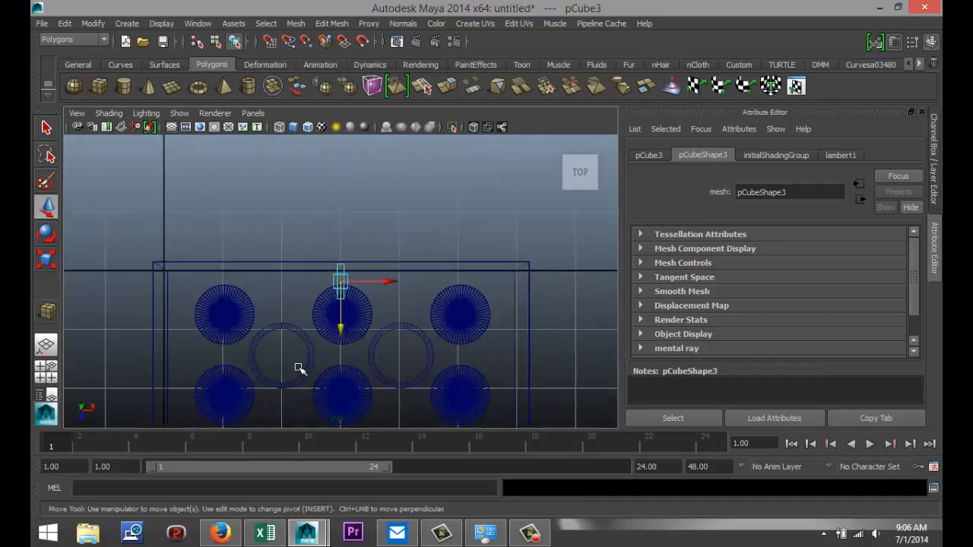
Step: In the right view, select both thin boxes and raise them into the brick, to about Y 4.866
click(48, 382)
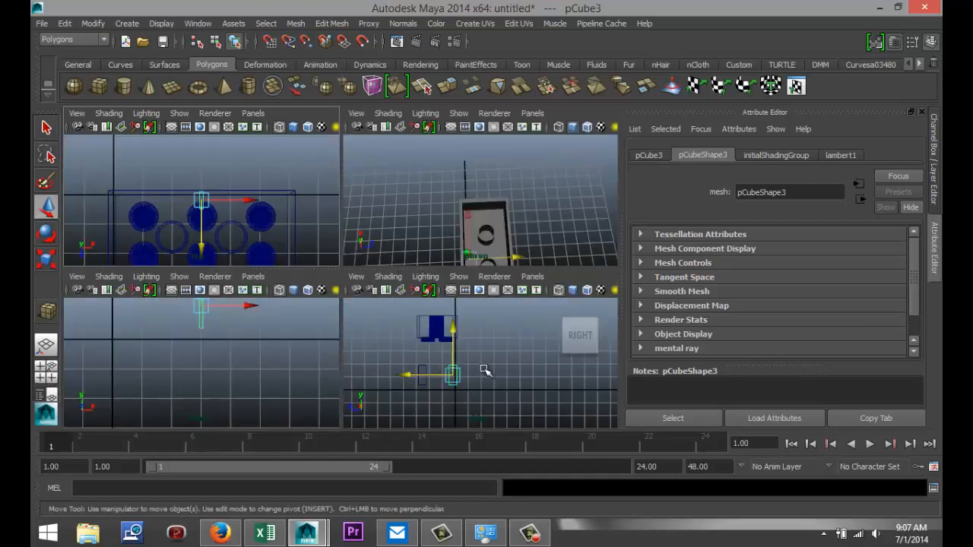
key(space)
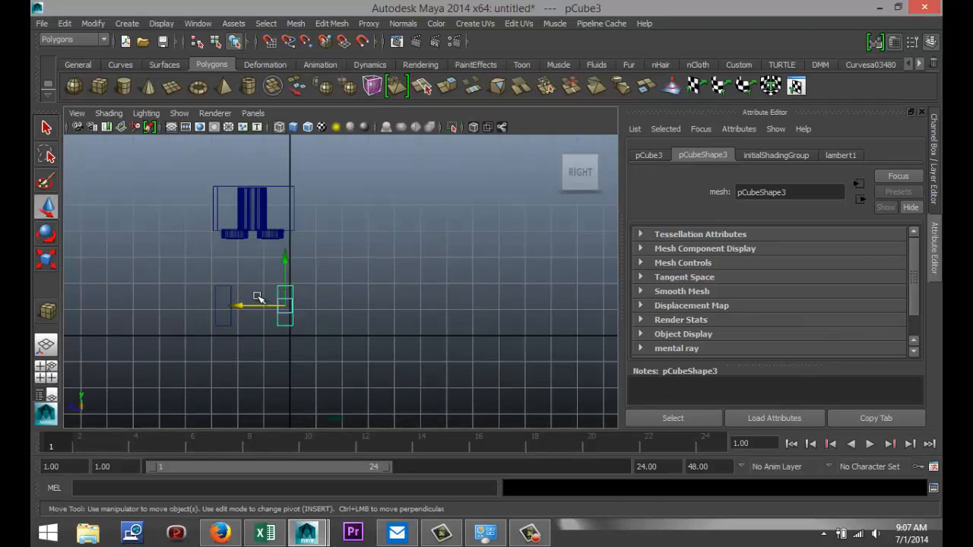
click(229, 292)
drag(228, 294, 216, 164)
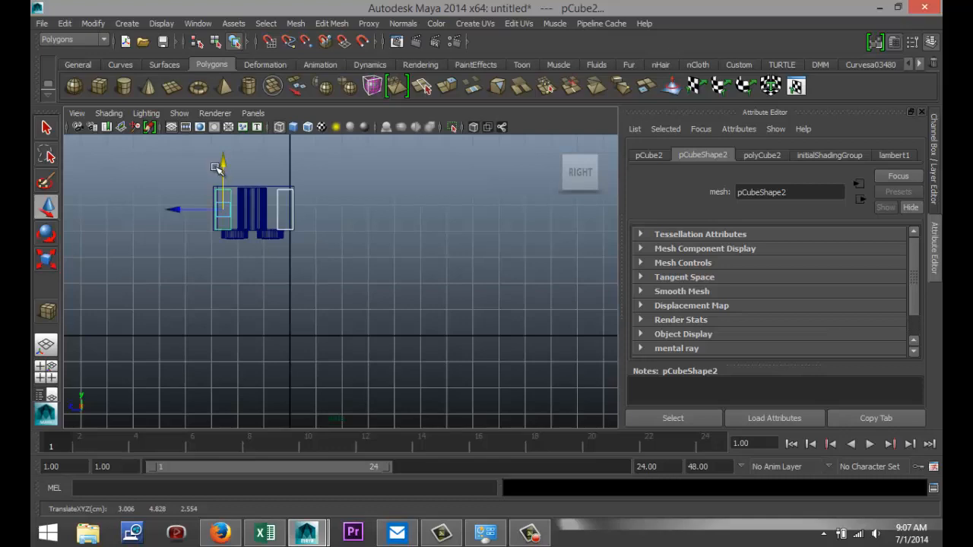
scroll(302, 266, up, 5)
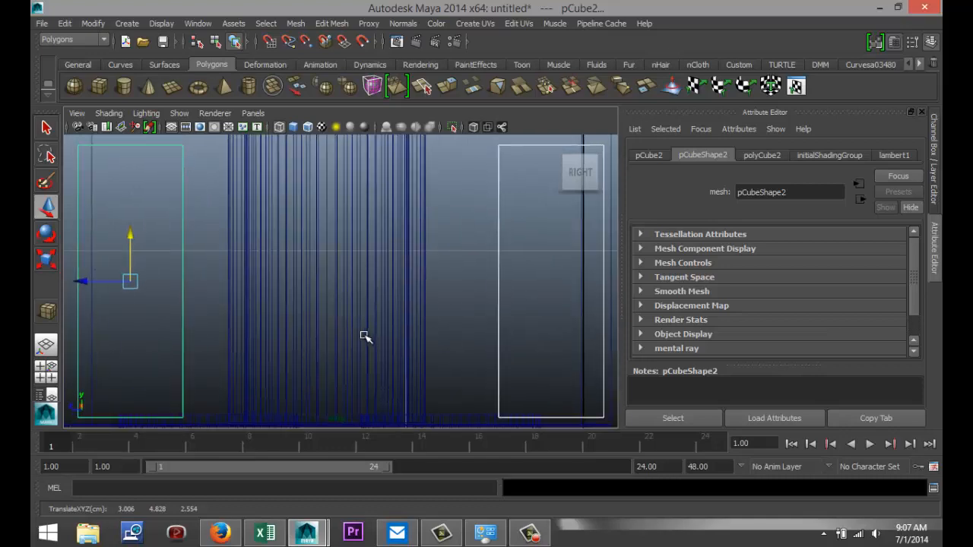
scroll(365, 337, down, 6)
scroll(359, 333, up, 2)
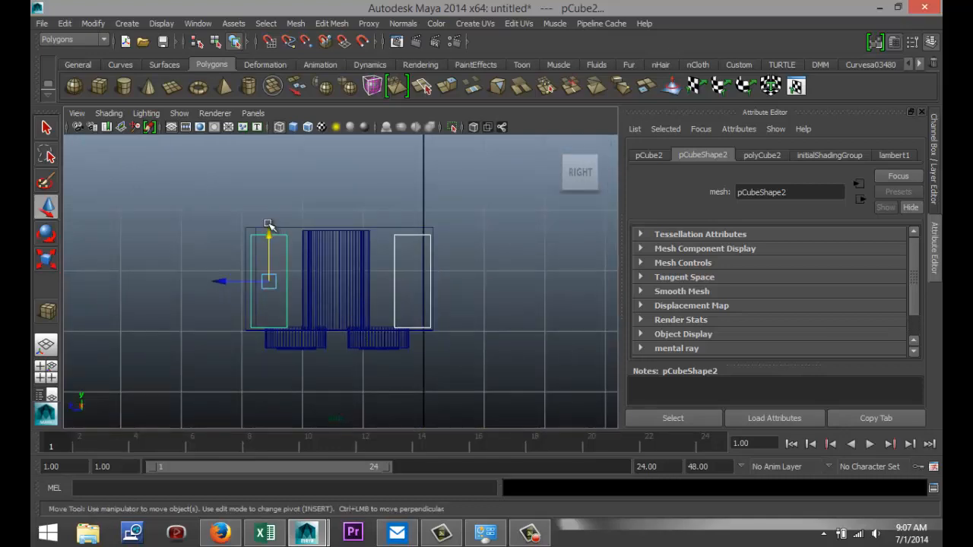
drag(268, 227, 269, 228)
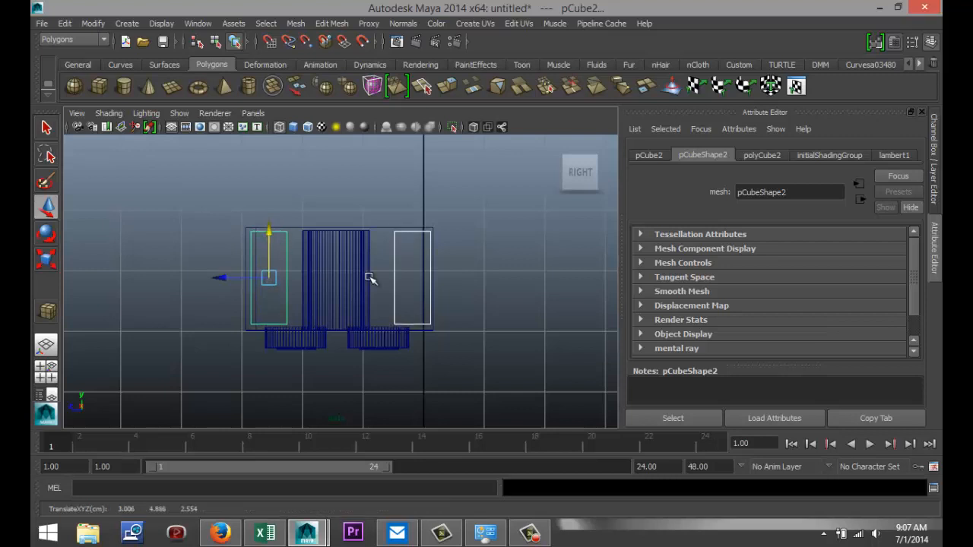
Step: Stretch both thin boxes along Y to nearly the brick's full height and adjust their position to about Y 4.875
key(r)
drag(268, 216, 269, 210)
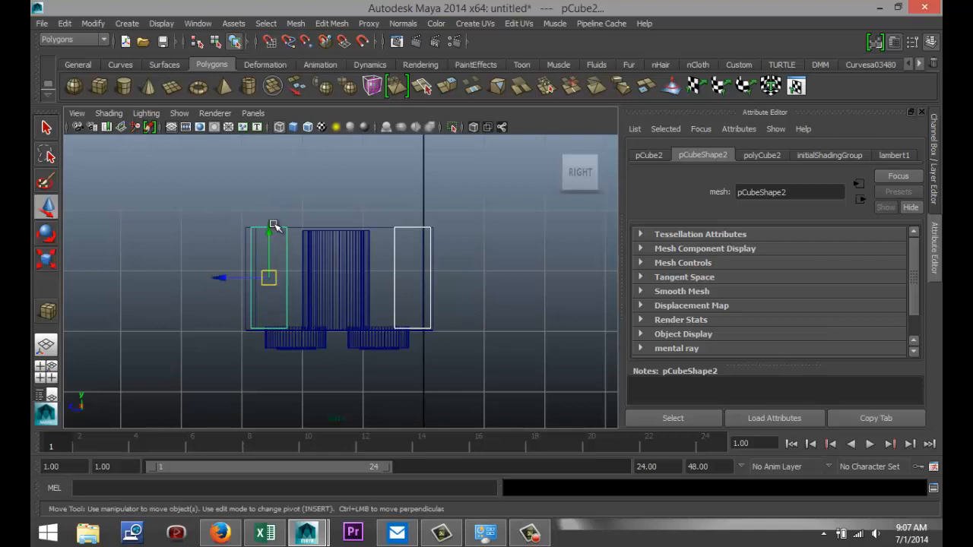
key(w)
drag(269, 230, 269, 231)
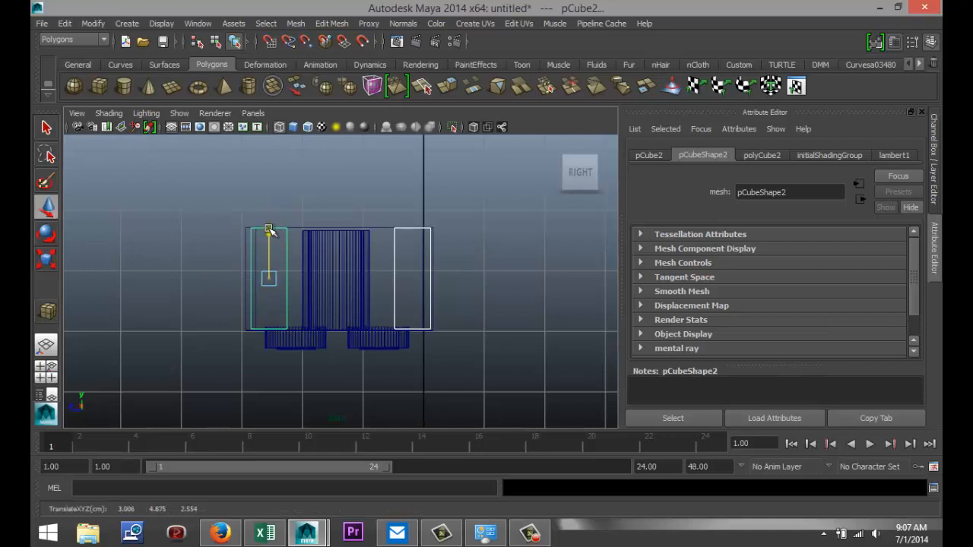
Step: Select both wall ribs in the perspective view, then move them in the top view to about X 3.998, in line with a pipe
click(46, 372)
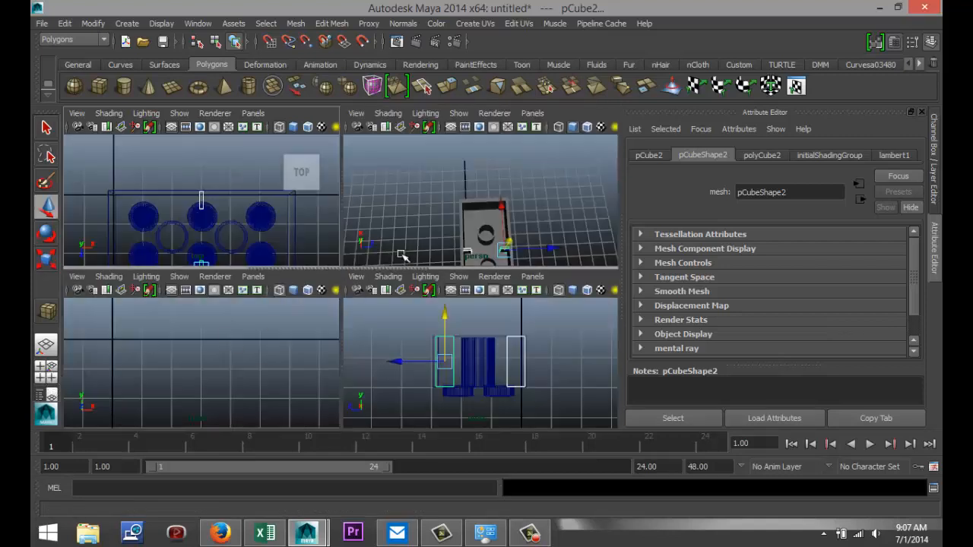
key(space)
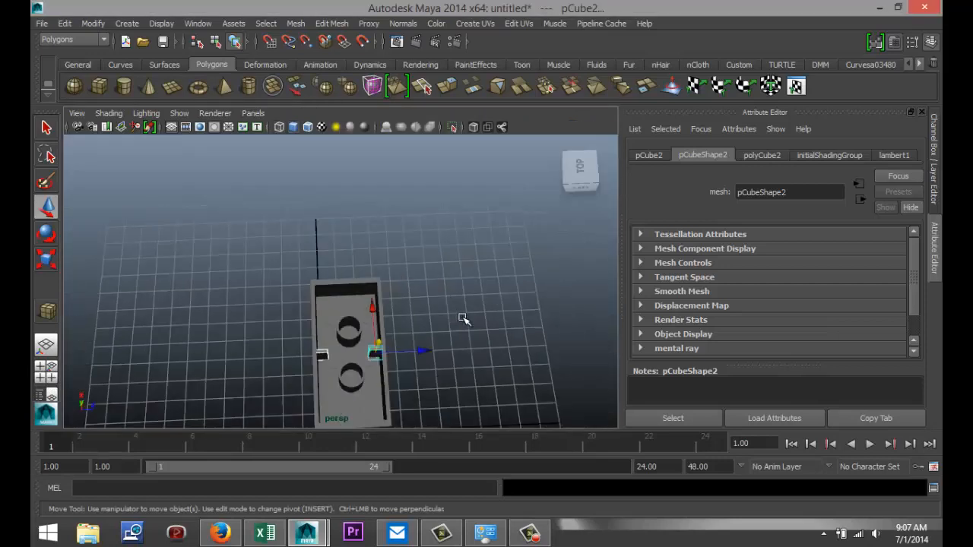
click(463, 328)
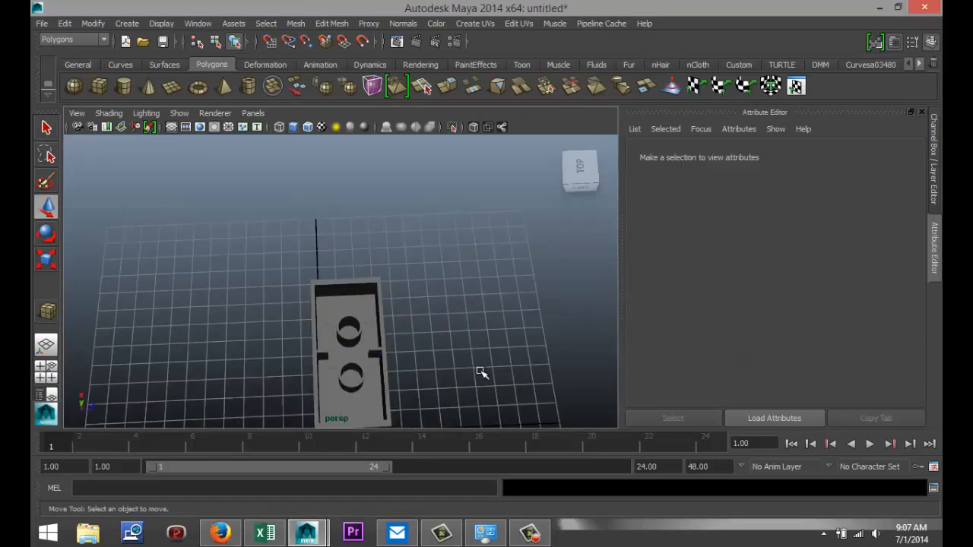
alt+drag(480, 372, 425, 358)
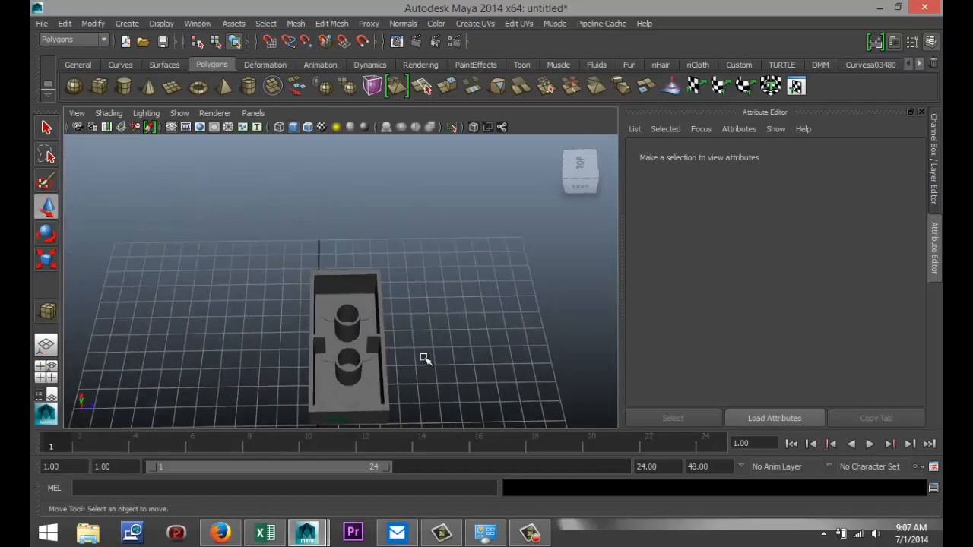
click(373, 342)
click(320, 344)
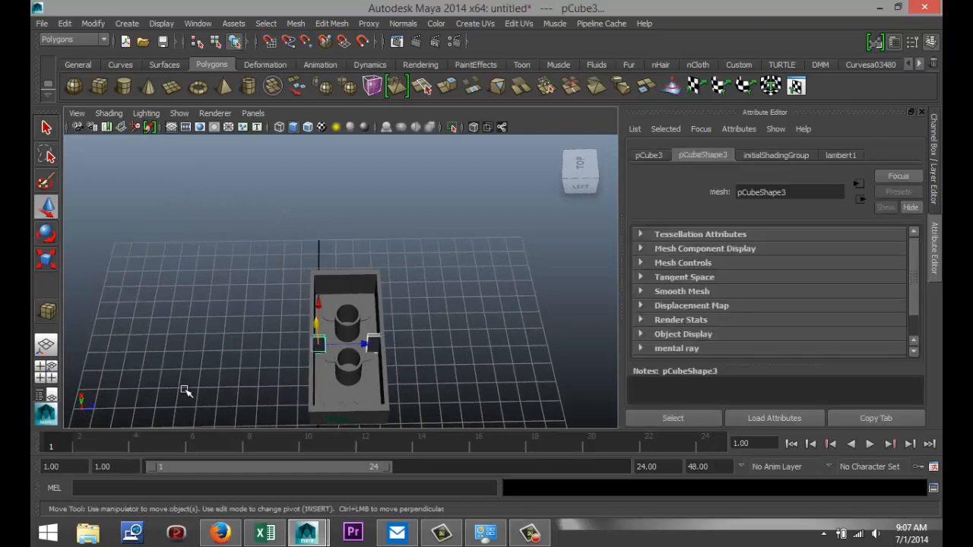
click(49, 372)
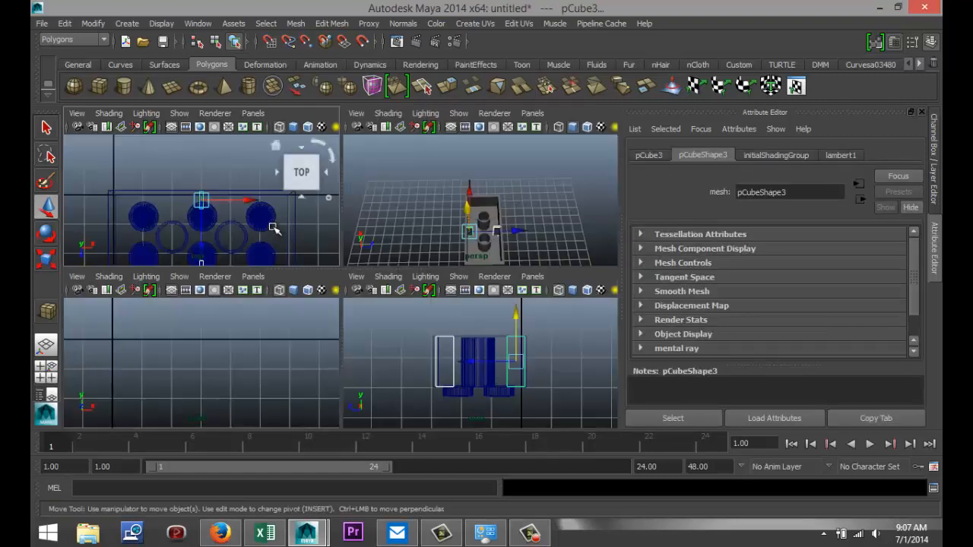
scroll(272, 227, down, 2)
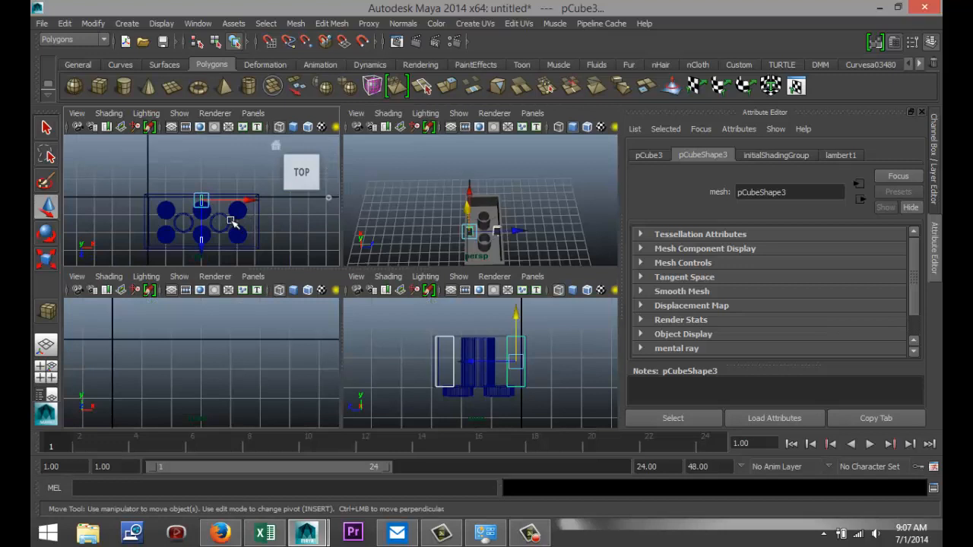
key(space)
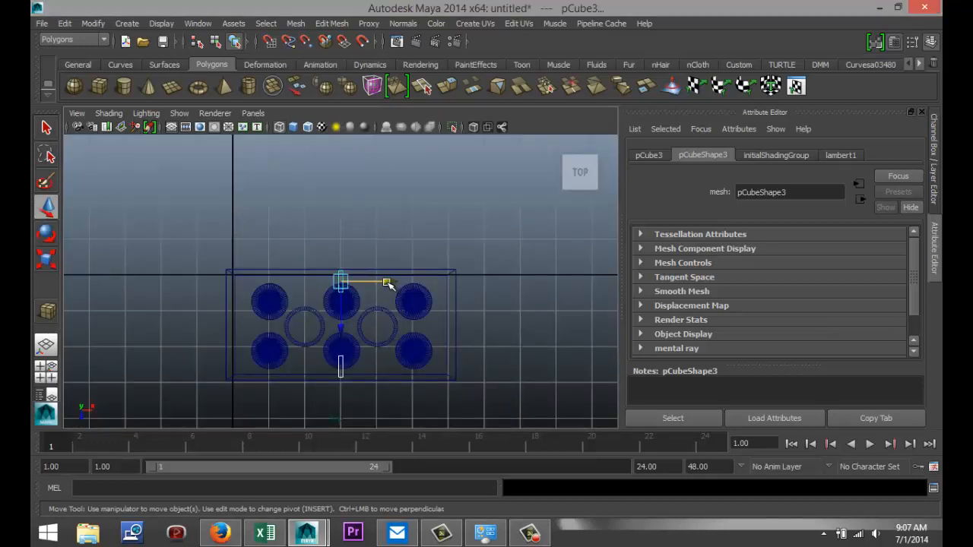
drag(388, 282, 424, 282)
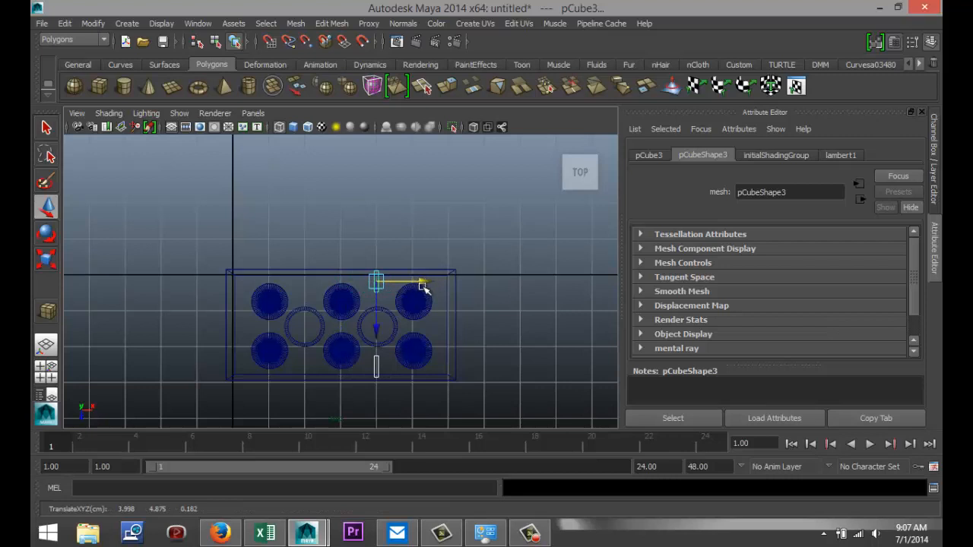
Step: Lengthen both ribs along Z so they reach toward the pipe, then clear the selection
key(r)
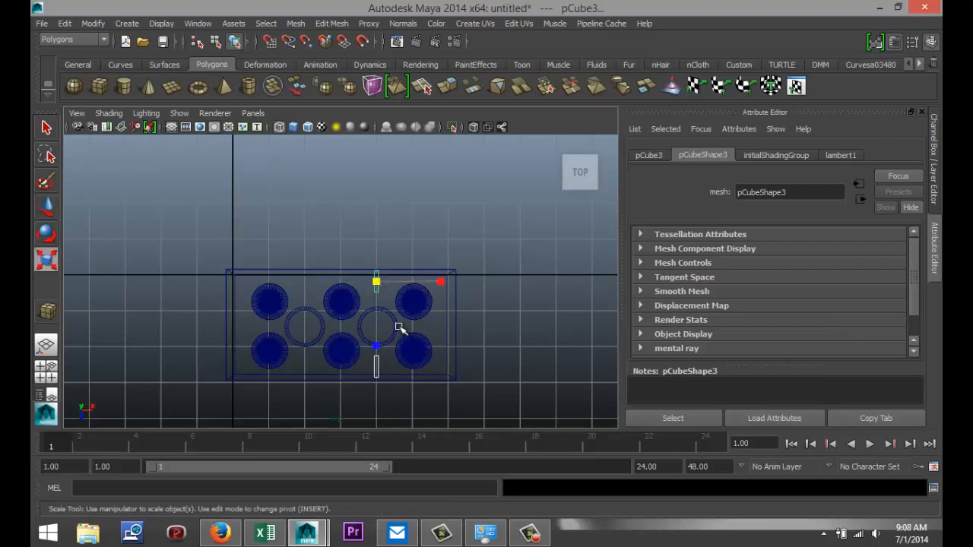
click(377, 343)
drag(378, 343, 379, 392)
click(403, 217)
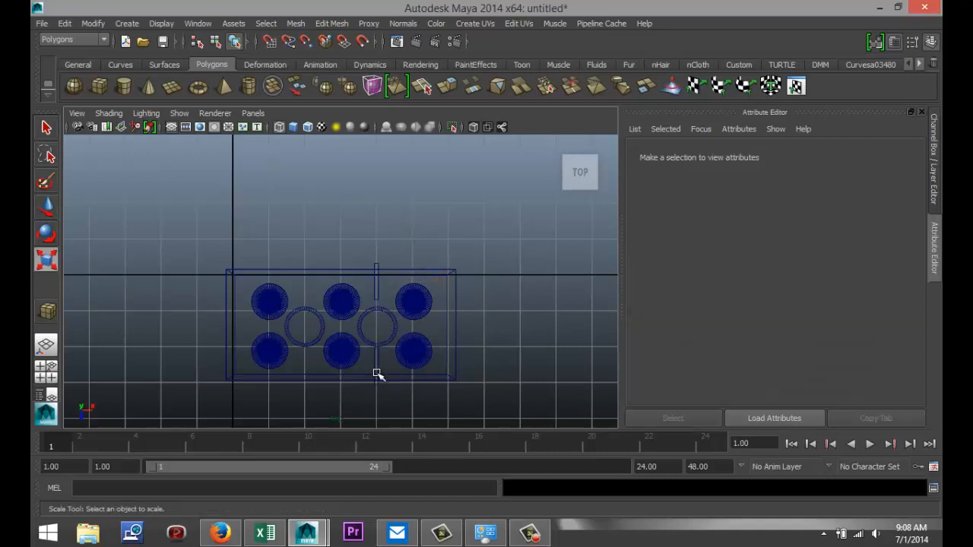
Step: Select only the rib at the brick's larger-Z long wall and move it along Z to about 2.395, touching the pipe
click(378, 372)
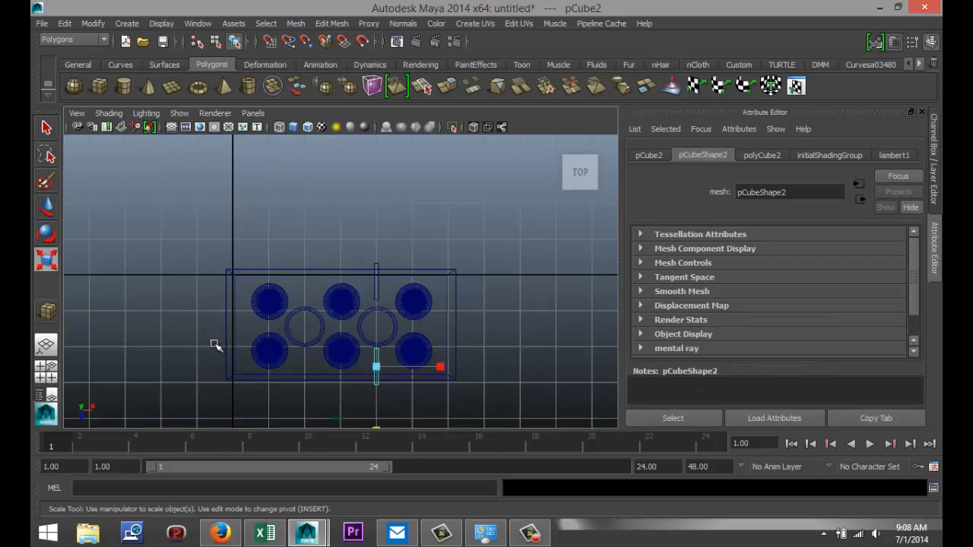
click(521, 293)
click(375, 360)
key(w)
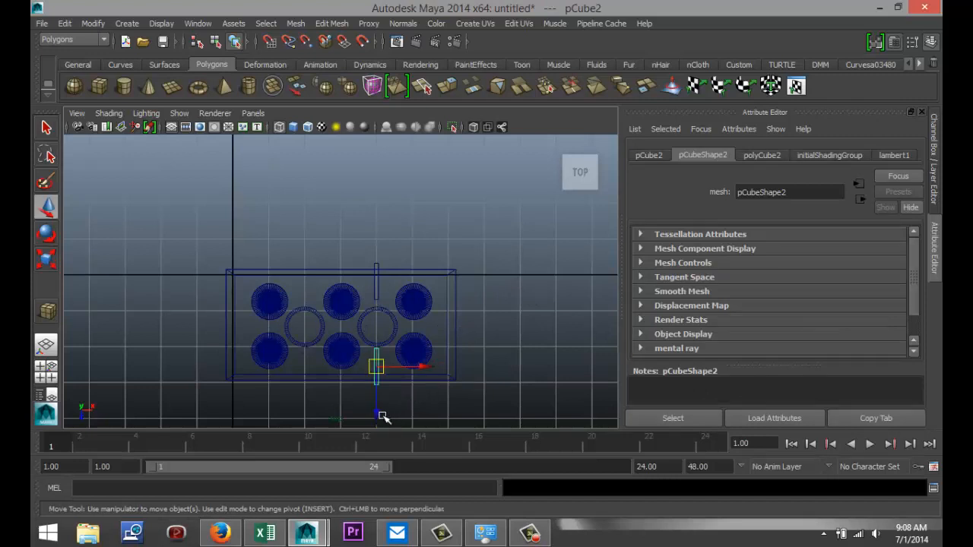
drag(378, 416, 377, 413)
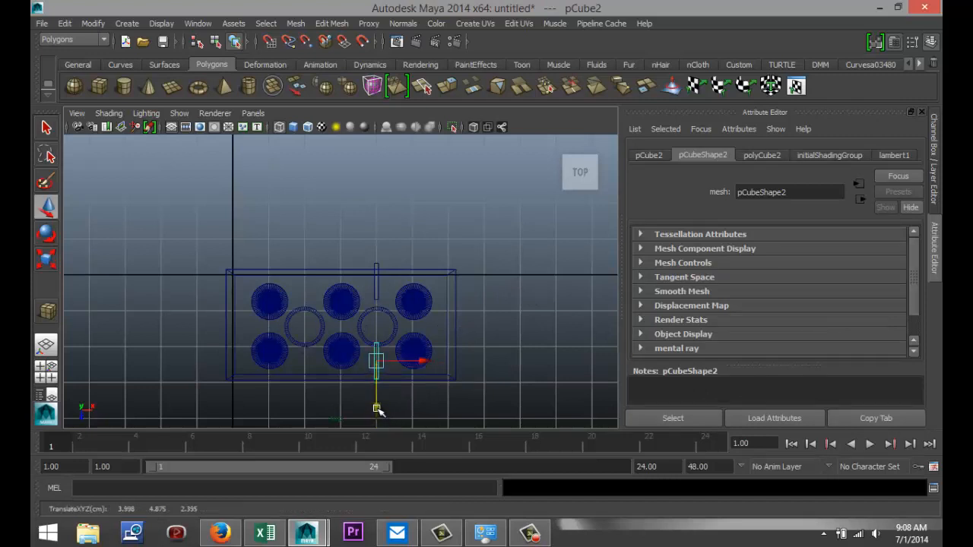
Step: Shorten this rib slightly along Z to fit between pipe and wall, and delete the rib at the opposite wall
key(r)
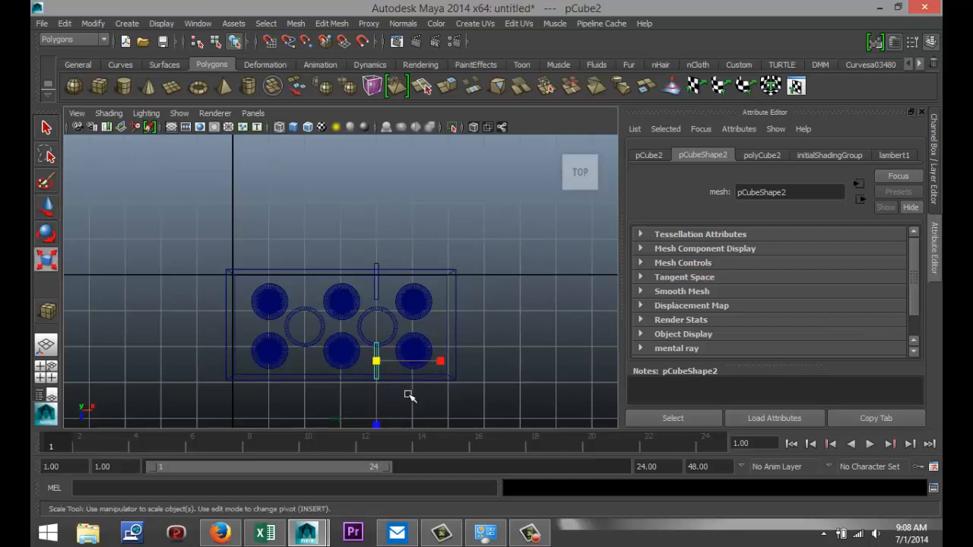
click(376, 424)
key(ctrl+d)
click(440, 334)
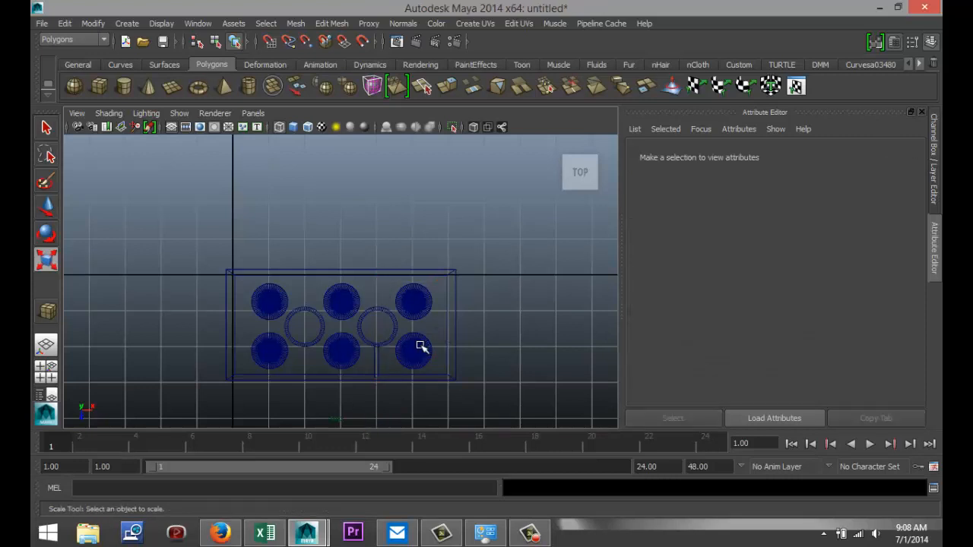
Step: Duplicate the fitted rib, move the copy to about Z 0.411 on the pipe's other side, and select both ribs
click(376, 366)
key(ctrl+d)
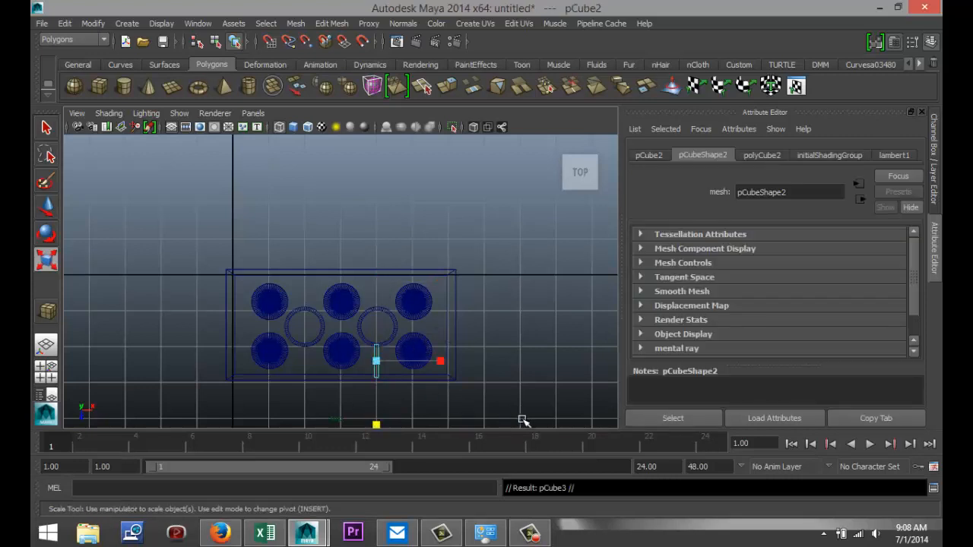
key(w)
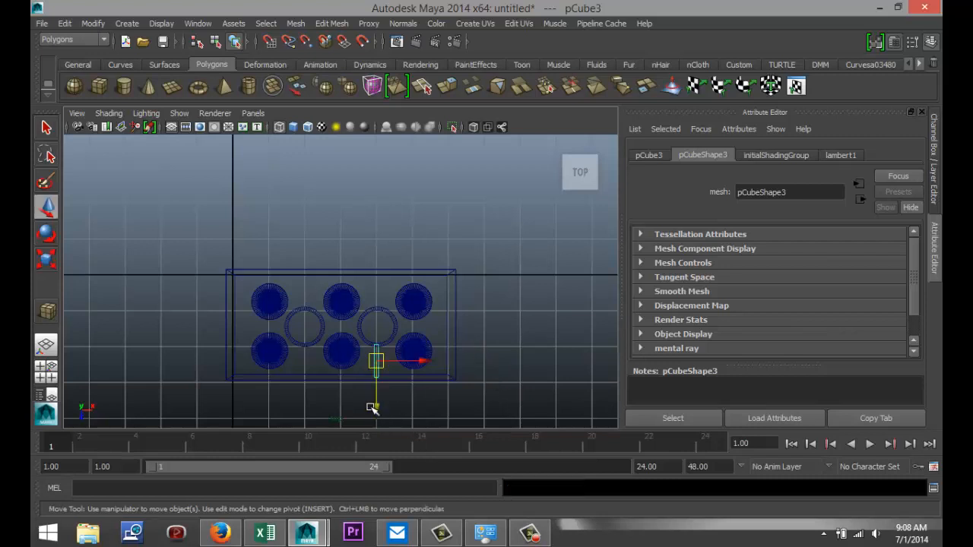
drag(377, 409, 373, 337)
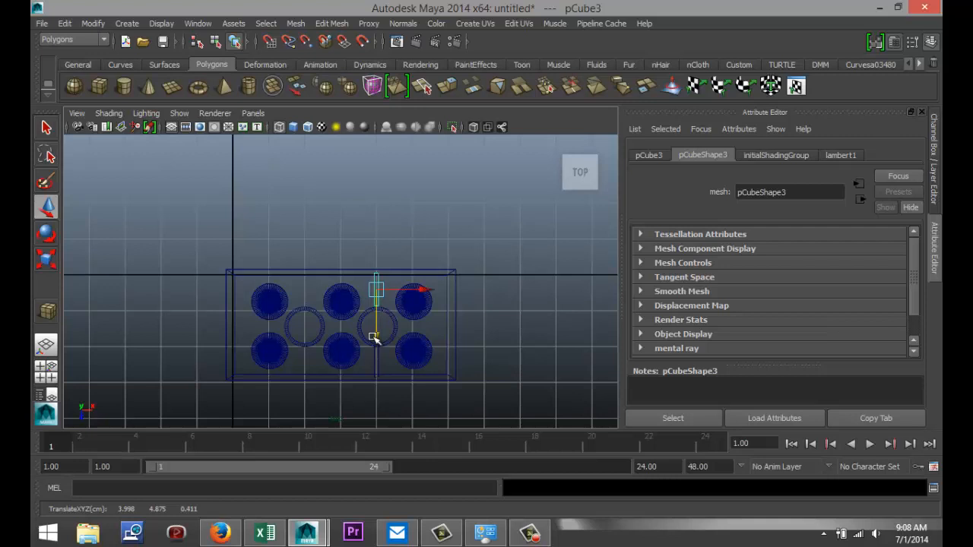
click(380, 366)
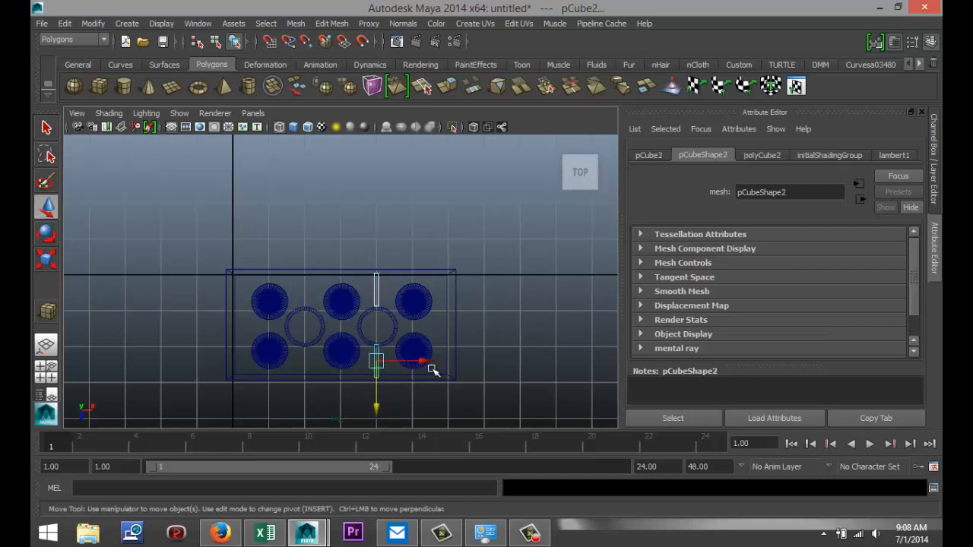
Step: Duplicate both ribs and move the copies along X to about 1.974, lining them up with the other pipe
key(ctrl+d)
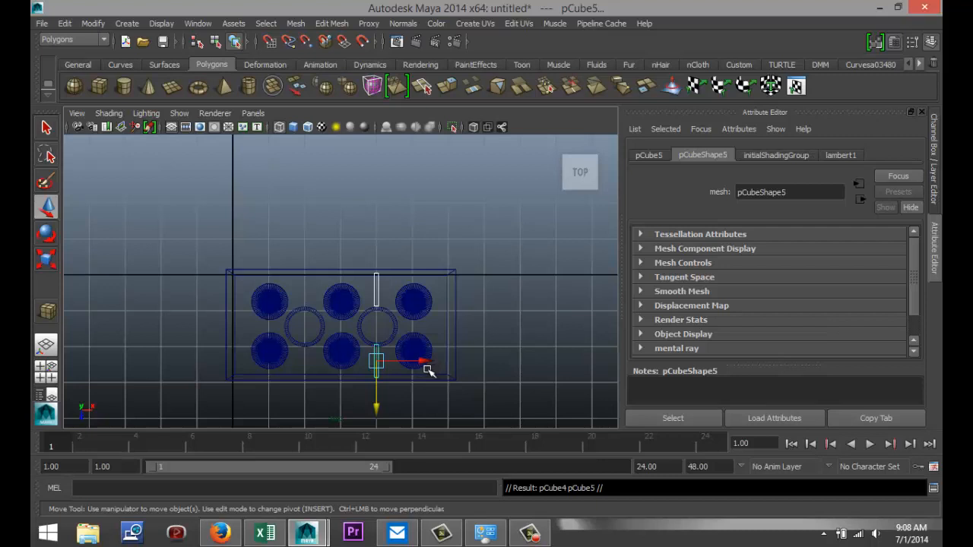
drag(420, 361, 352, 360)
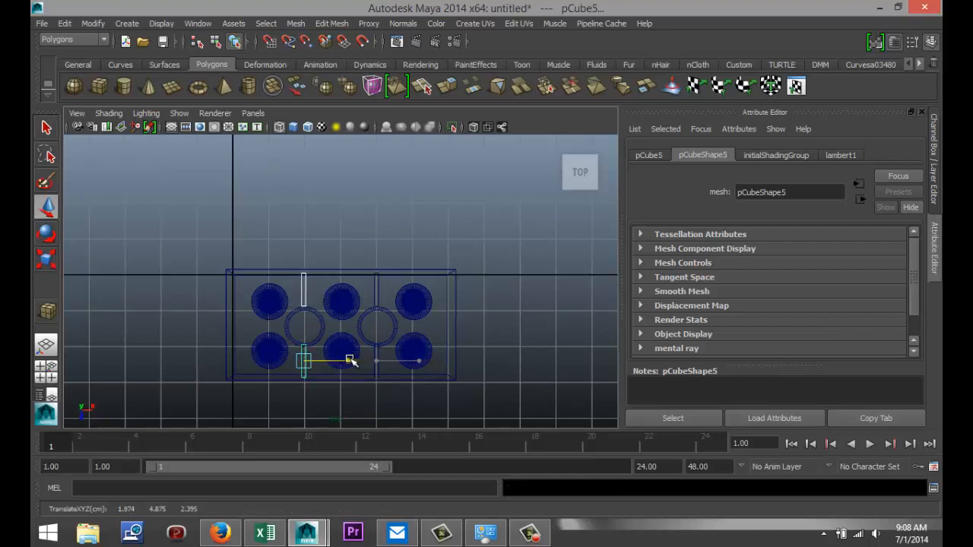
click(45, 371)
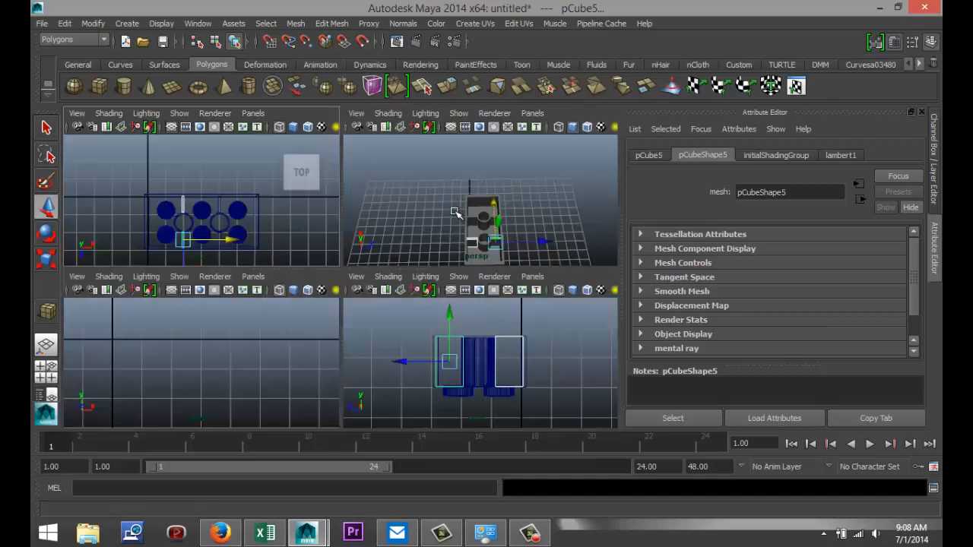
key(space)
scroll(465, 338, up, 2)
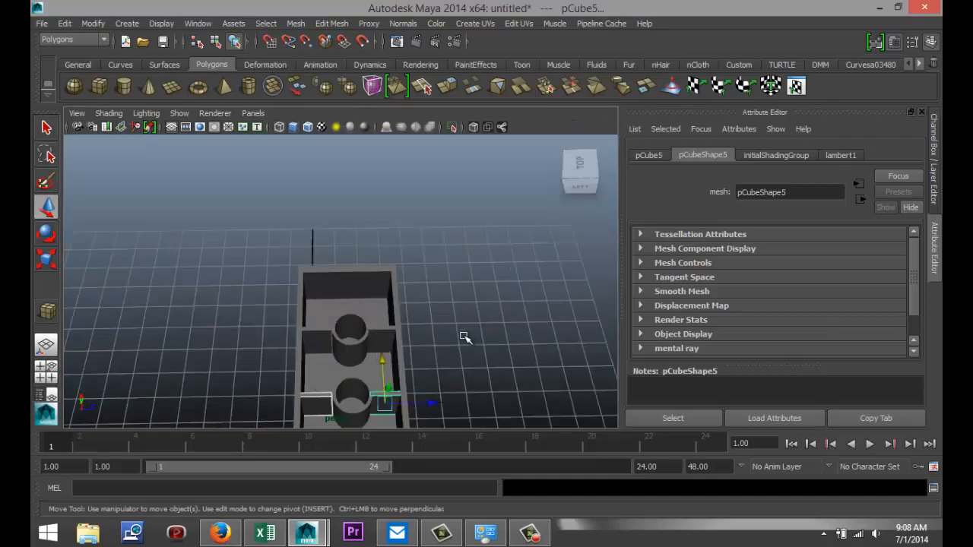
alt+middle_drag(448, 355, 464, 314)
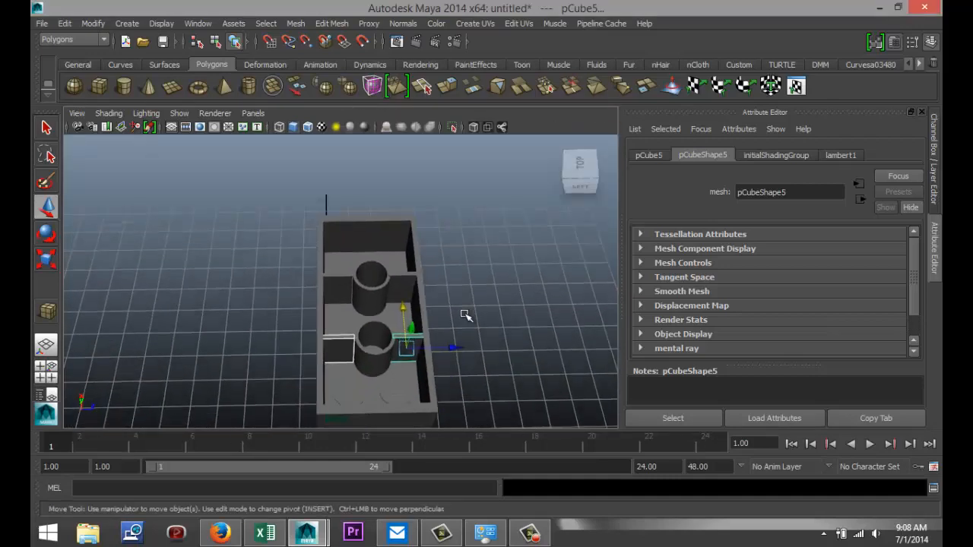
Step: Move the copied smaller-Z rib to about Z 0.472, and scale the smaller-Z rib at the other pipe to about 0.555 along Z
click(338, 348)
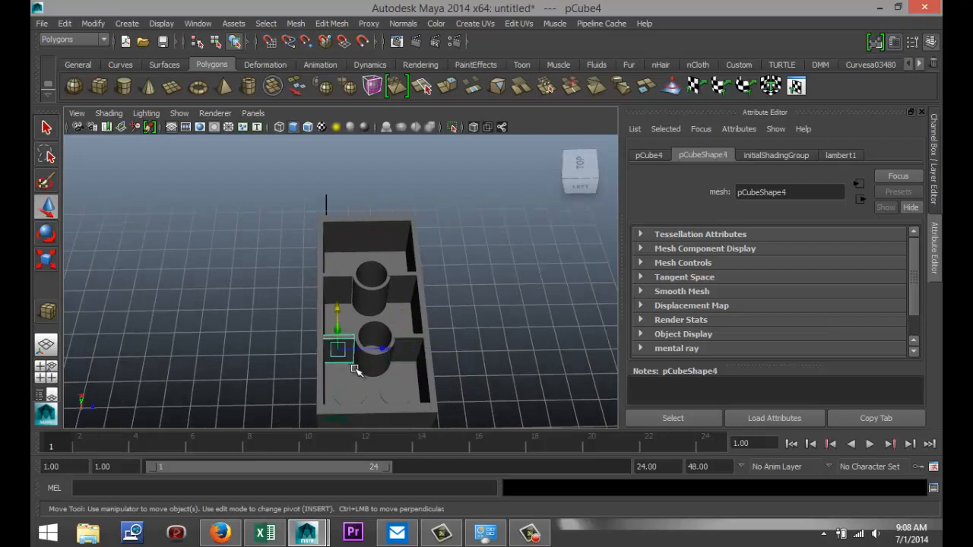
drag(385, 349, 388, 349)
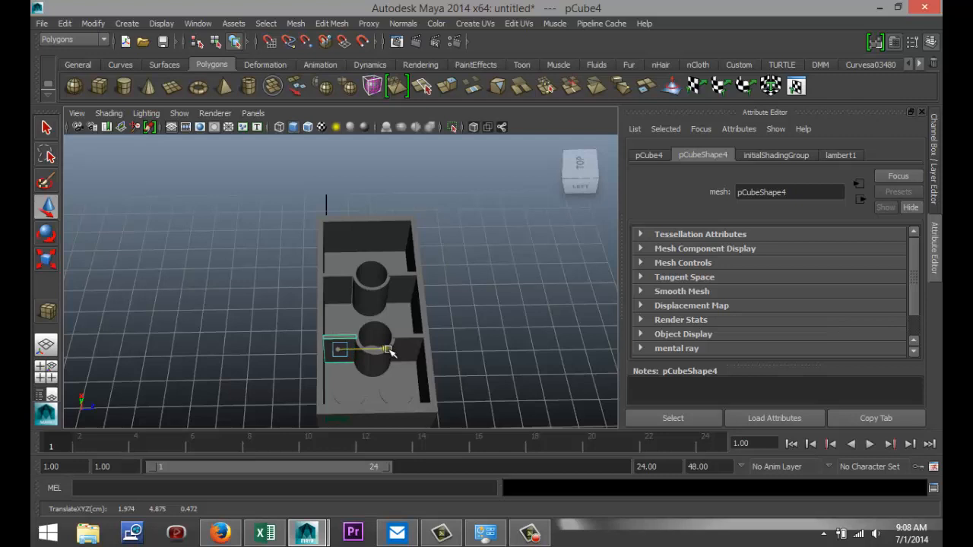
click(378, 293)
drag(383, 290, 404, 293)
key(r)
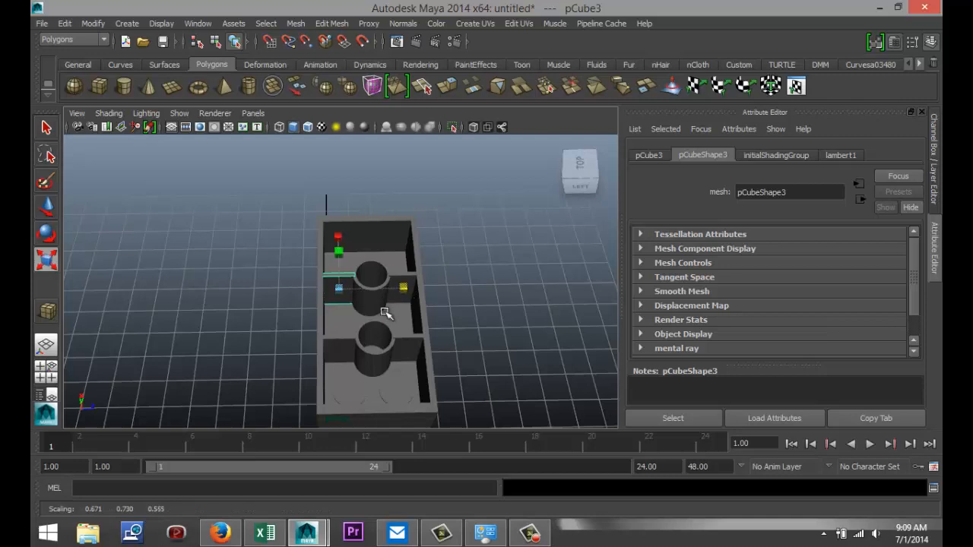
click(512, 313)
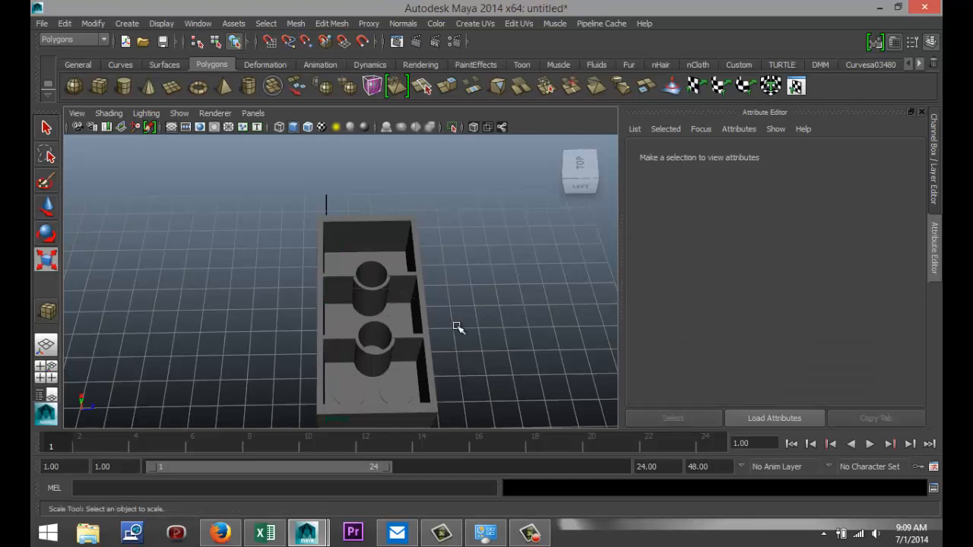
Step: Select the whole brick with its pipes and ribs and combine everything into one mesh
alt+drag(449, 339, 413, 343)
scroll(368, 330, down, 3)
drag(206, 239, 450, 357)
click(295, 24)
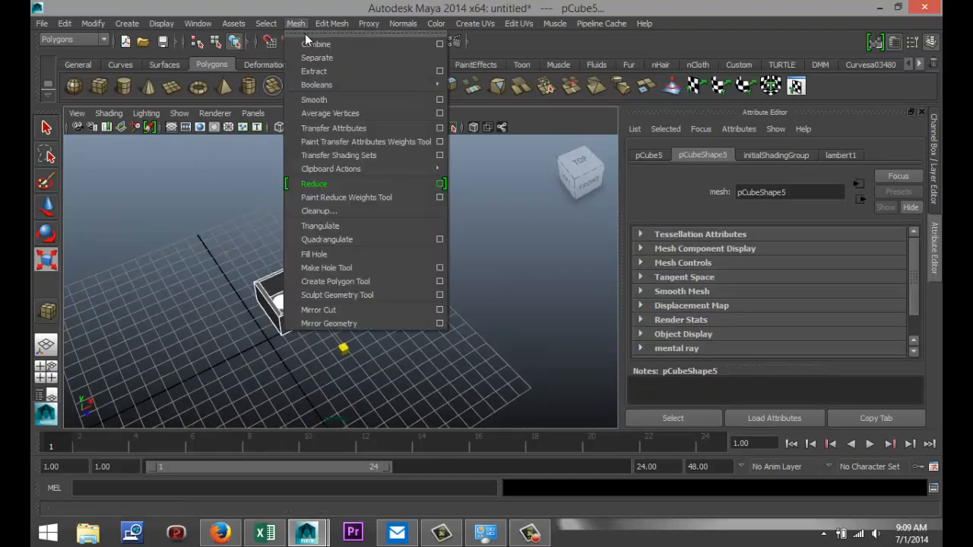
click(331, 44)
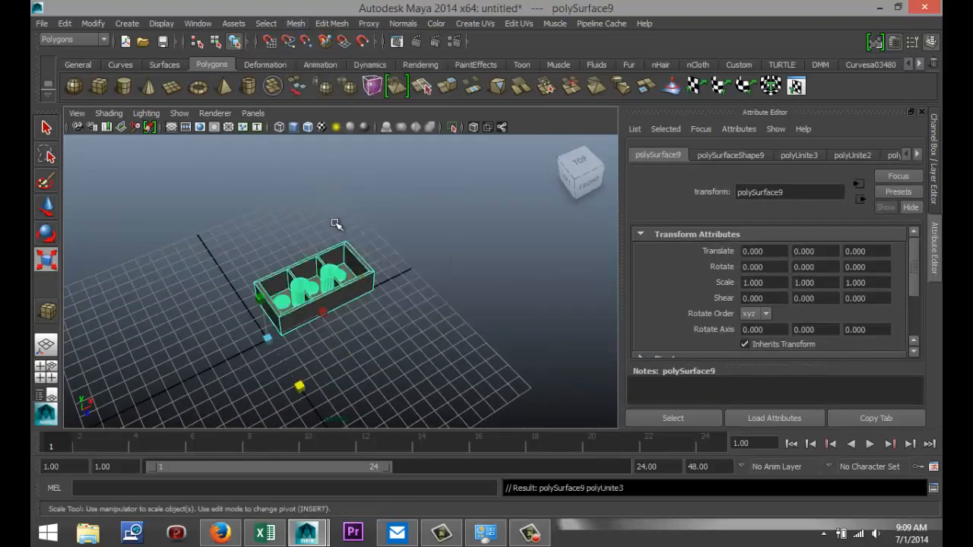
Step: Create a large polygon plane under the brick, extending well beyond the grid and centred near X 31.67, Z 3.172
scroll(347, 222, down, 3)
scroll(348, 218, up, 3)
scroll(348, 217, down, 4)
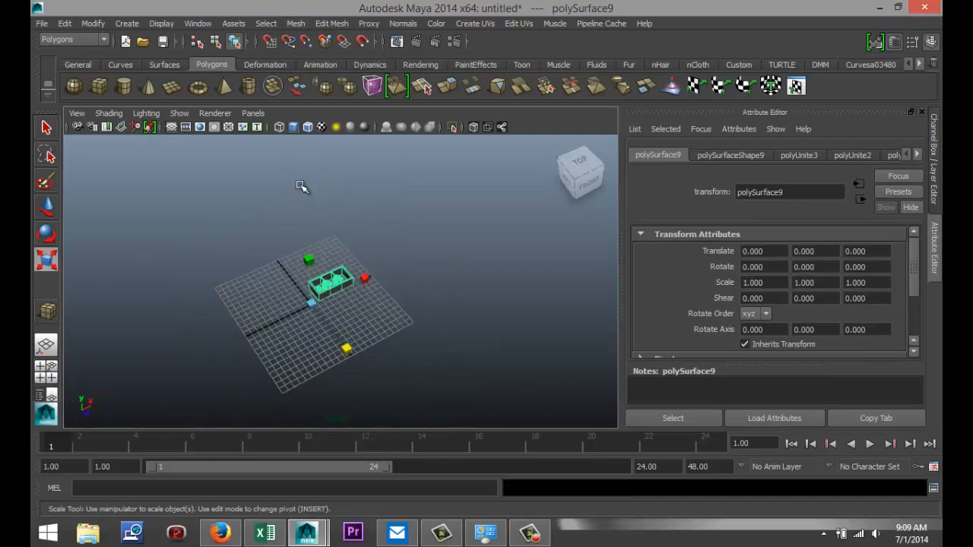
click(174, 92)
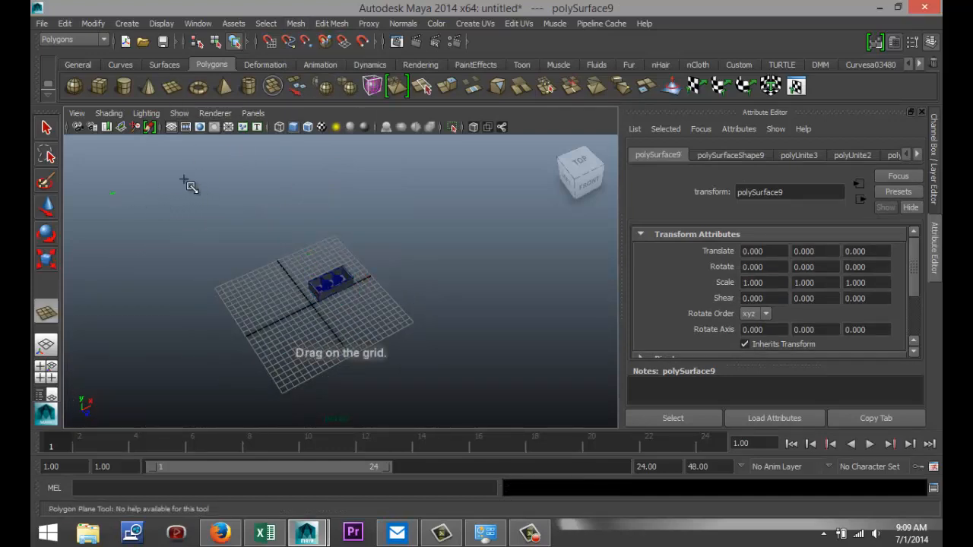
drag(116, 192, 896, 307)
Step: Assign a new Phong E material to the plane and set its color to white
right_drag(445, 301, 460, 486)
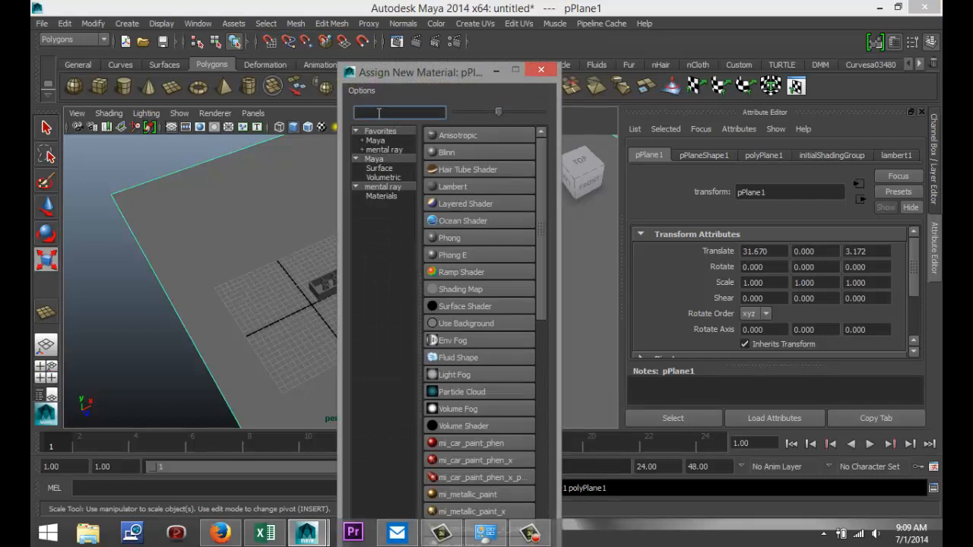
text(ph)
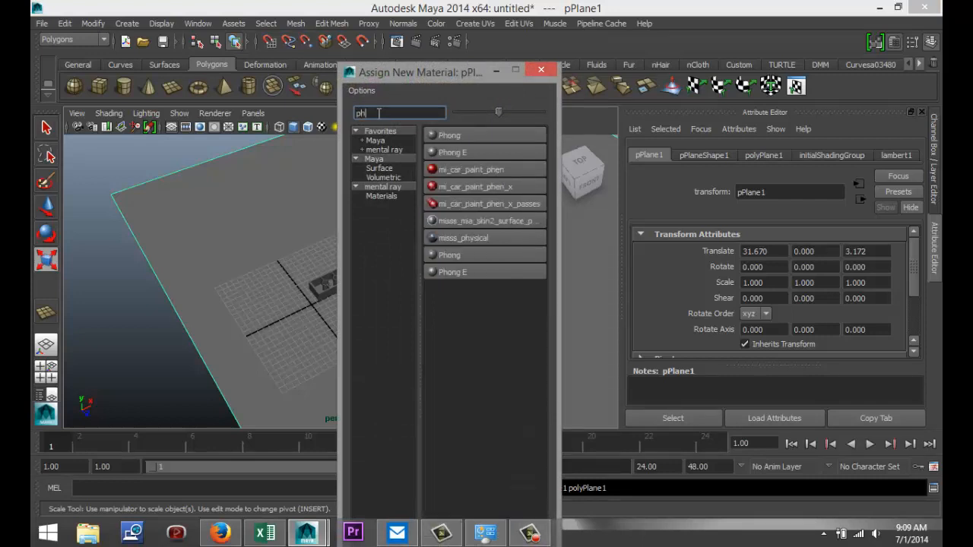
click(482, 153)
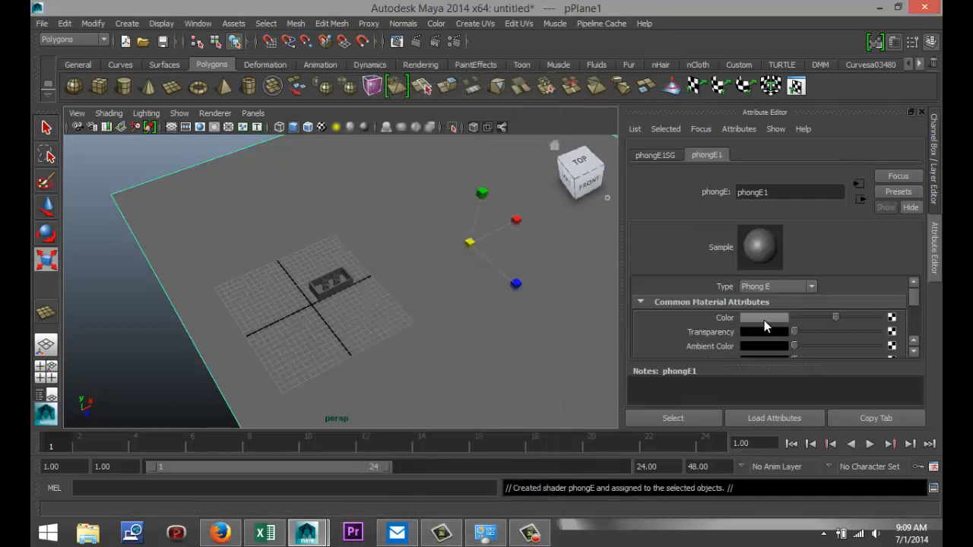
click(764, 322)
click(708, 289)
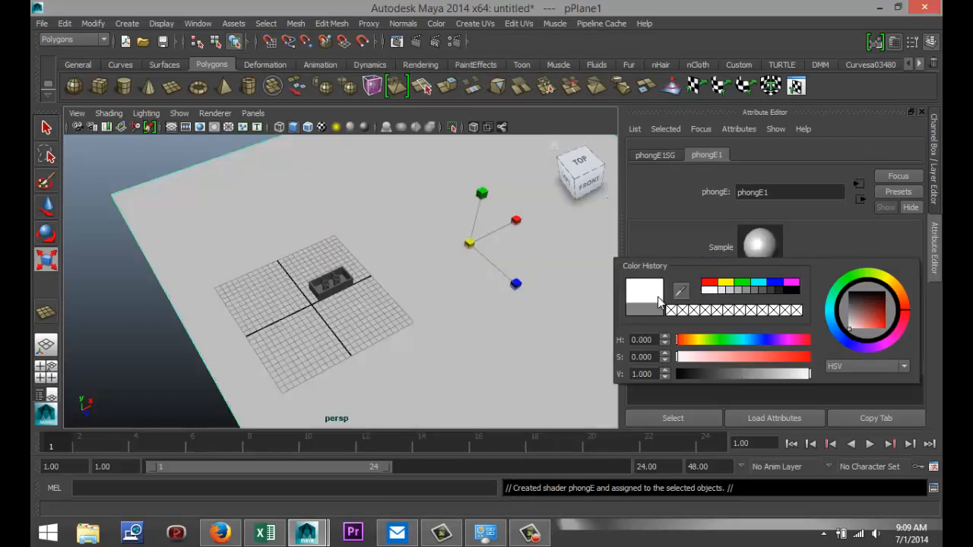
click(386, 341)
Step: Duplicate the combined brick and move the copy along X to about 10.218
scroll(386, 340, up, 3)
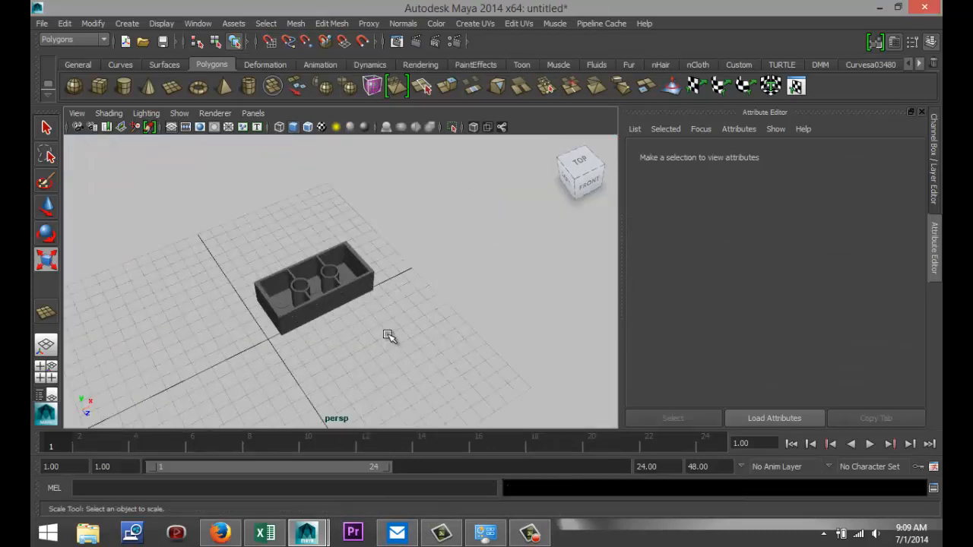
click(346, 289)
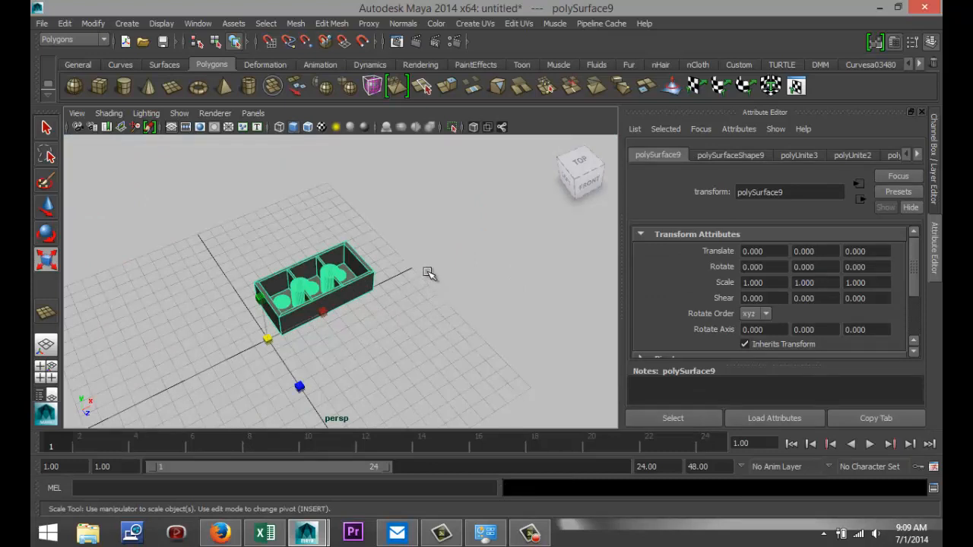
key(ctrl+d)
key(w)
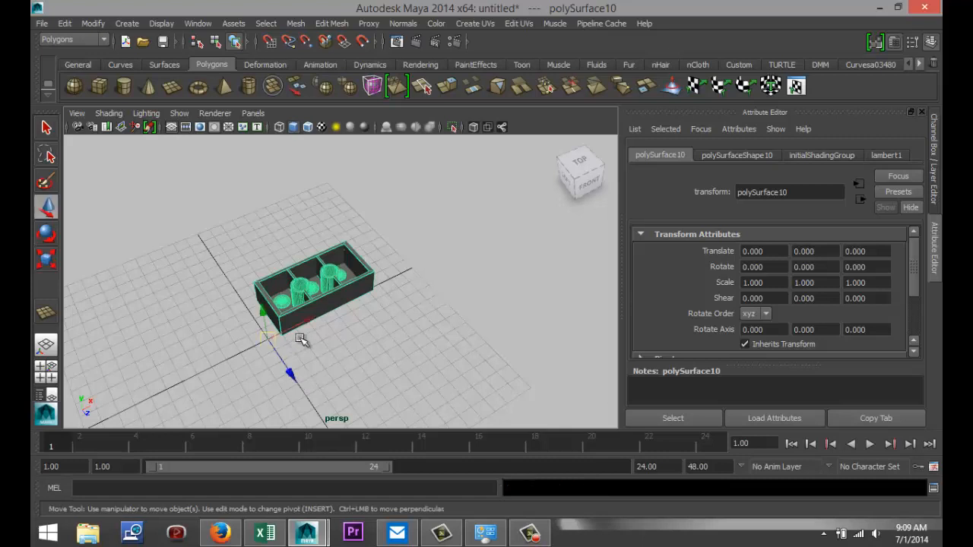
drag(305, 318, 437, 291)
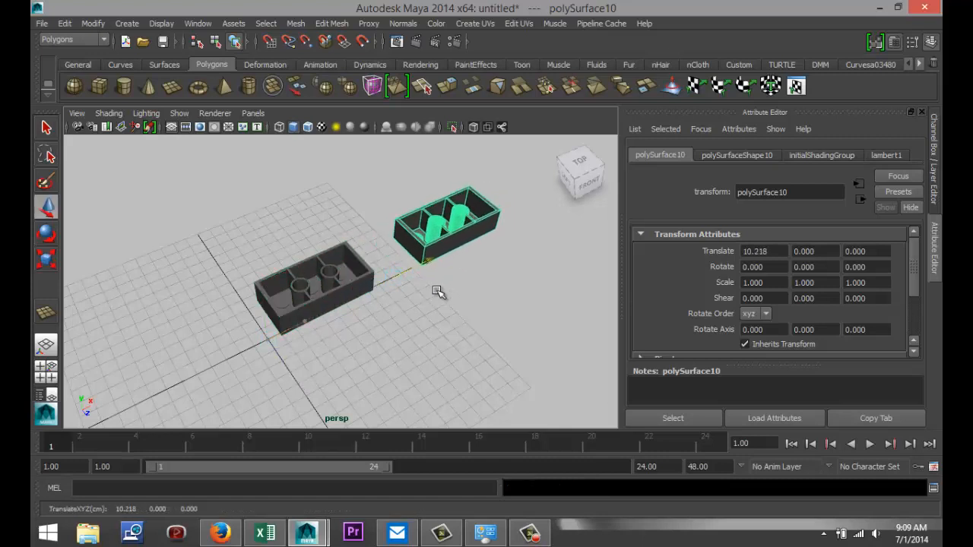
Step: Rotate the original brick 180 degrees about X to turn its studs upward
click(319, 301)
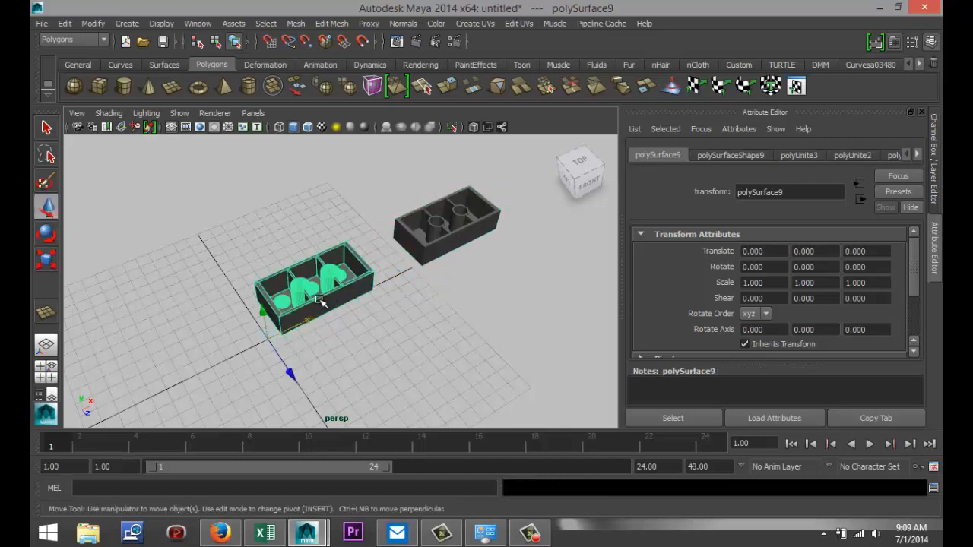
key(e)
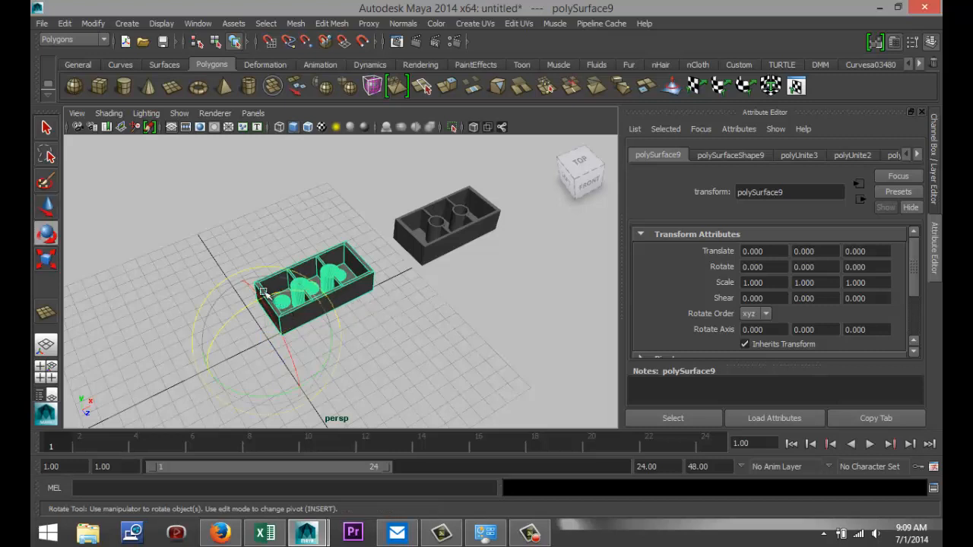
drag(251, 289, 311, 398)
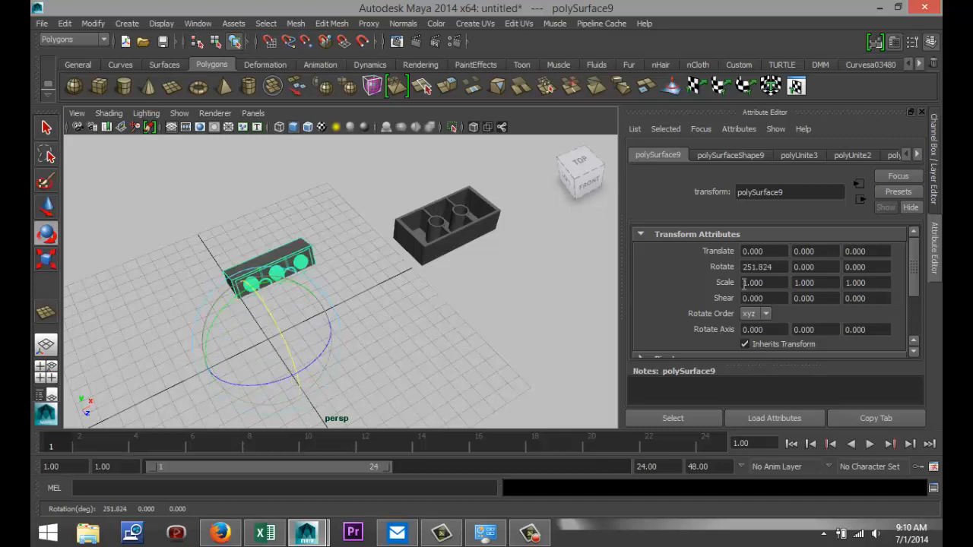
click(782, 266)
text(180)
key(Return)
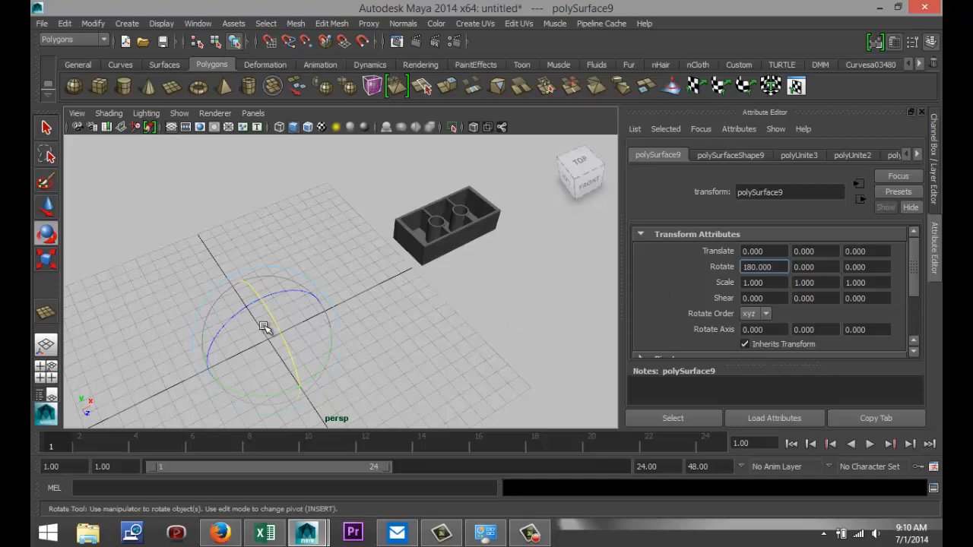
Step: Raise the flipped brick along Y to about 5.778 so its open underside rests on the plane
click(298, 324)
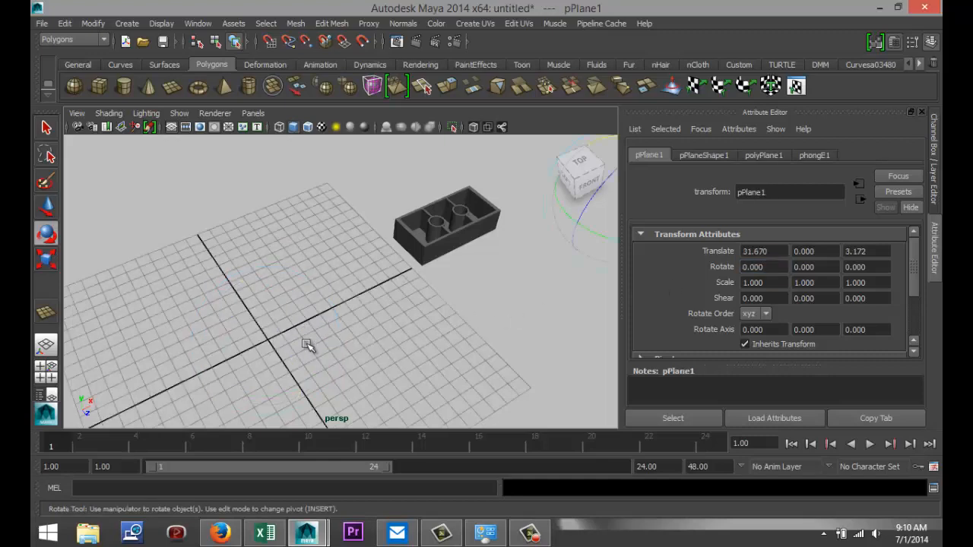
alt+drag(295, 353, 374, 343)
click(362, 349)
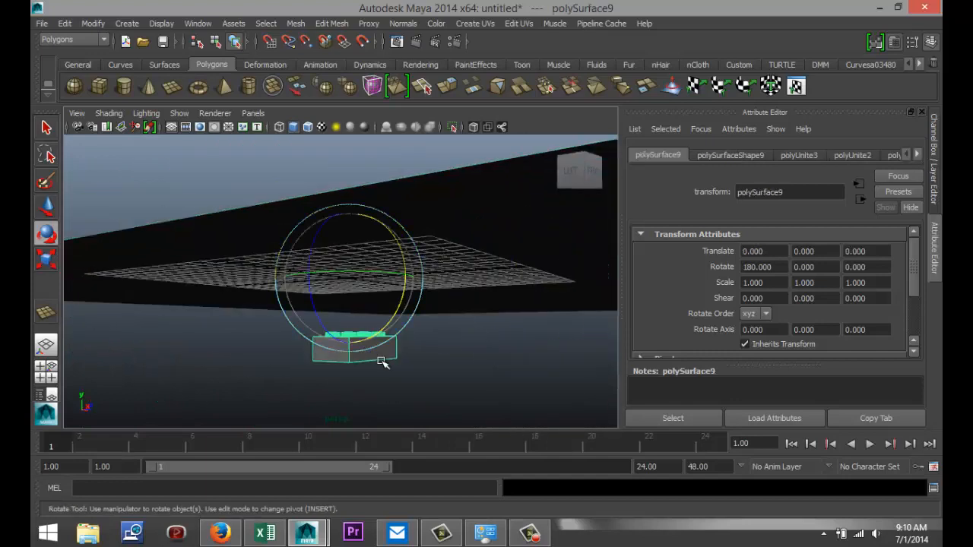
key(w)
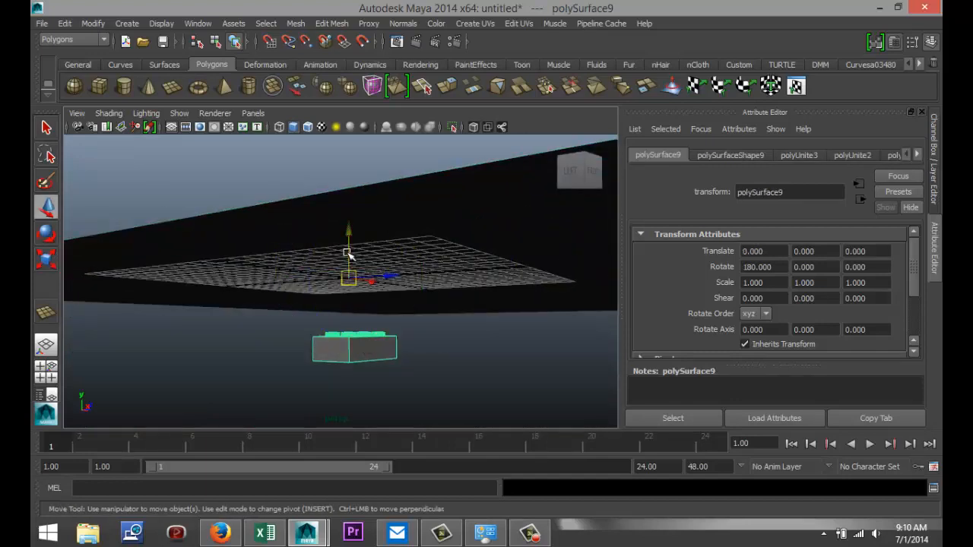
drag(348, 251, 352, 114)
alt+drag(362, 233, 373, 296)
click(46, 371)
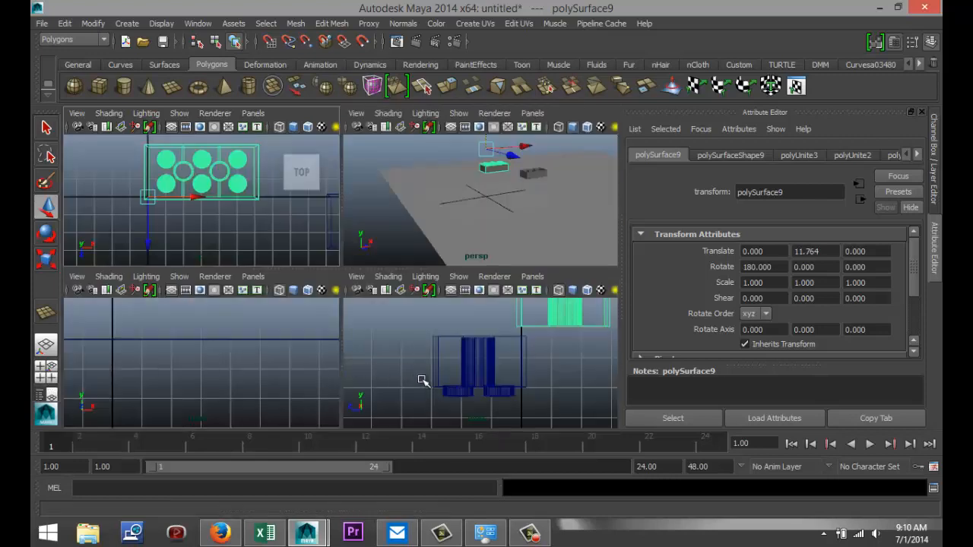
key(space)
scroll(503, 378, down, 4)
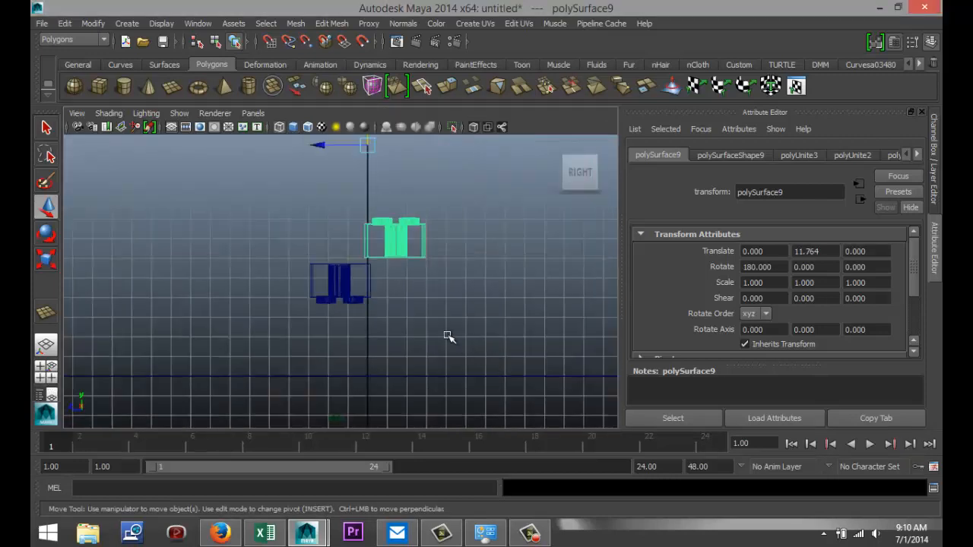
scroll(403, 205, down, 1)
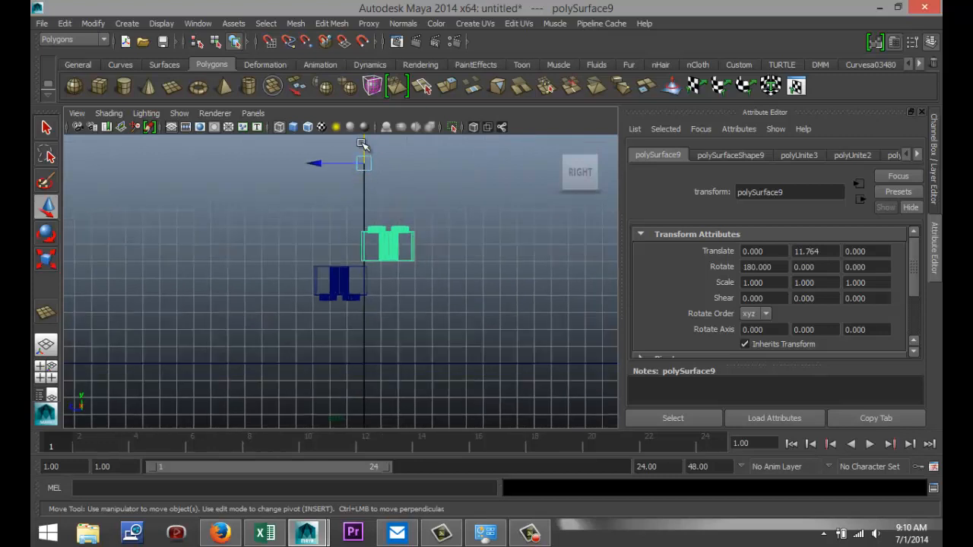
drag(365, 143, 391, 245)
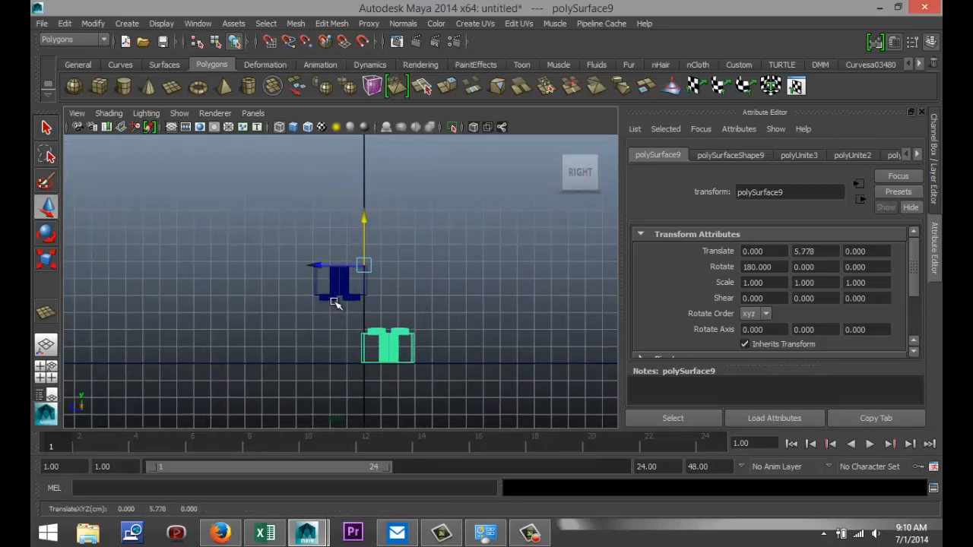
Step: Rotate the duplicated brick about X to about 53.5 degrees so it leans over
click(330, 298)
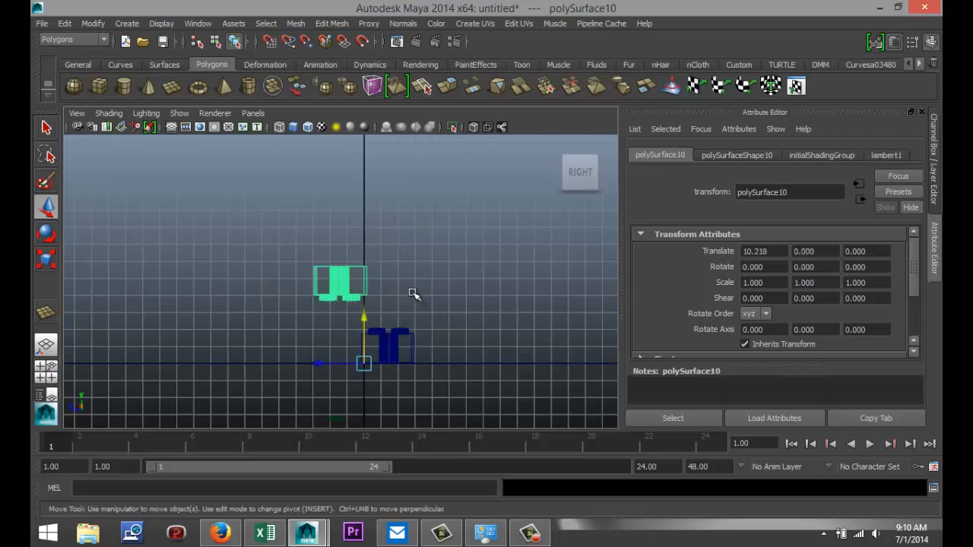
key(e)
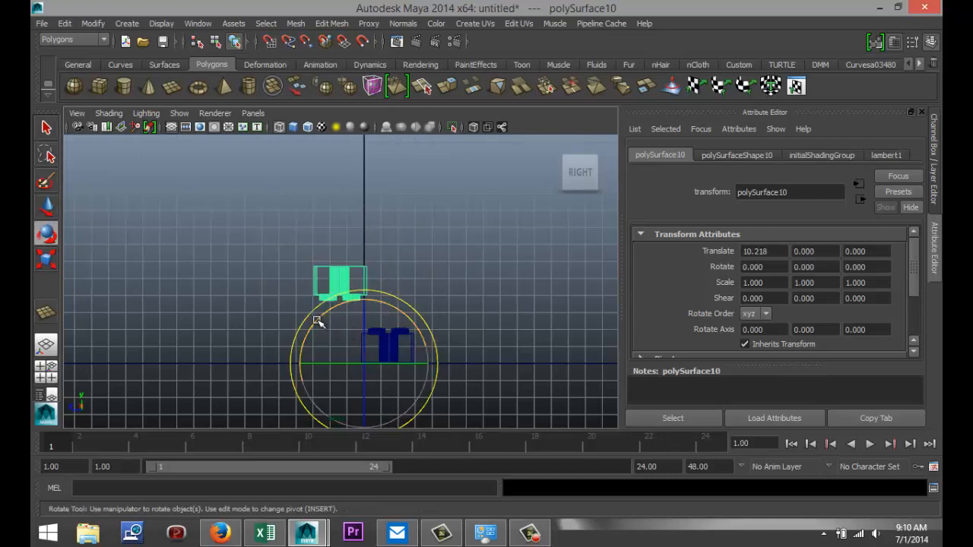
drag(317, 319, 298, 378)
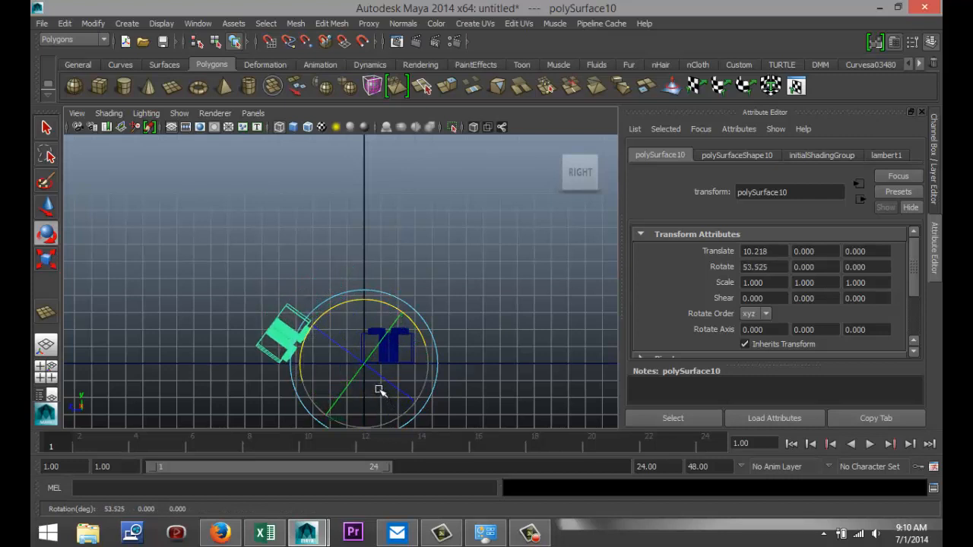
Step: Move the tilted brick along Z to about -3.096 so its lower edge rests on the ground line
key(w)
drag(319, 367, 369, 367)
scroll(380, 374, up, 2)
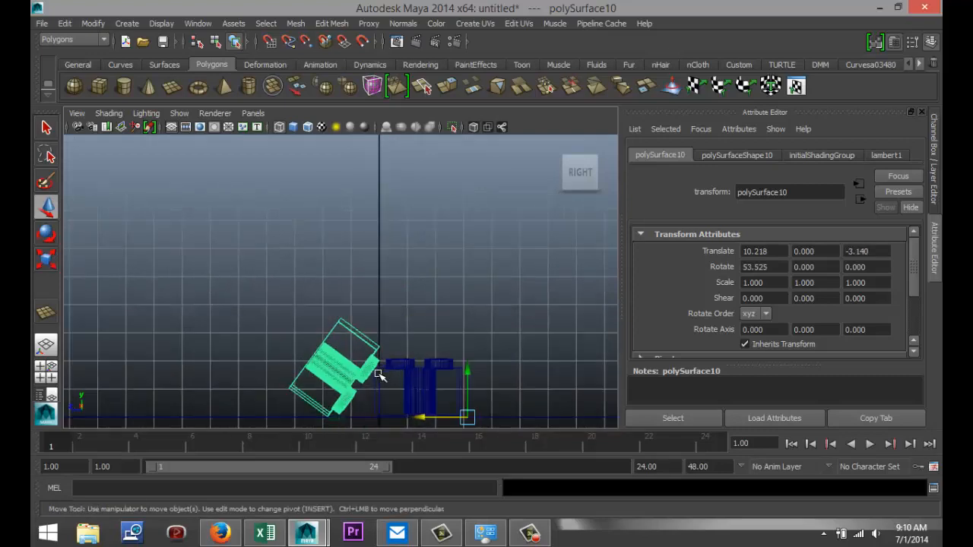
scroll(380, 373, up, 3)
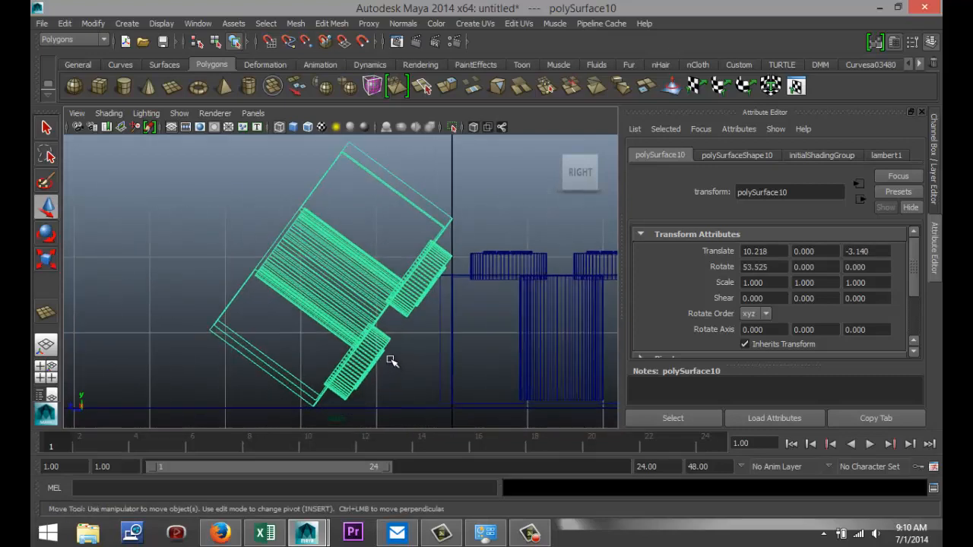
scroll(390, 360, down, 3)
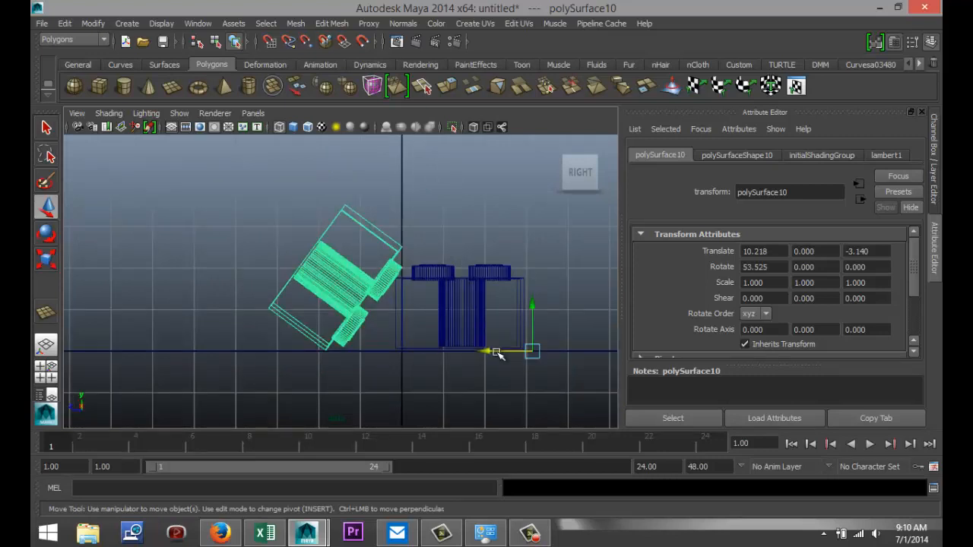
scroll(496, 353, up, 1)
drag(519, 365, 517, 364)
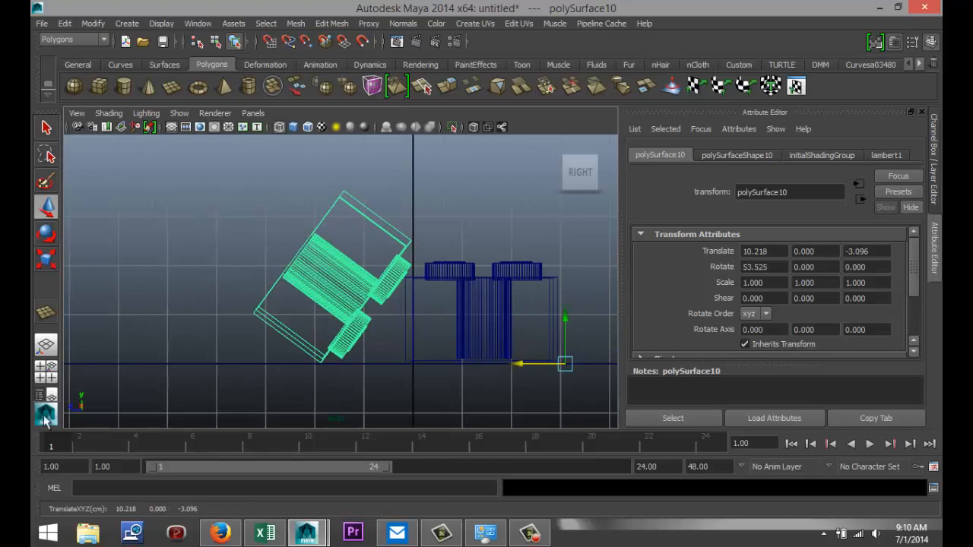
Step: Move the tilted brick along X to about 5.094 so it leans against the upright brick in the perspective view
click(46, 372)
key(space)
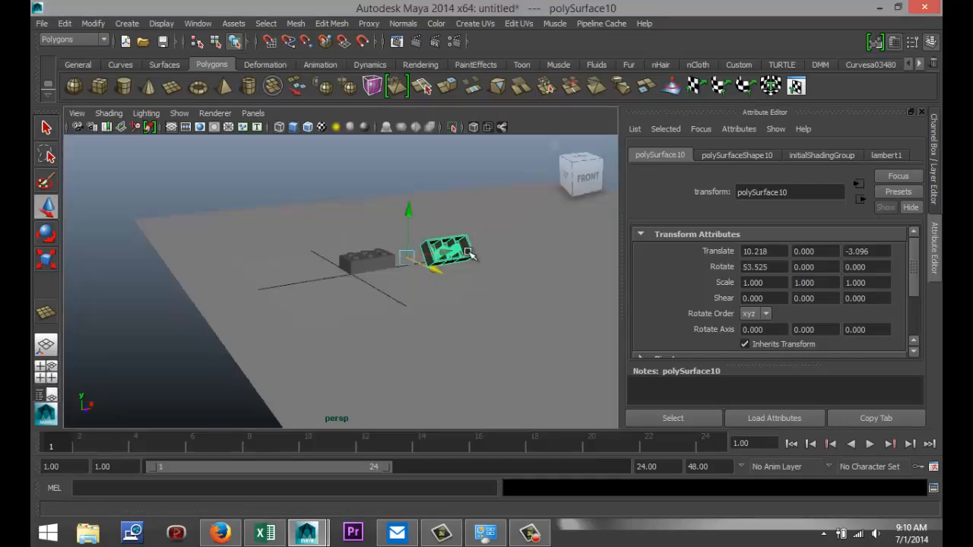
alt+drag(397, 327, 351, 371)
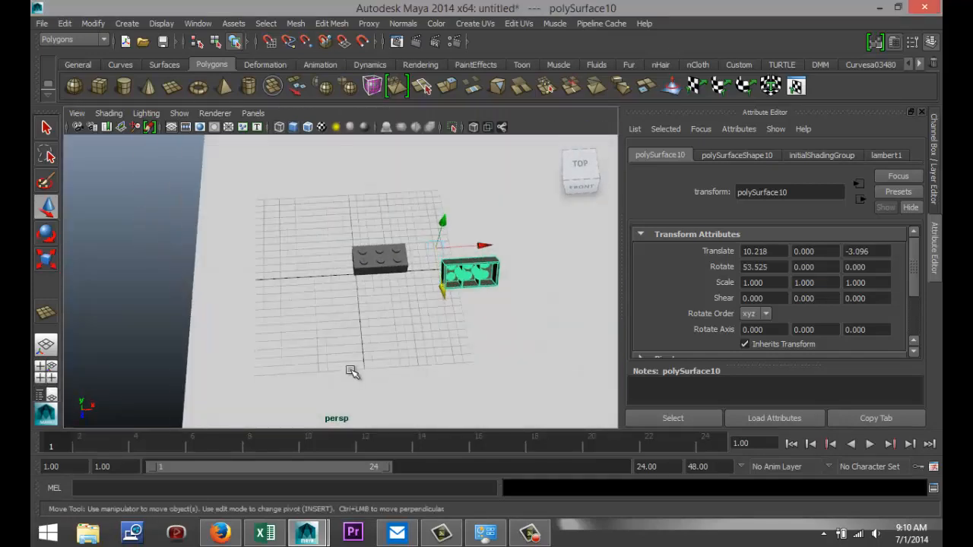
drag(485, 244, 438, 259)
alt+drag(331, 344, 386, 333)
alt+right_drag(386, 333, 316, 442)
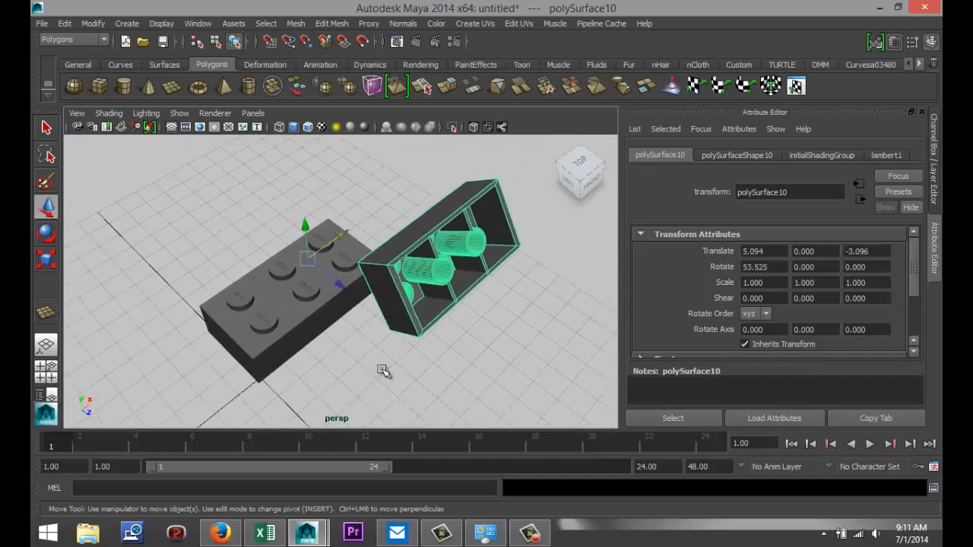
Step: Assign a new Lambert material to the upright brick and set its color to red
click(291, 319)
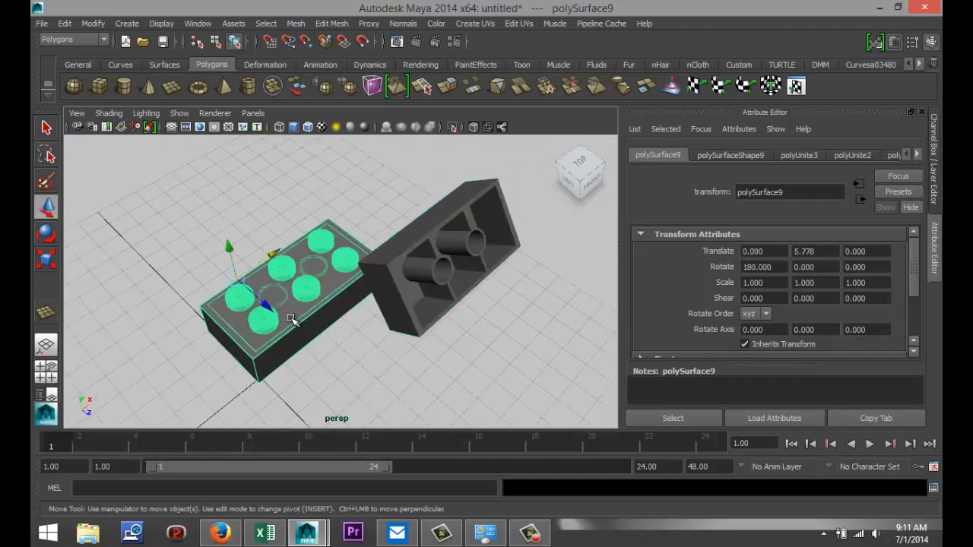
right_click(294, 313)
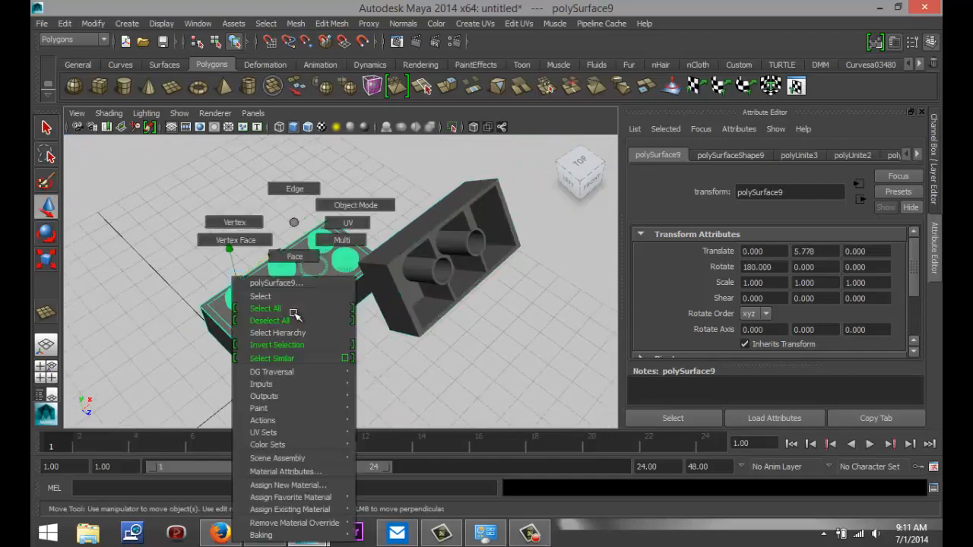
click(328, 485)
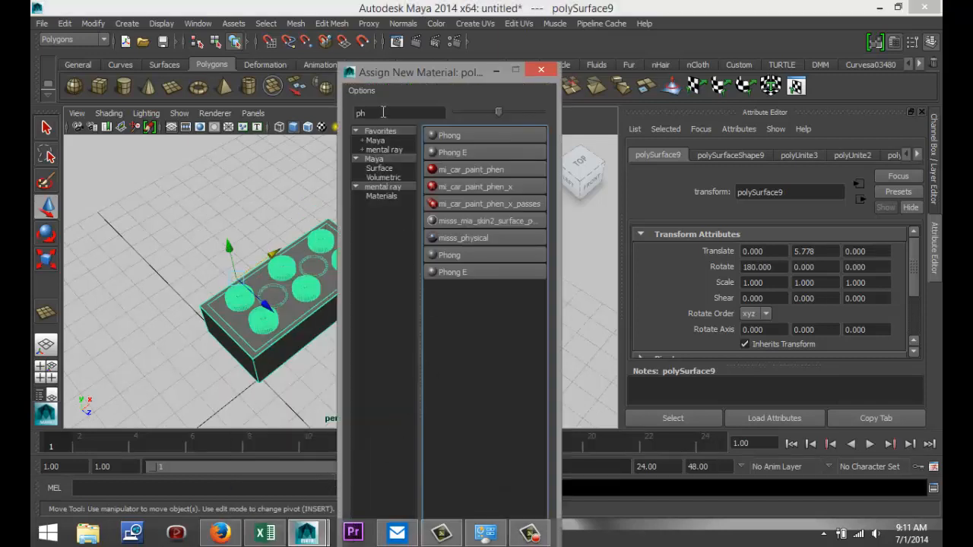
text(la)
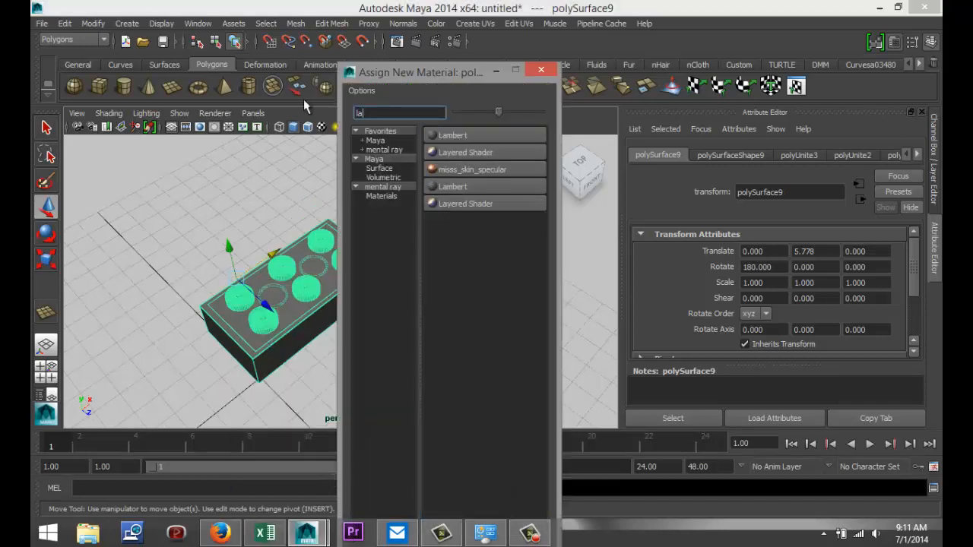
click(479, 133)
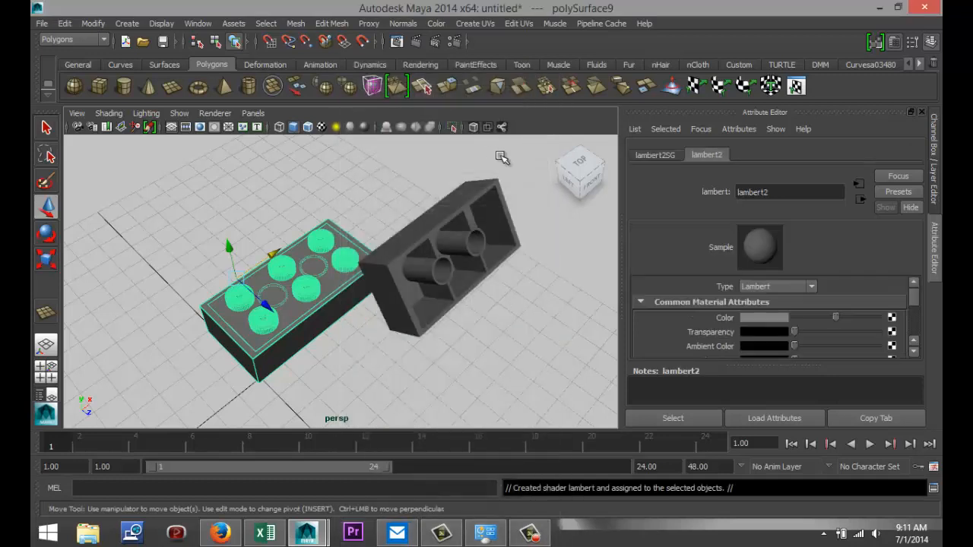
click(770, 319)
click(714, 285)
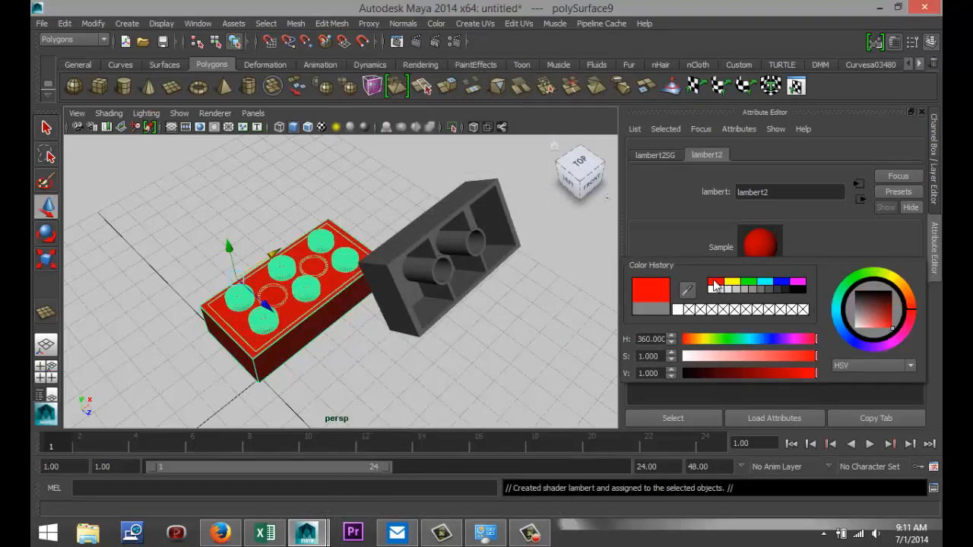
Step: Assign a new Lambert material to the tilted brick and set its color to blue
click(440, 224)
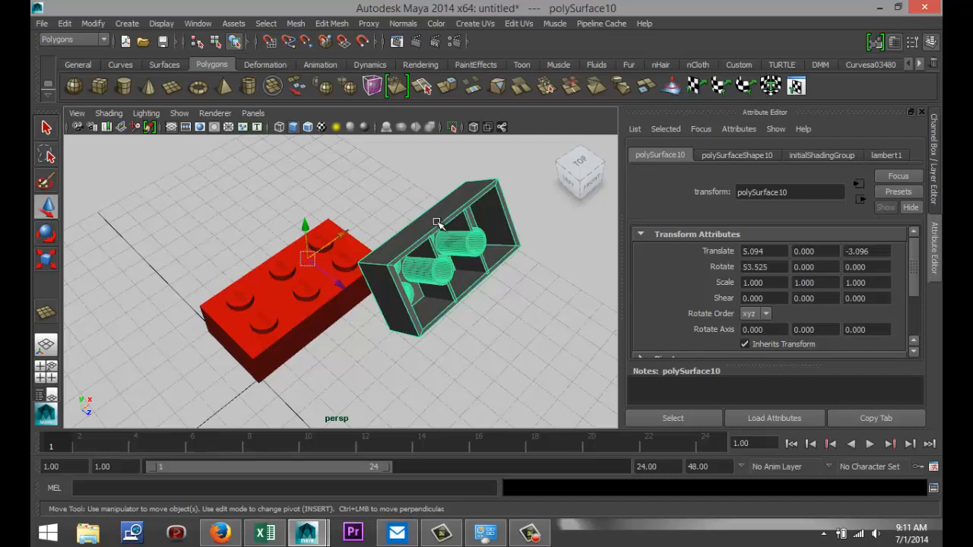
right_click(453, 214)
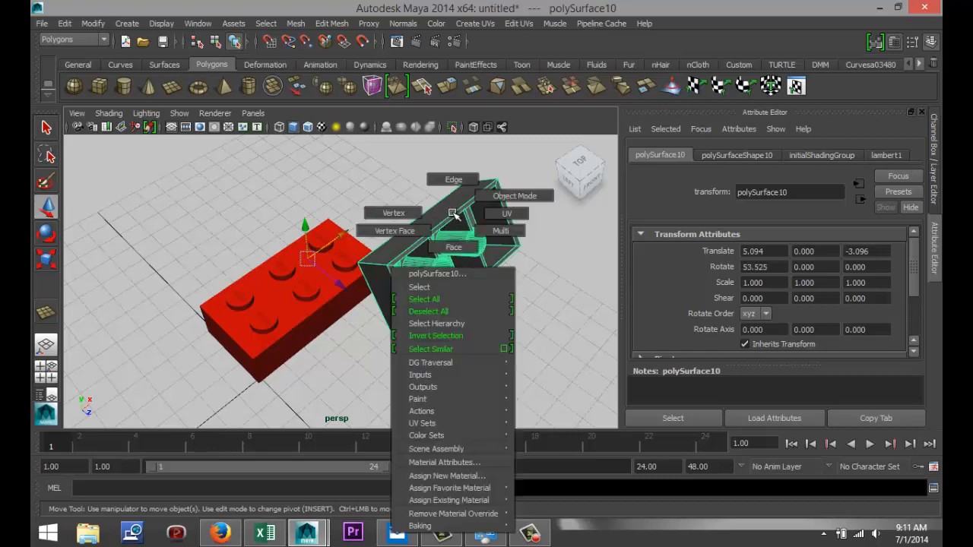
click(447, 476)
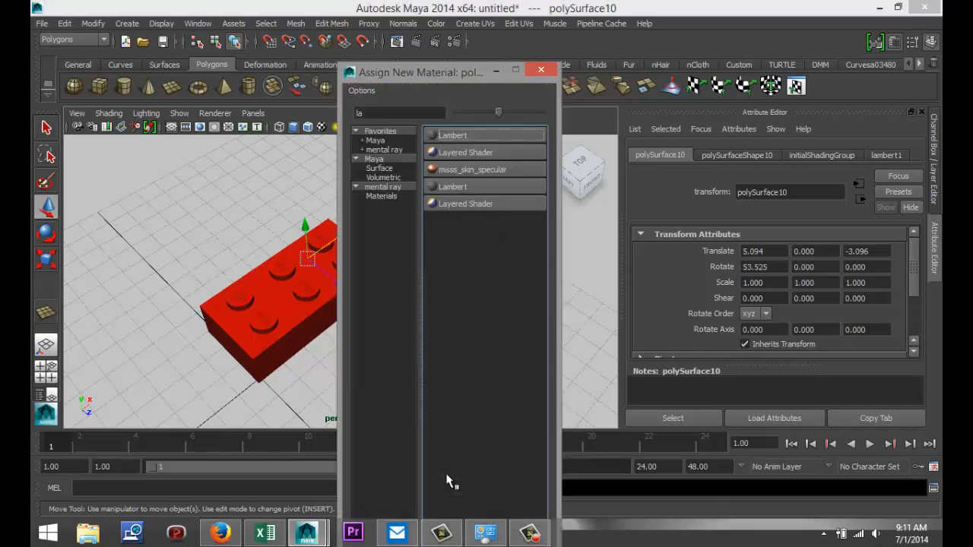
click(460, 136)
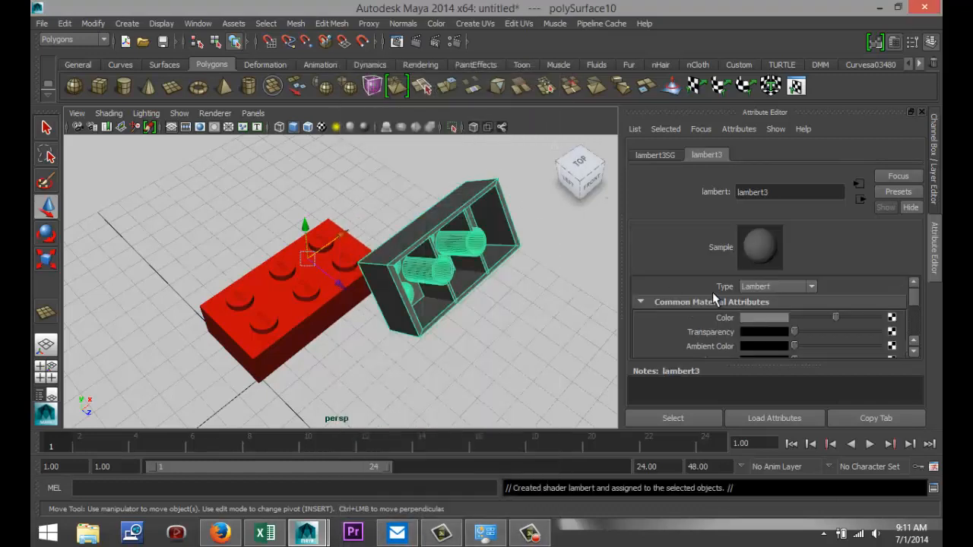
click(768, 320)
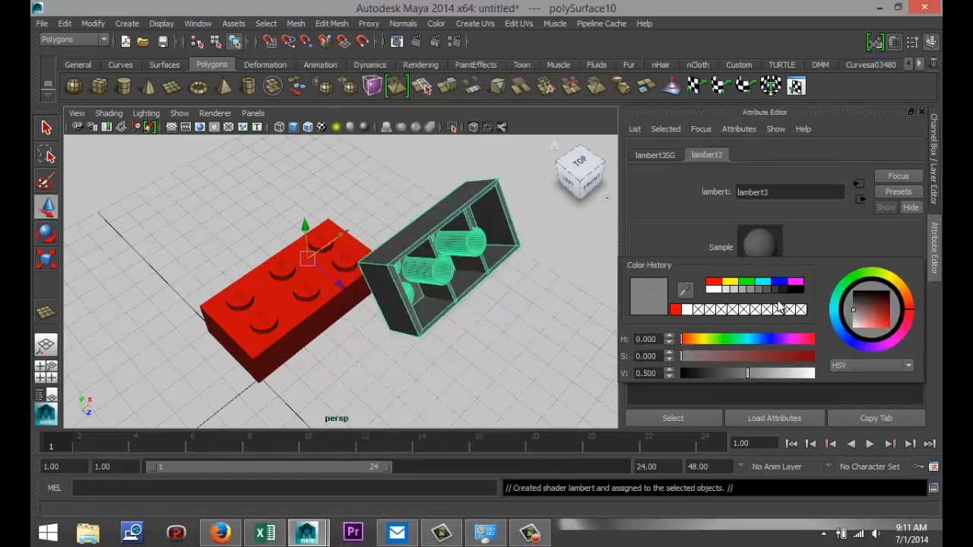
click(779, 283)
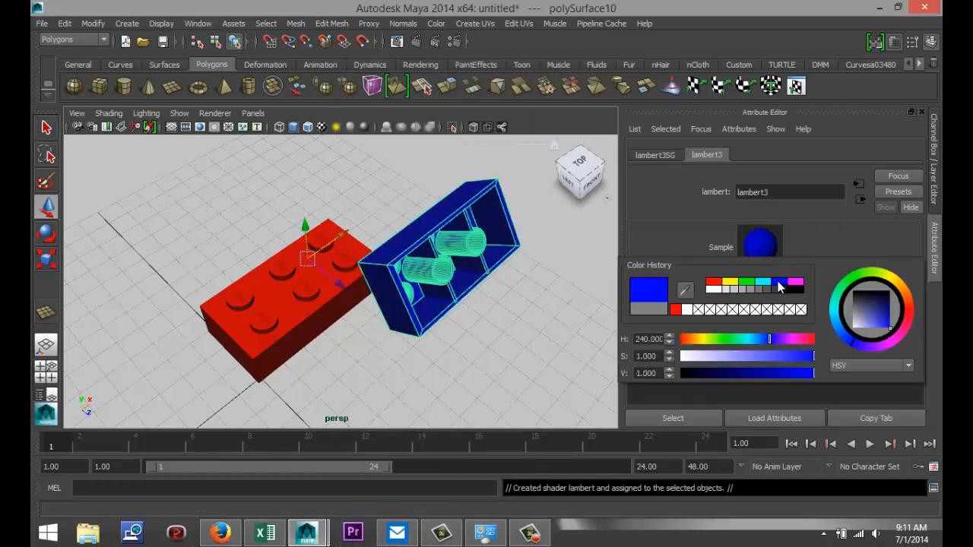
click(471, 350)
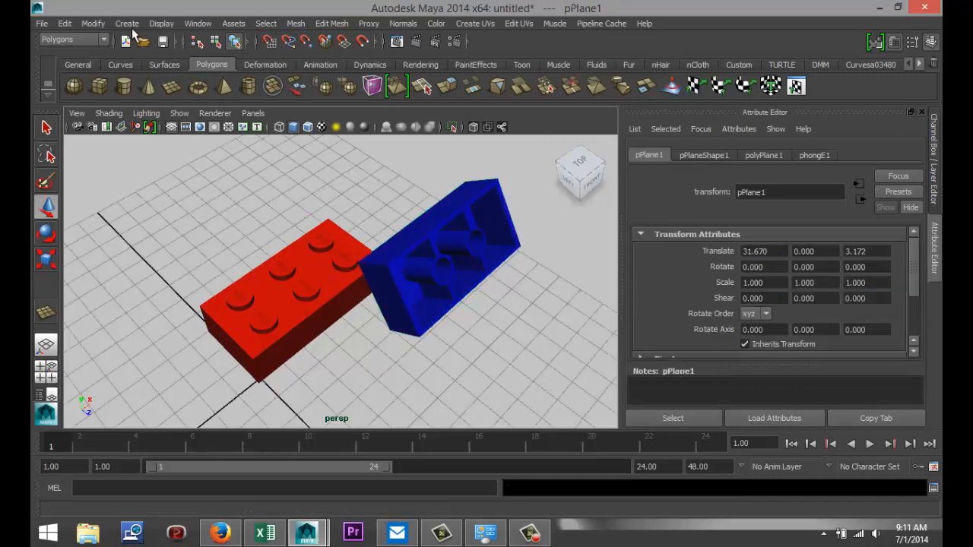
Step: Create a point light and move it to about 8.274 in Y and 5.279 in Z, in front of the bricks
click(129, 25)
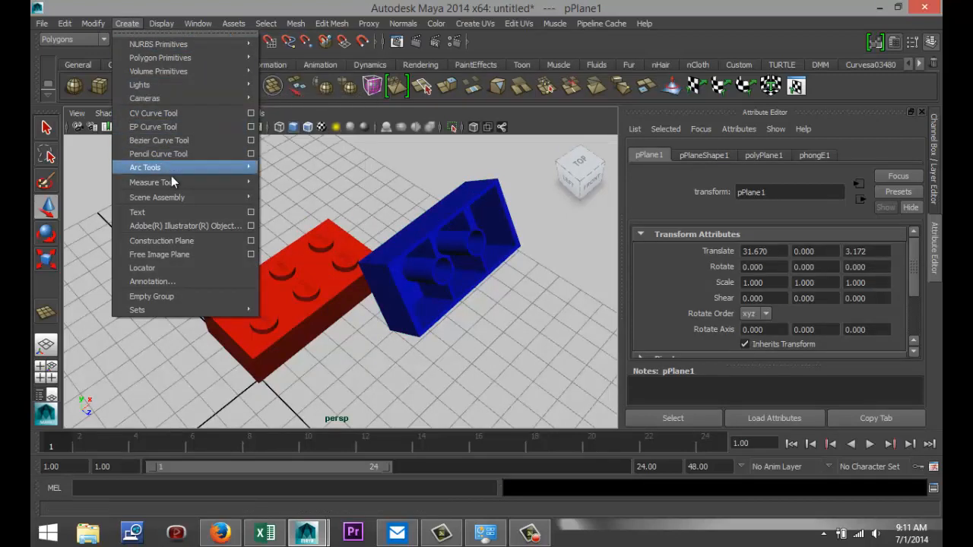
mouse_move(191, 86)
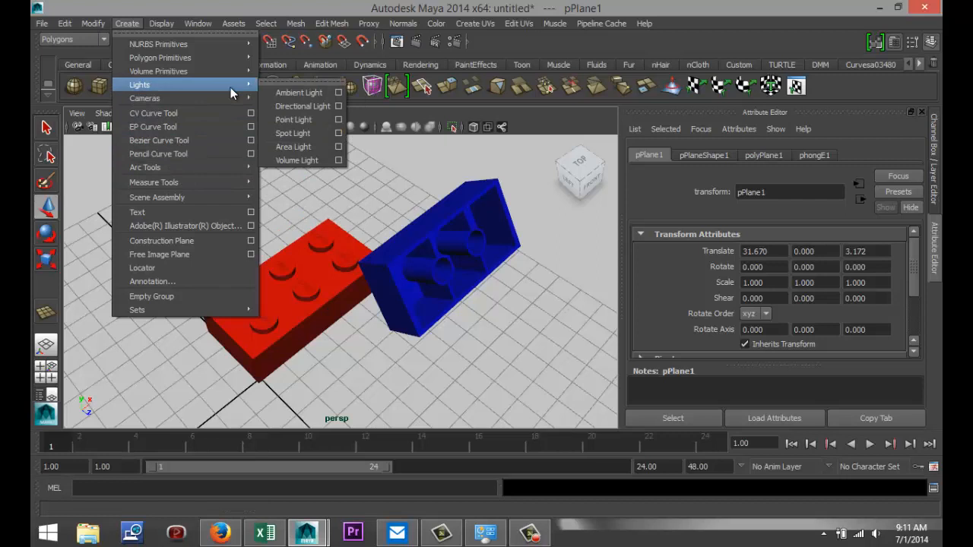
click(305, 123)
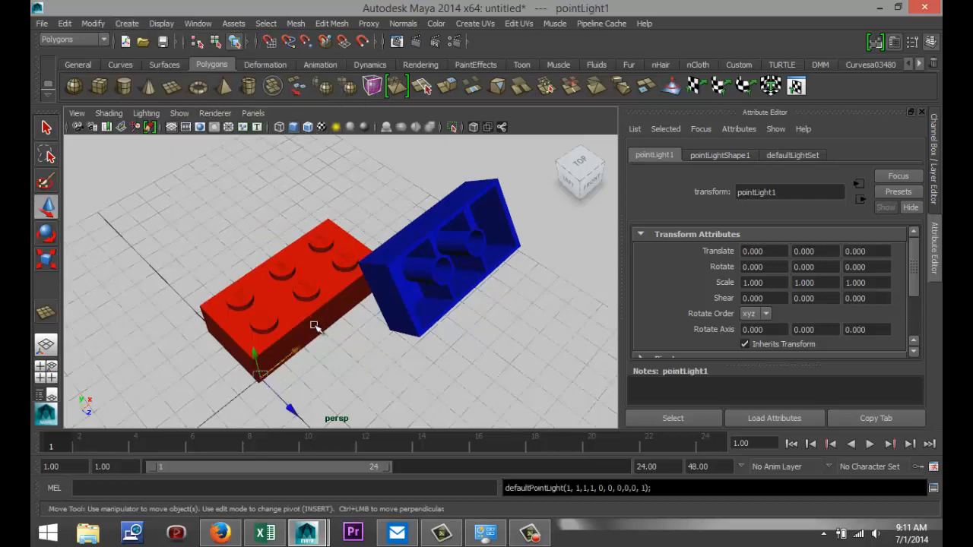
drag(253, 352, 393, 405)
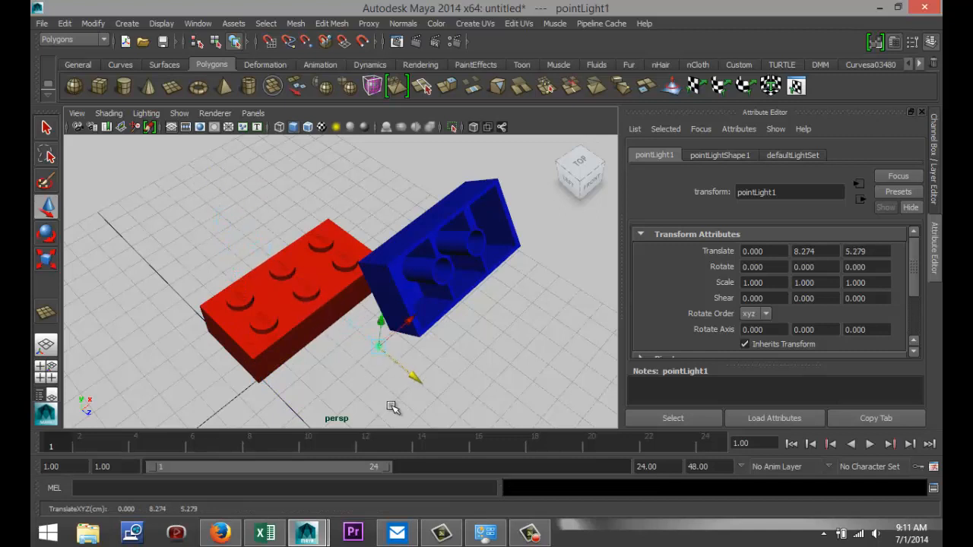
Step: Duplicate the point light and move the copy to about 11.501 in X and 10.030 in Z
click(47, 372)
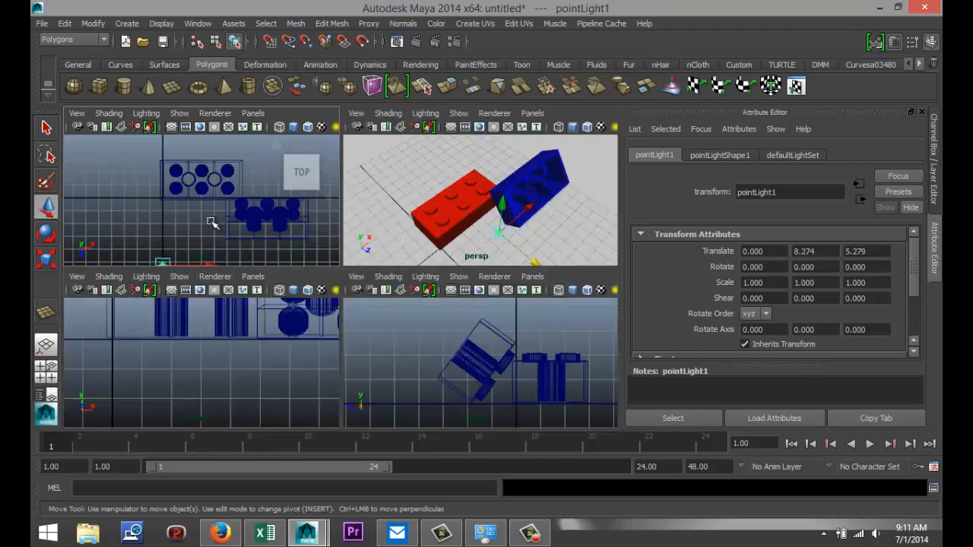
scroll(199, 244, down, 2)
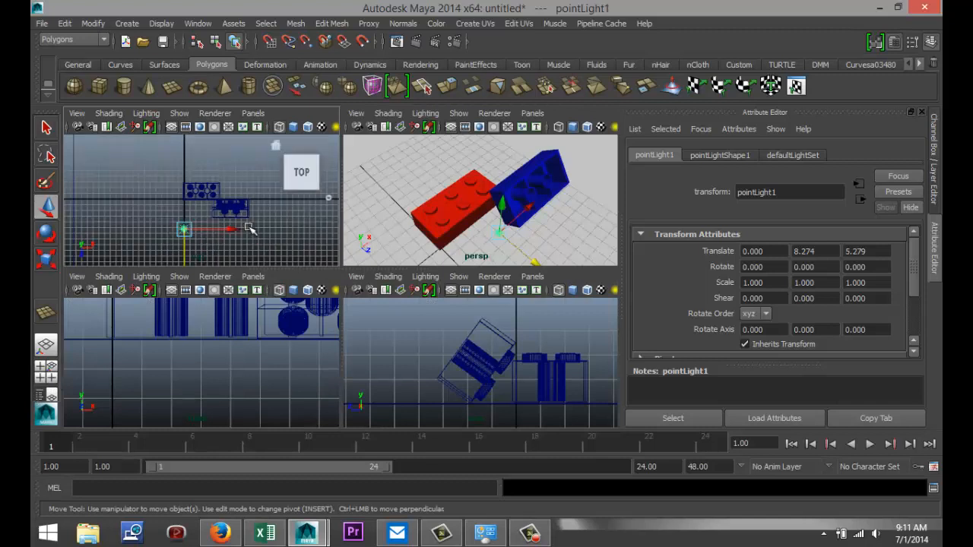
key(ctrl+d)
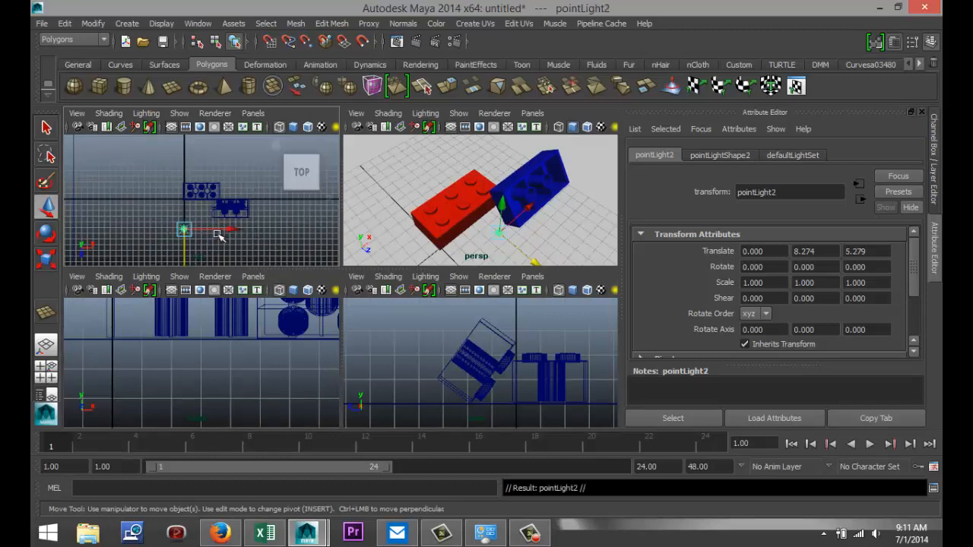
drag(230, 229, 295, 230)
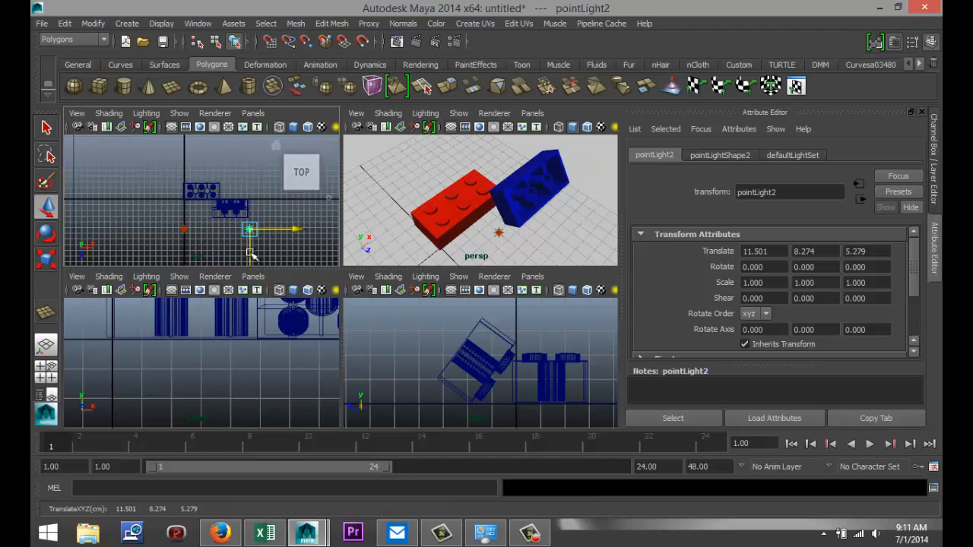
drag(256, 260, 263, 283)
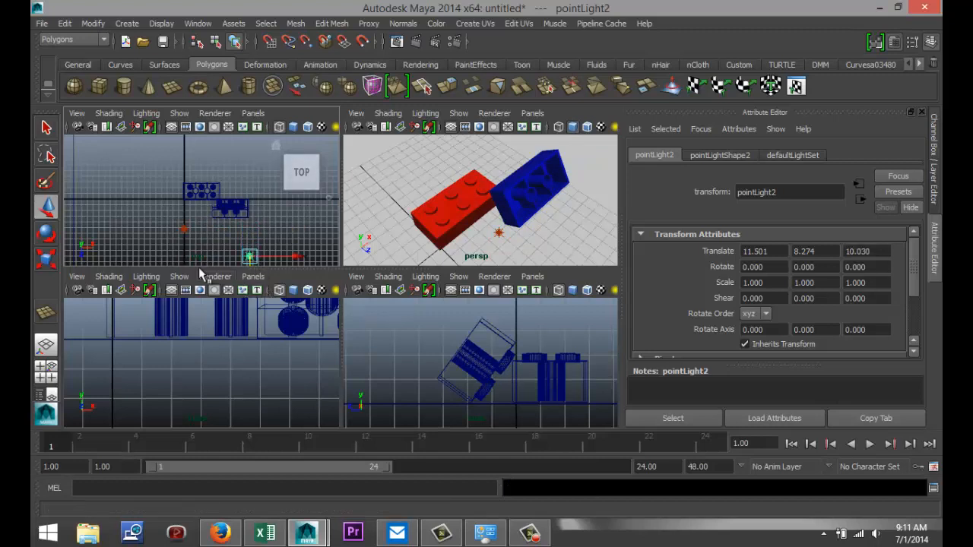
Step: Enable depth map shadows on the first point light, the one nearer the bricks
click(183, 231)
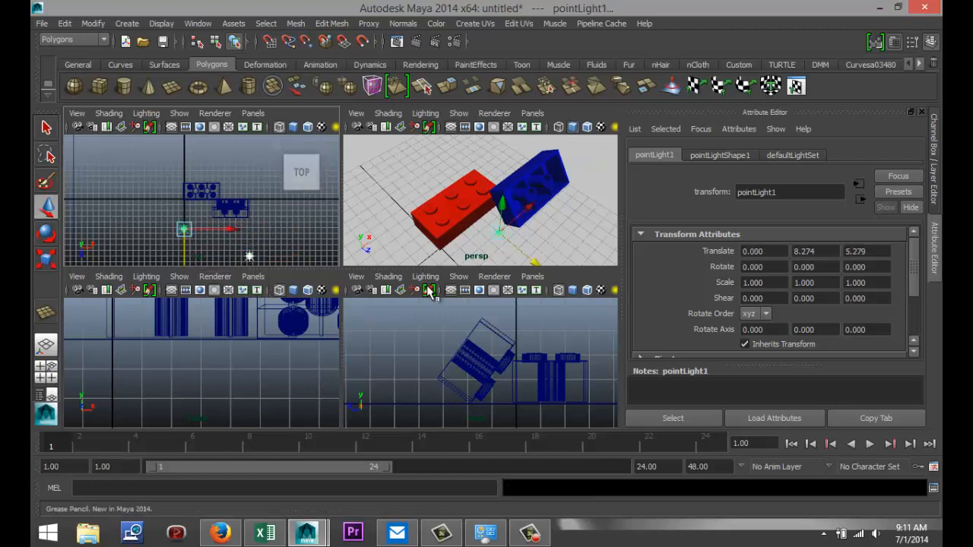
click(726, 154)
scroll(712, 322, down, 2)
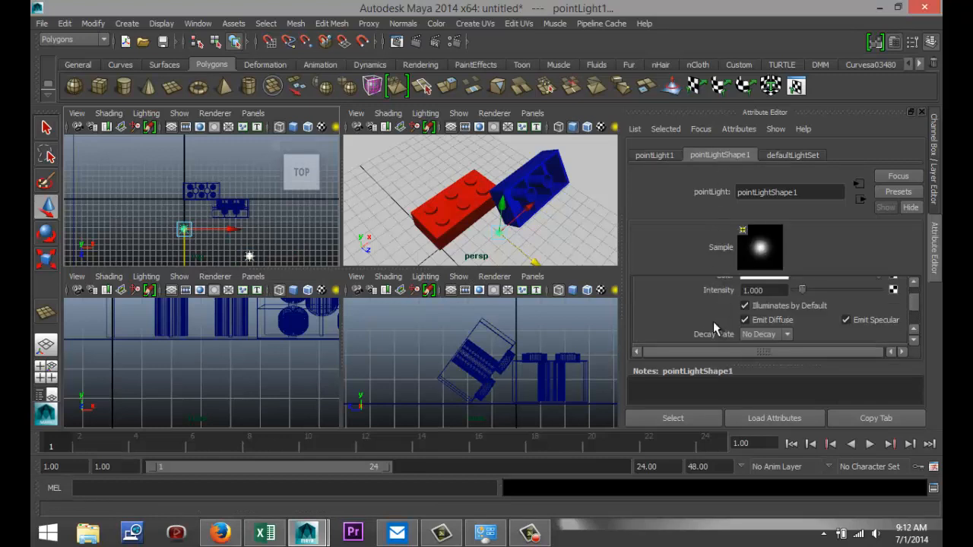
scroll(713, 321, down, 2)
click(641, 322)
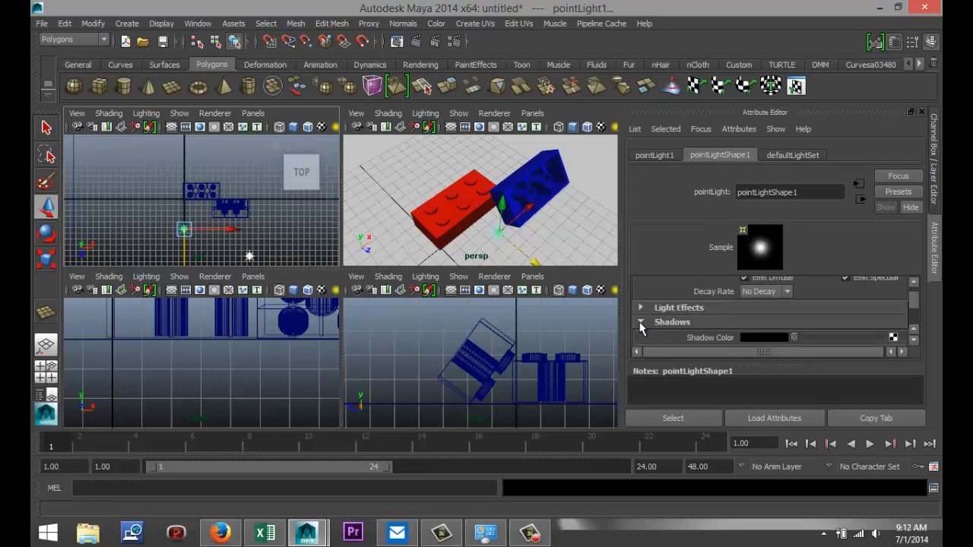
scroll(726, 334, down, 2)
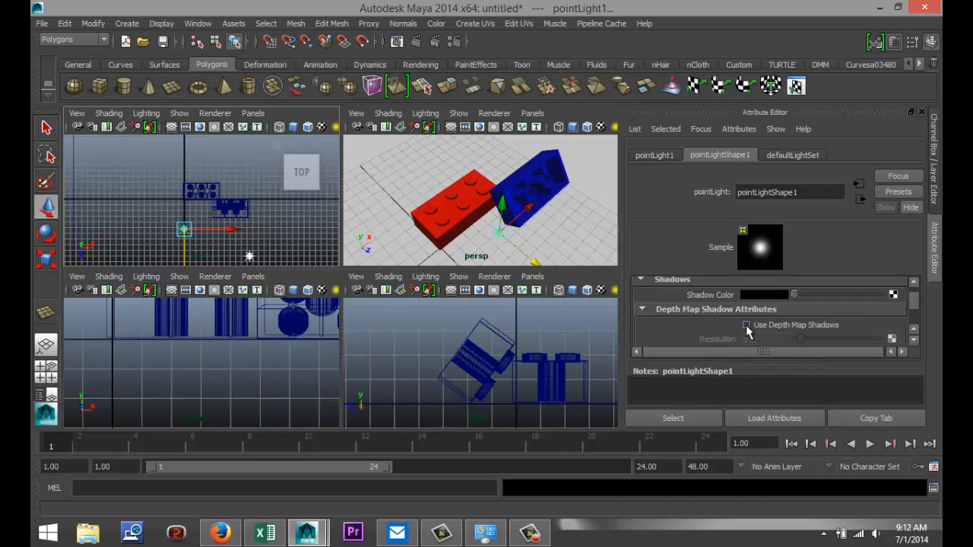
click(747, 325)
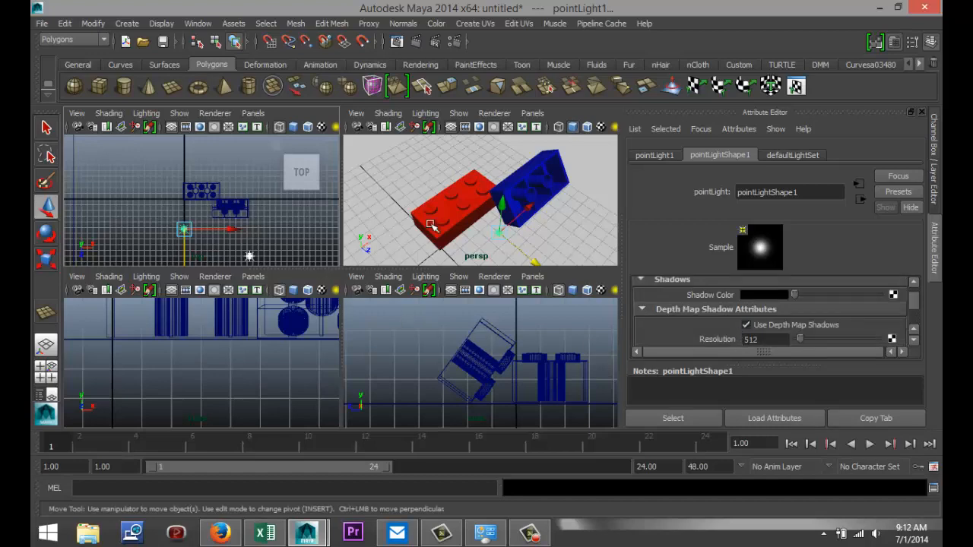
Step: Set the scene to render with mental ray and raise the unified sampling quality to 1.25
key(space)
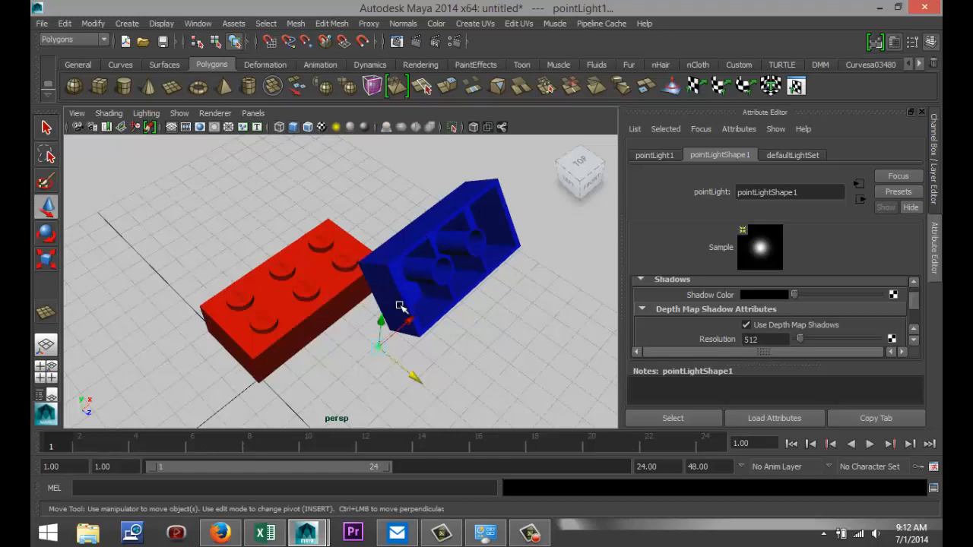
scroll(417, 324, up, 2)
alt+drag(502, 354, 461, 348)
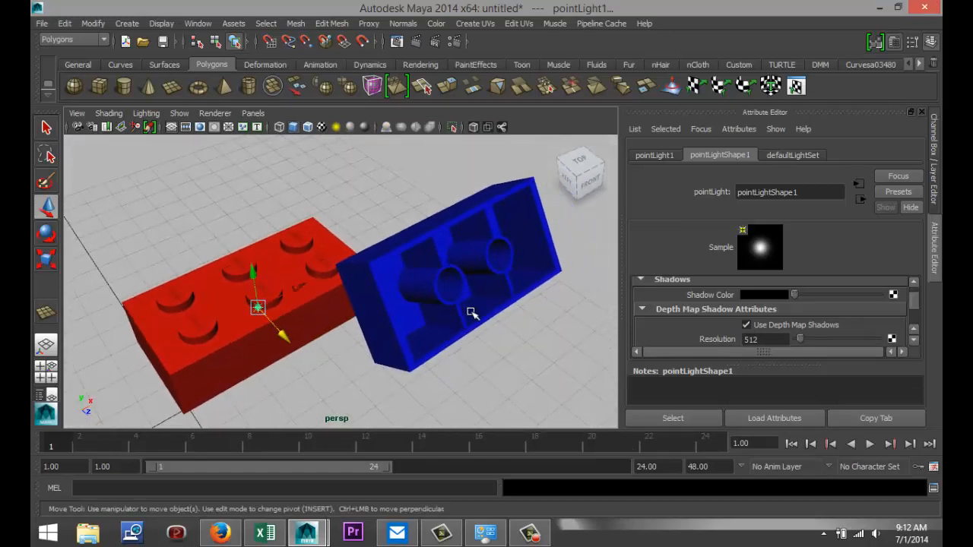
click(450, 40)
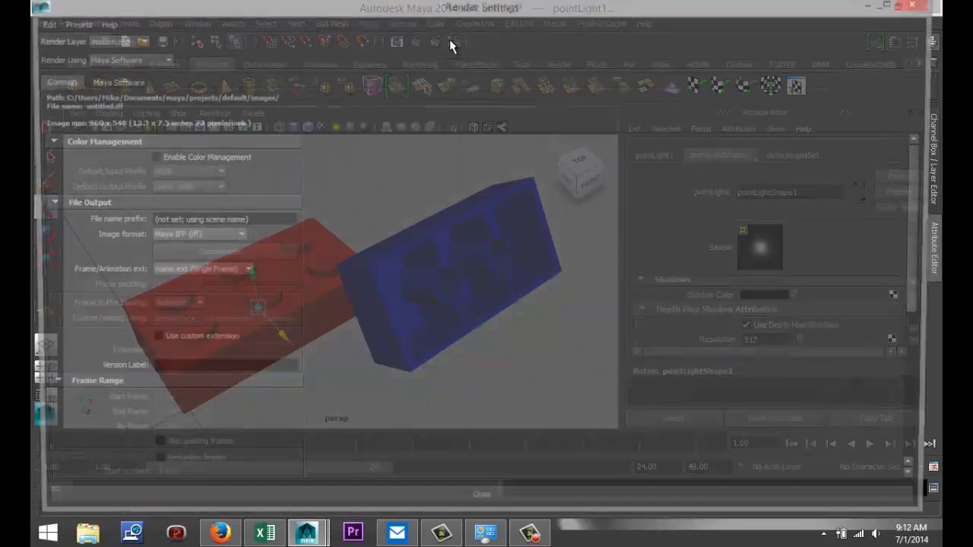
click(162, 59)
click(158, 108)
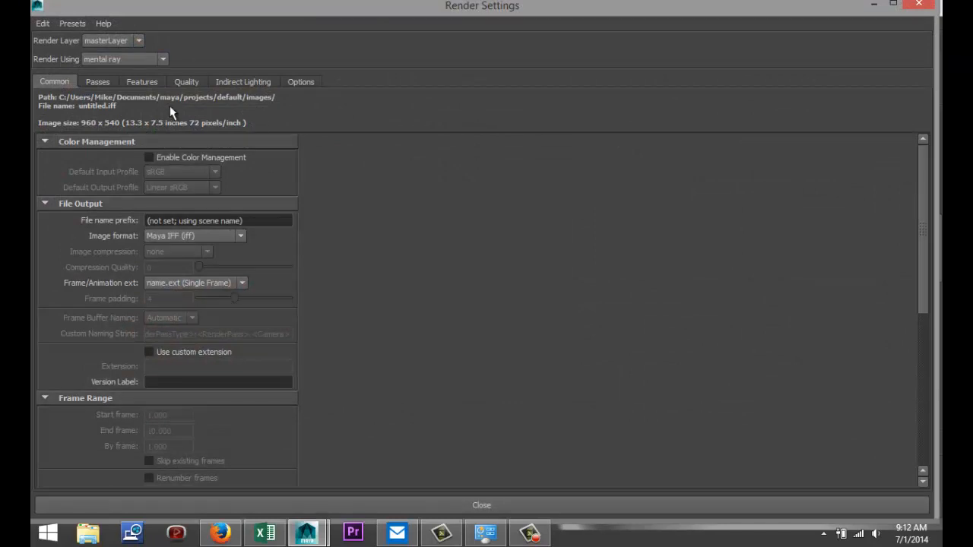
click(162, 59)
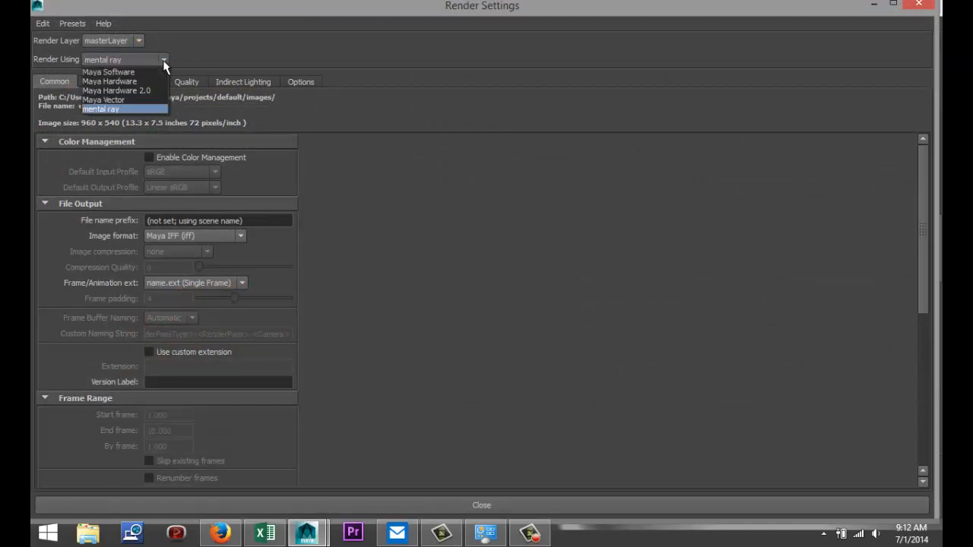
click(152, 108)
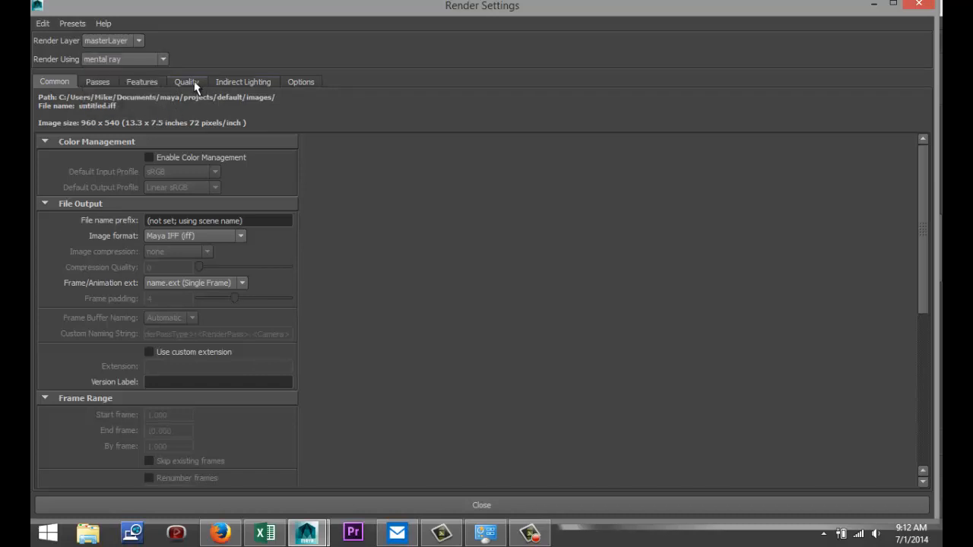
click(187, 82)
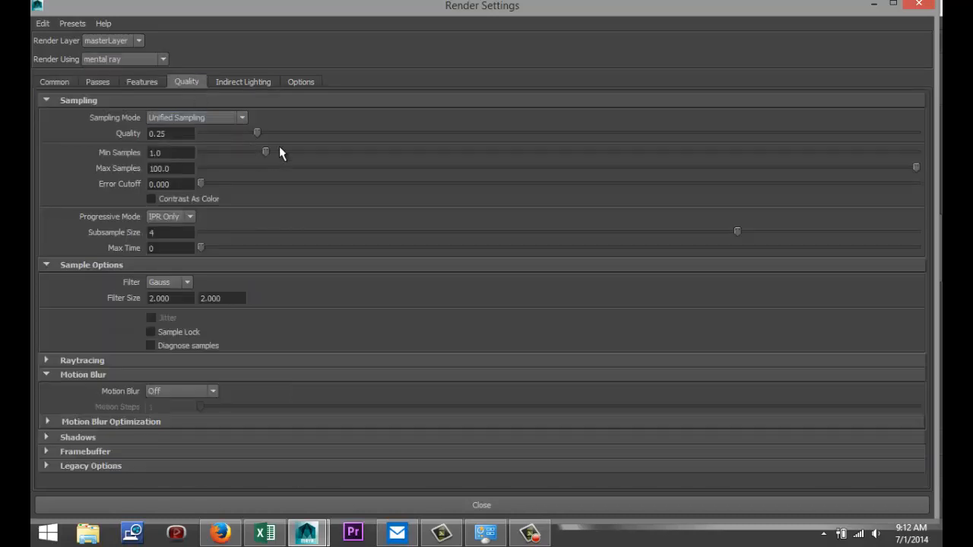
drag(260, 133, 631, 144)
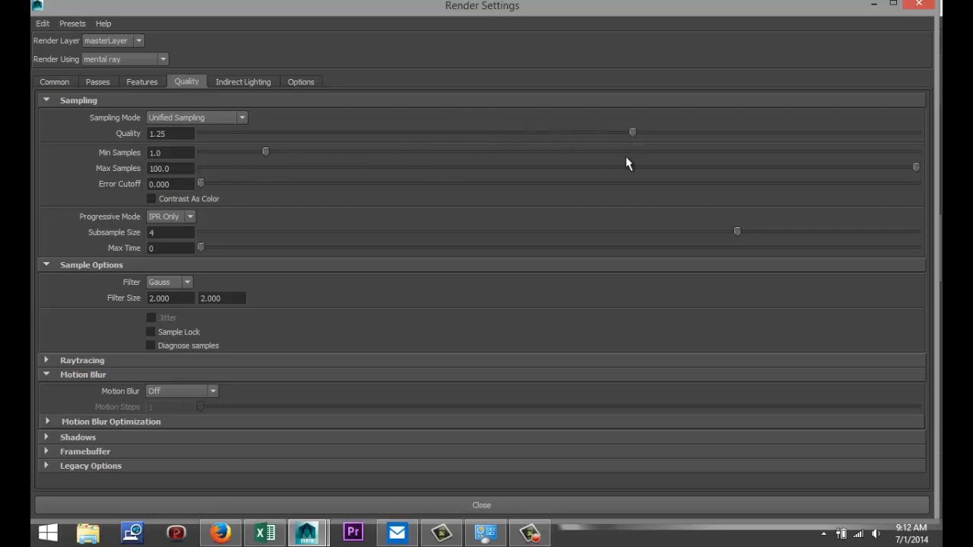
Step: Set the render image size to the HD 1080 preset and render the current frame of the perspective view
click(51, 82)
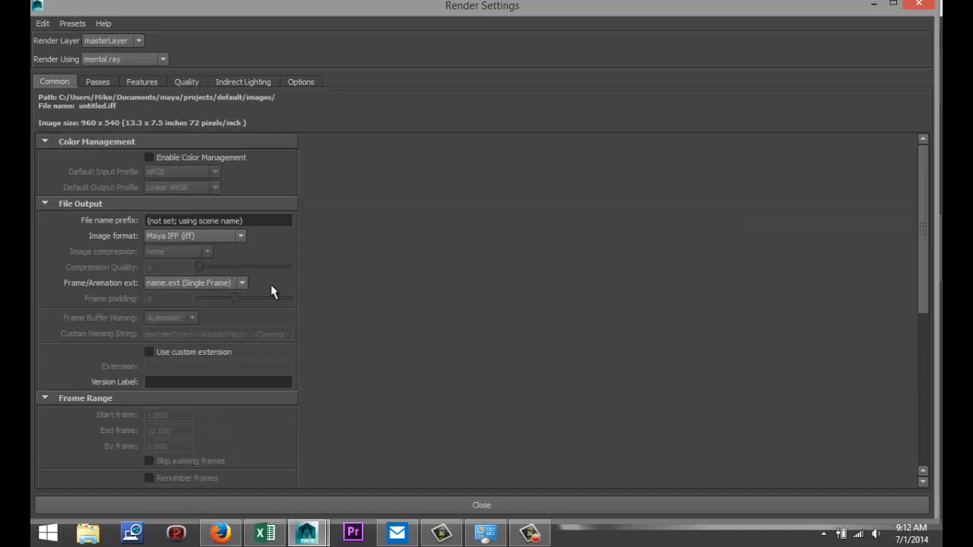
scroll(271, 287, down, 8)
click(242, 346)
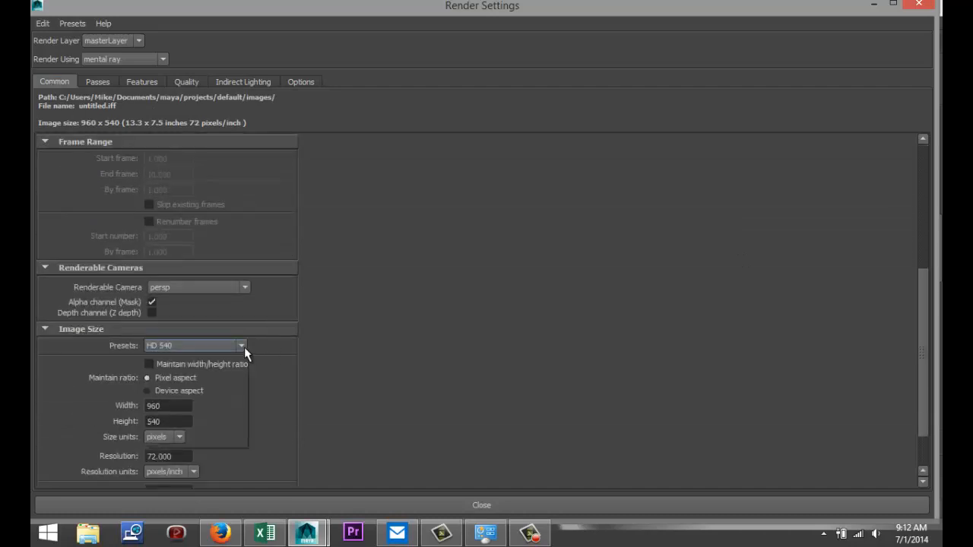
drag(242, 372, 242, 377)
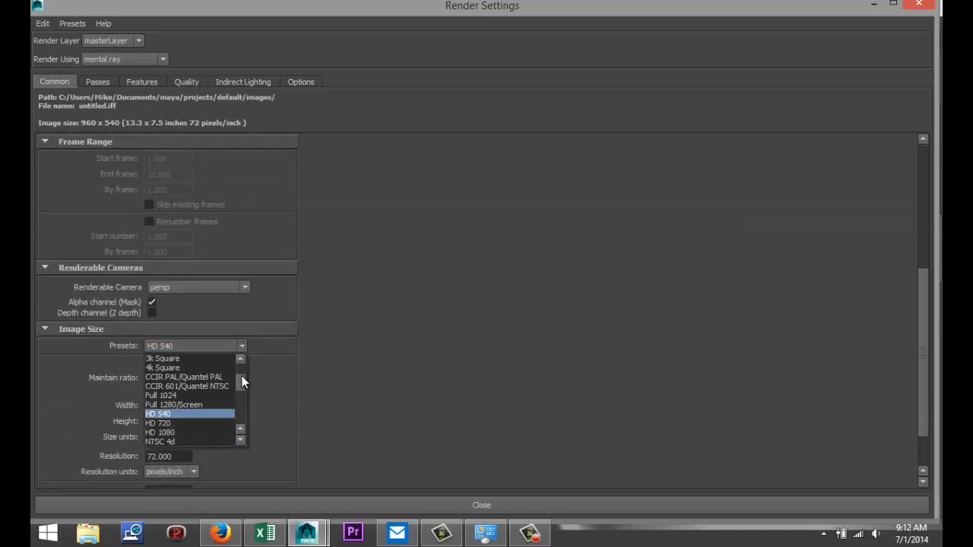
click(207, 432)
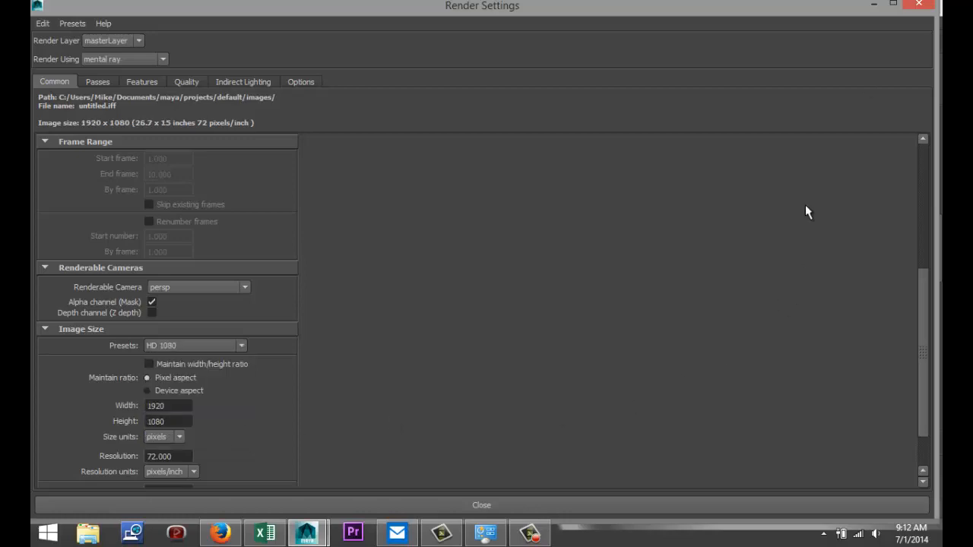
click(874, 7)
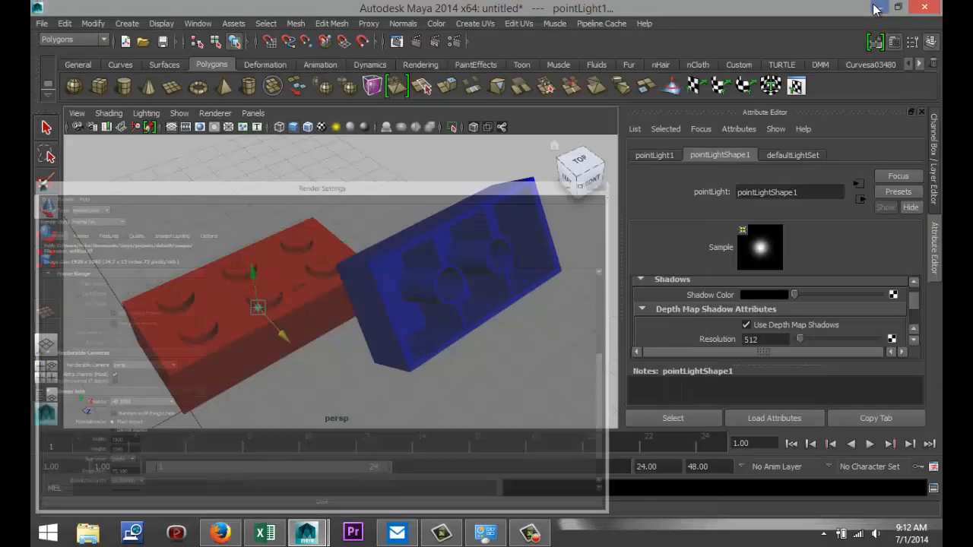
click(415, 44)
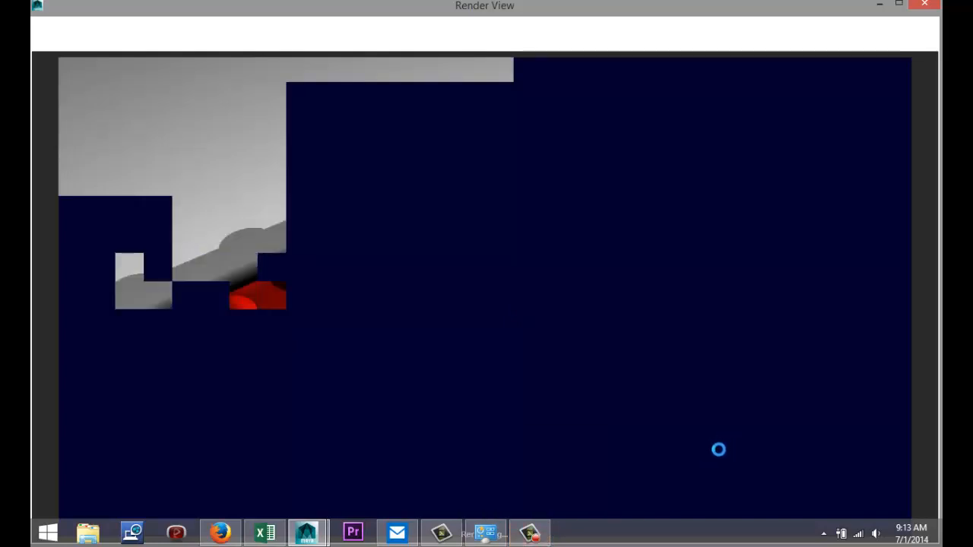
click(530, 535)
click(872, 486)
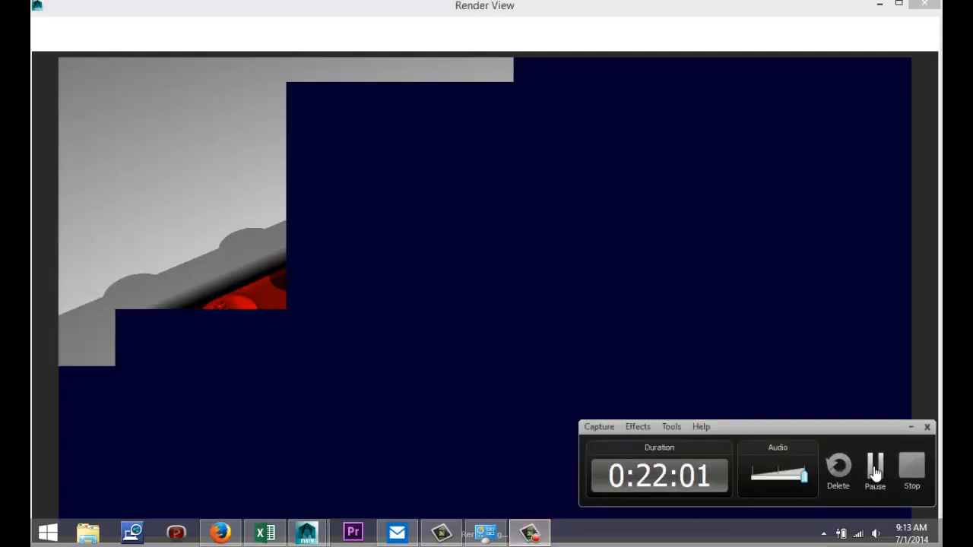